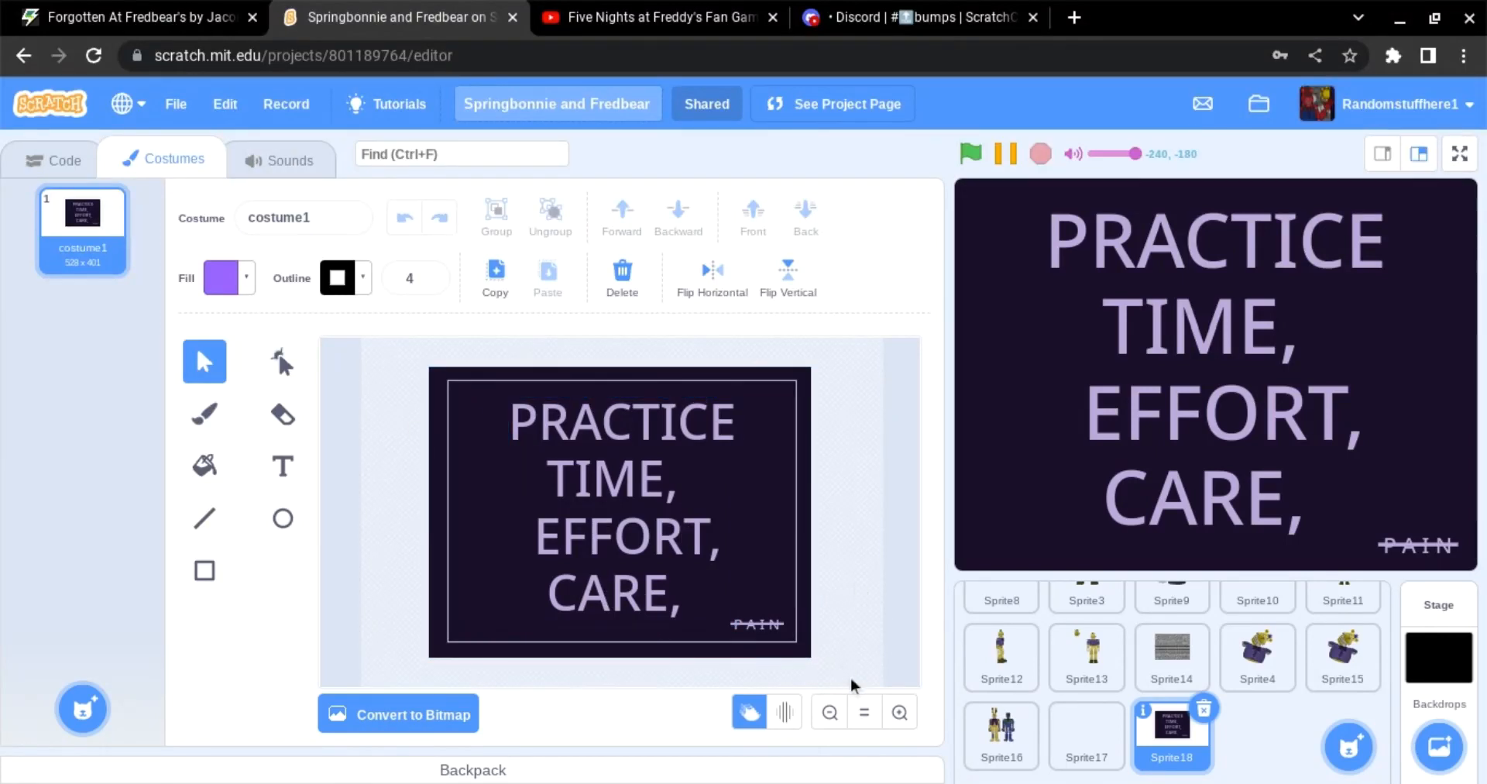
Step: Select and delete everything in Sprite18's costume
{"action": "key", "text": "ctrl+a"}
{"action": "key", "text": "Delete"}
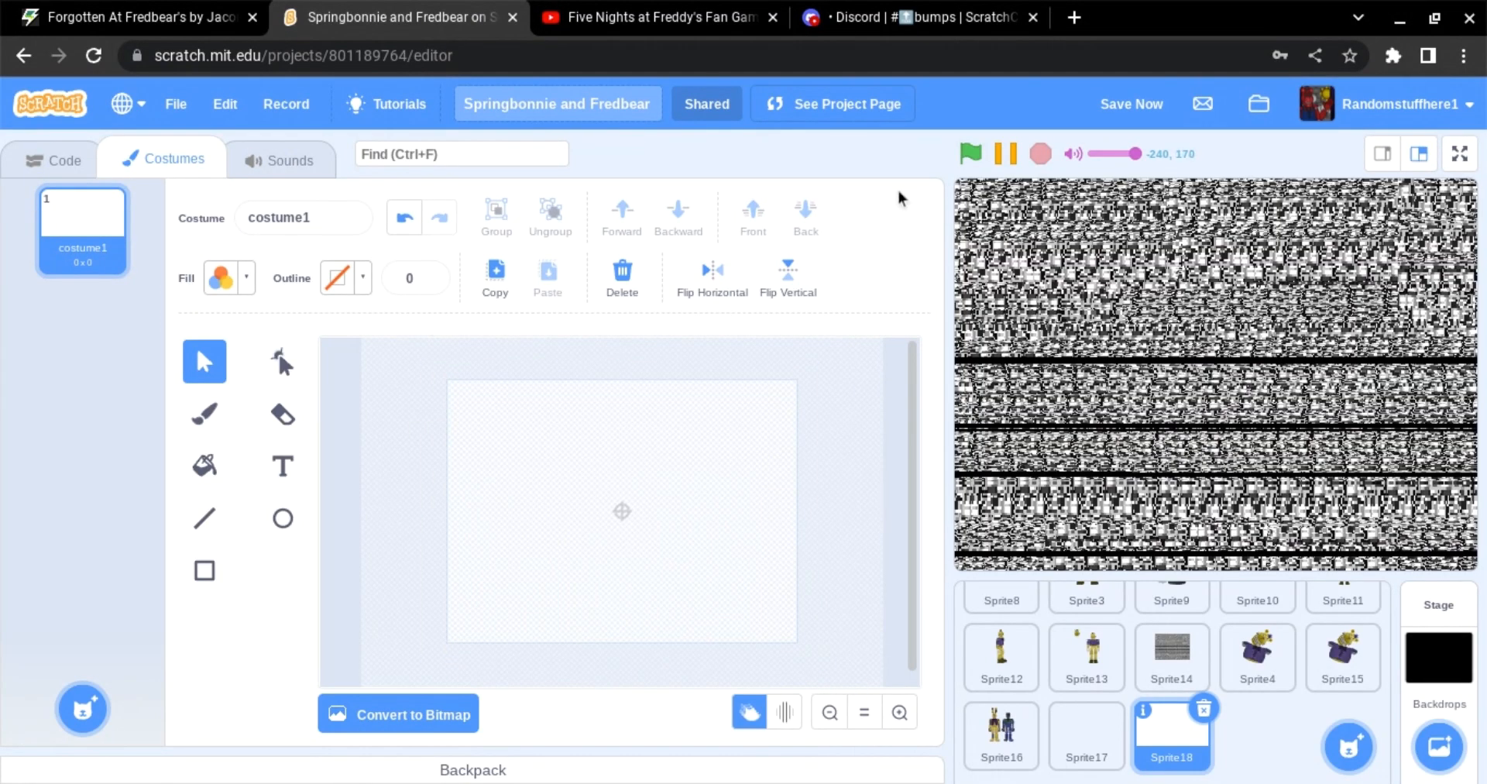
Step: Run the project briefly and stop it to preview the stage
{"action": "left_click", "coordinate": [971, 154]}
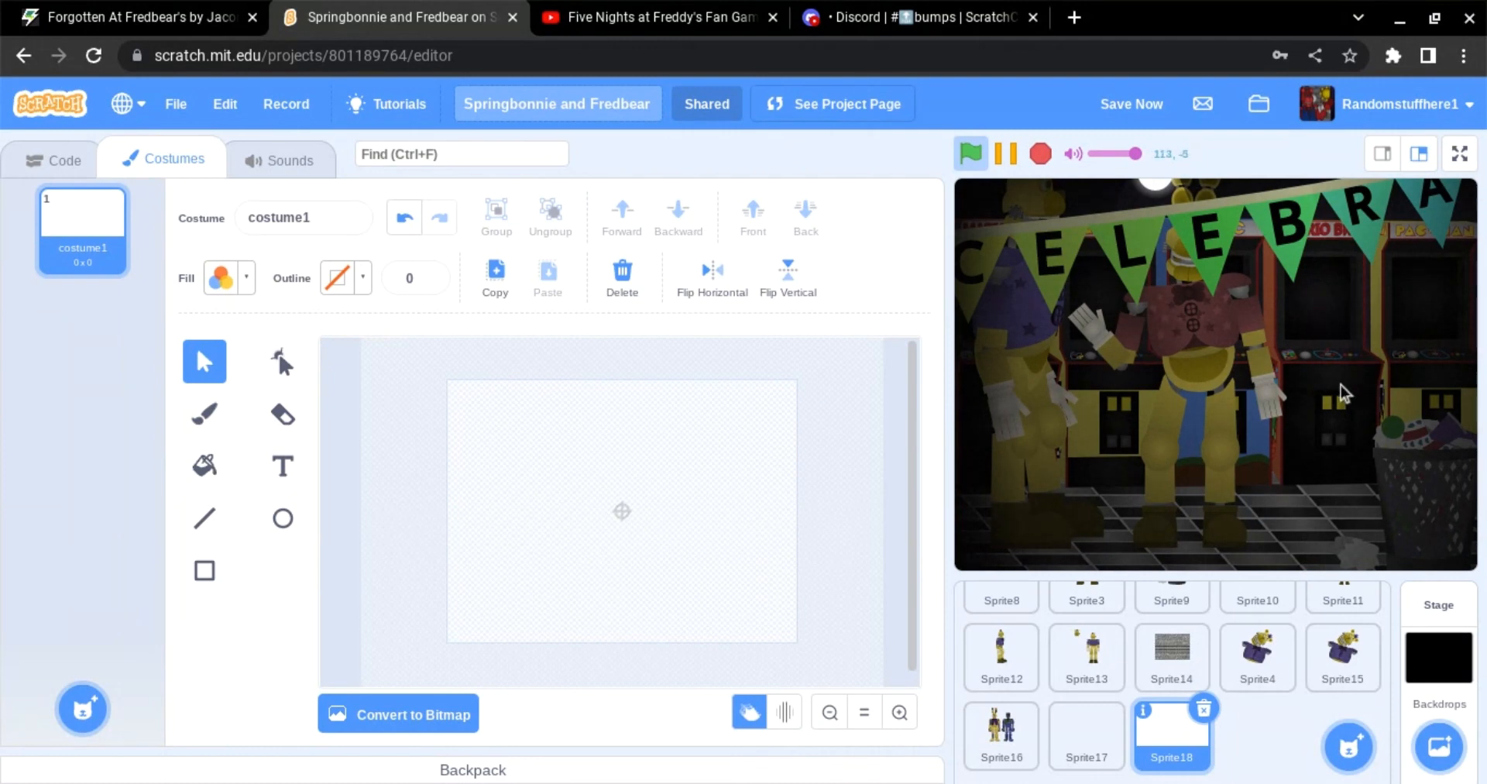
{"action": "left_click", "coordinate": [1034, 158]}
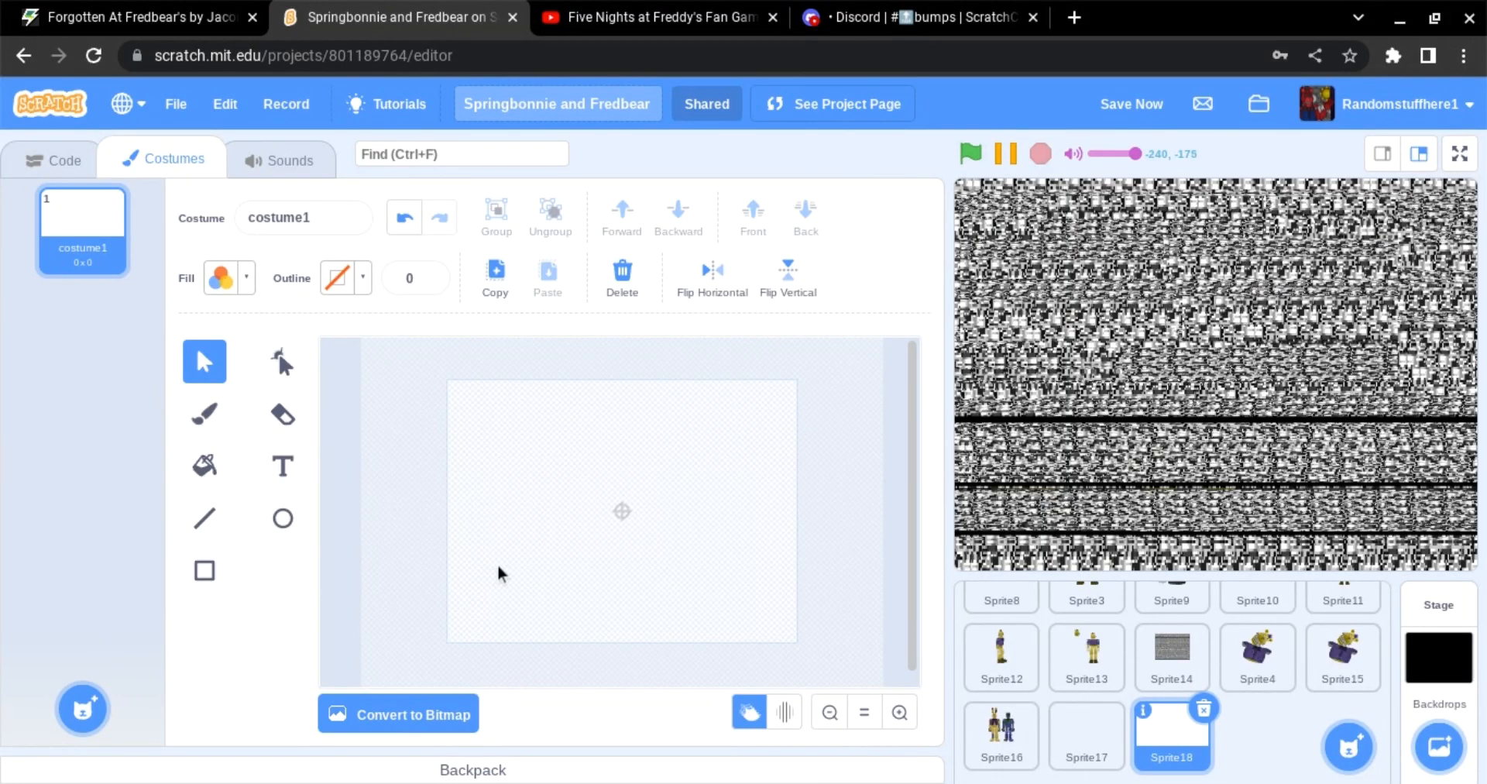
{"action": "left_click", "coordinate": [364, 725]}
{"action": "left_click", "coordinate": [292, 410]}
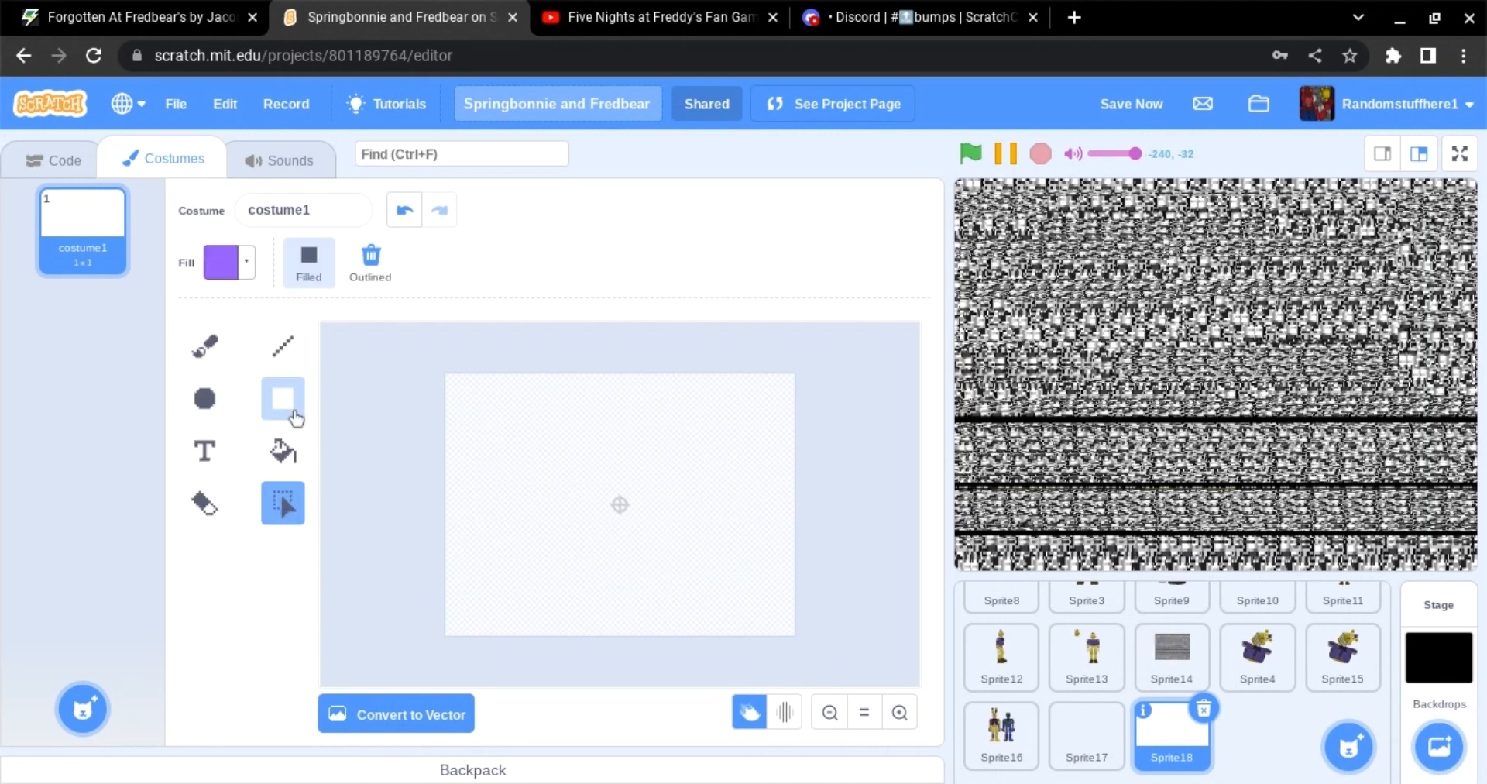
{"action": "left_click", "coordinate": [218, 407]}
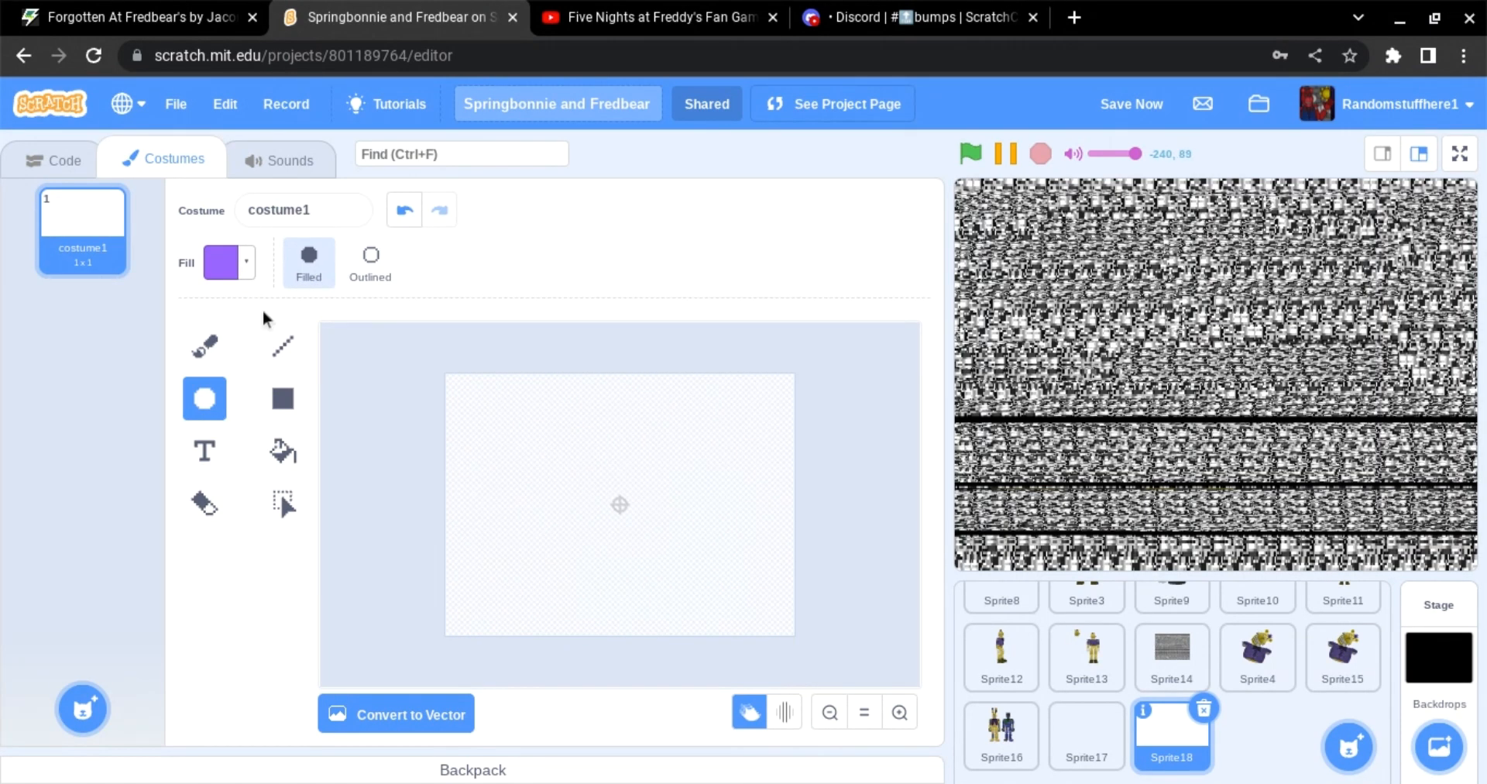
{"action": "left_click_drag", "start_coordinate": [534, 415], "coordinate": [680, 556]}
{"action": "left_click", "coordinate": [470, 472]}
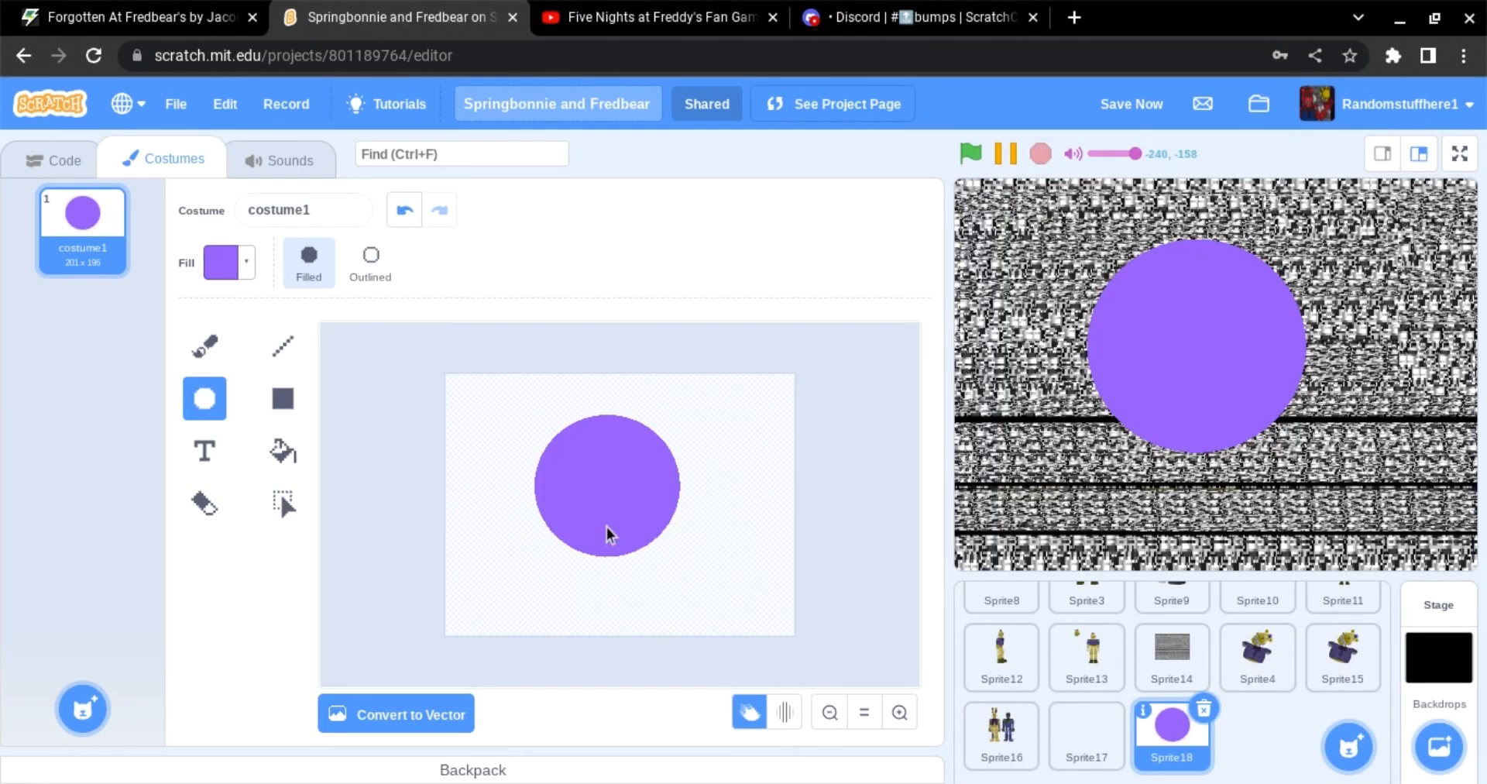
{"action": "mouse_move", "coordinate": [455, 509]}
{"action": "left_mouse_down"}
{"action": "mouse_move", "coordinate": [699, 532]}
{"action": "mouse_move", "coordinate": [488, 544]}
{"action": "left_mouse_up"}
{"action": "left_click_drag", "start_coordinate": [827, 572], "coordinate": [673, 585]}
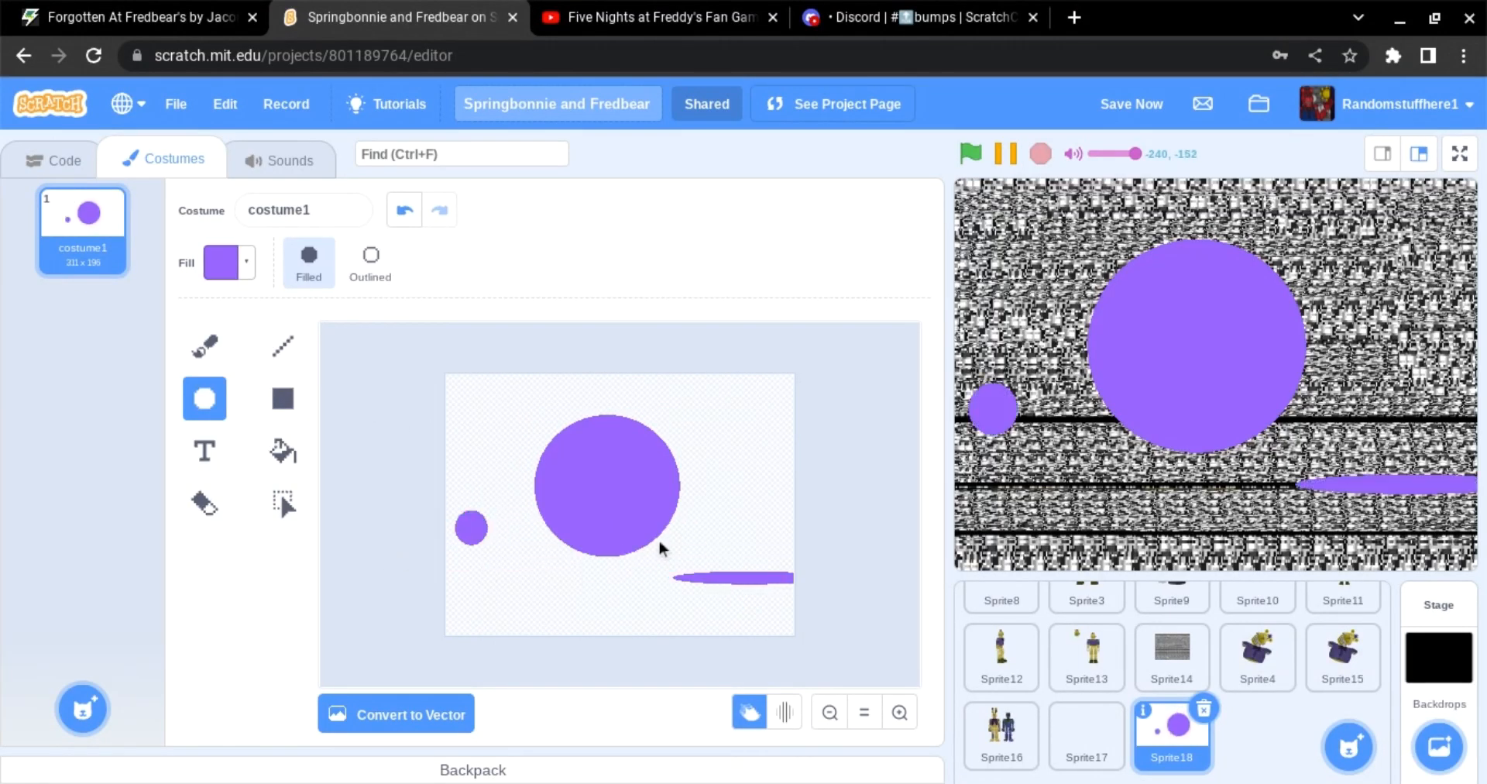
{"action": "left_click", "coordinate": [401, 215]}
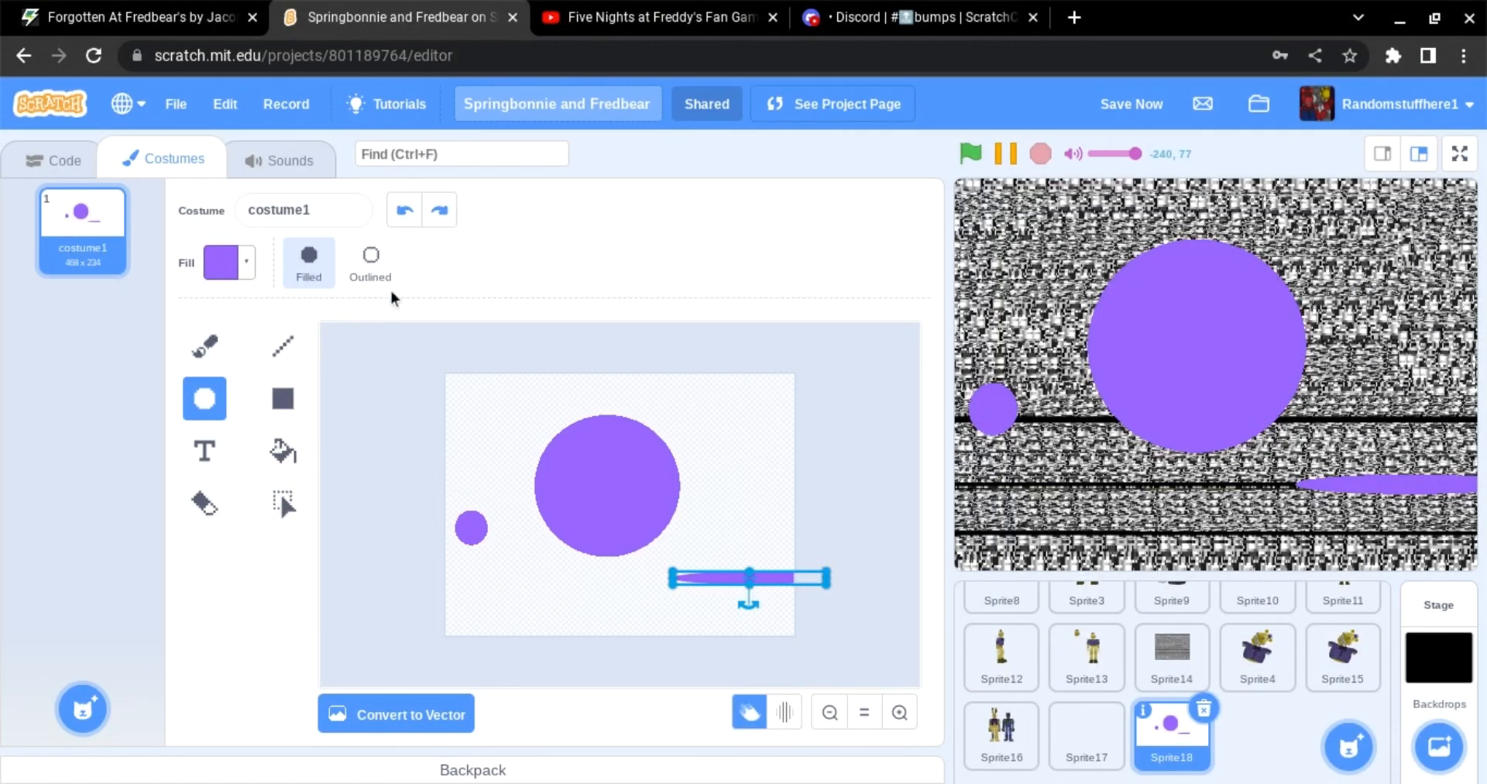
{"action": "left_click", "coordinate": [401, 216]}
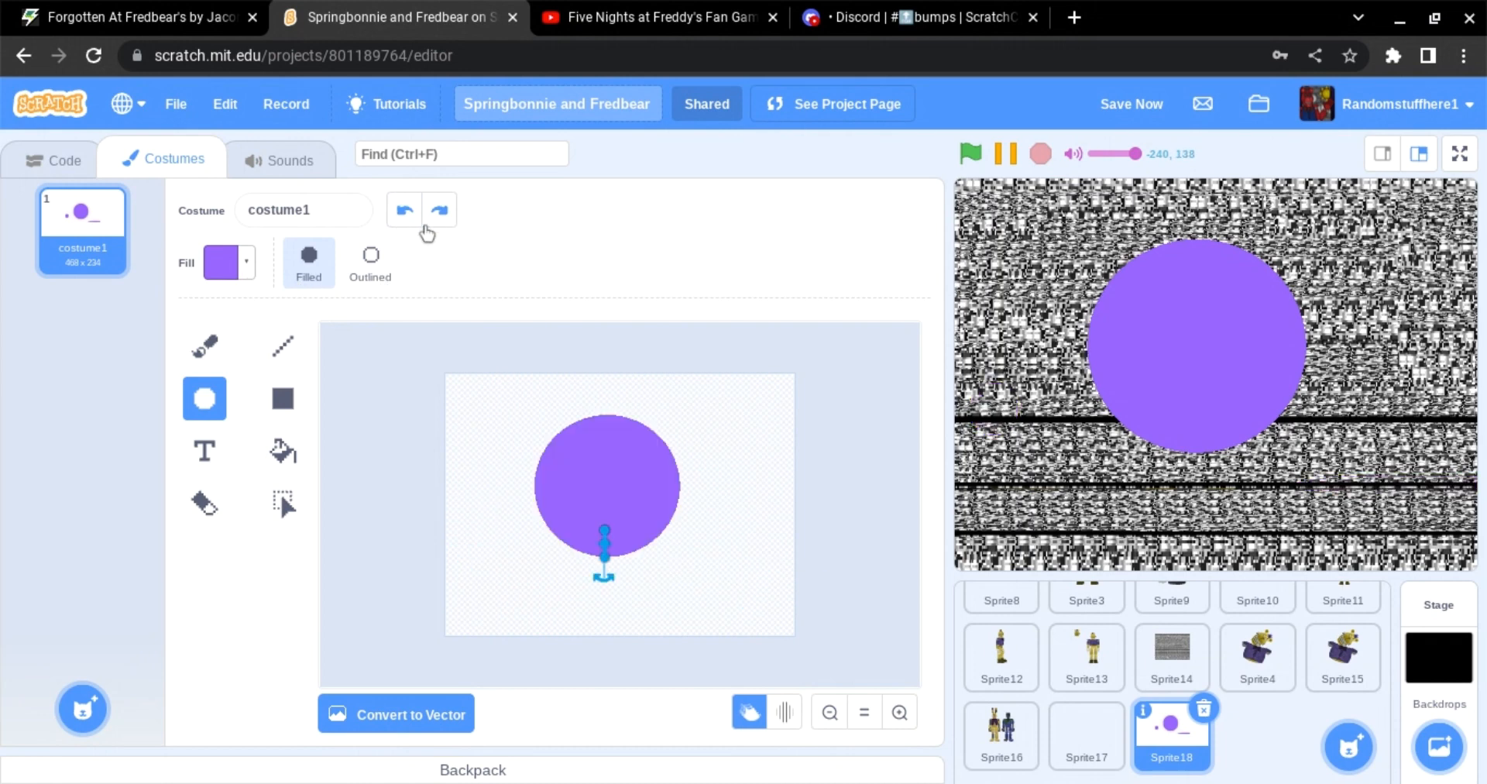
{"action": "left_click", "coordinate": [401, 215]}
{"action": "left_click", "coordinate": [401, 217]}
{"action": "left_click", "coordinate": [401, 217]}
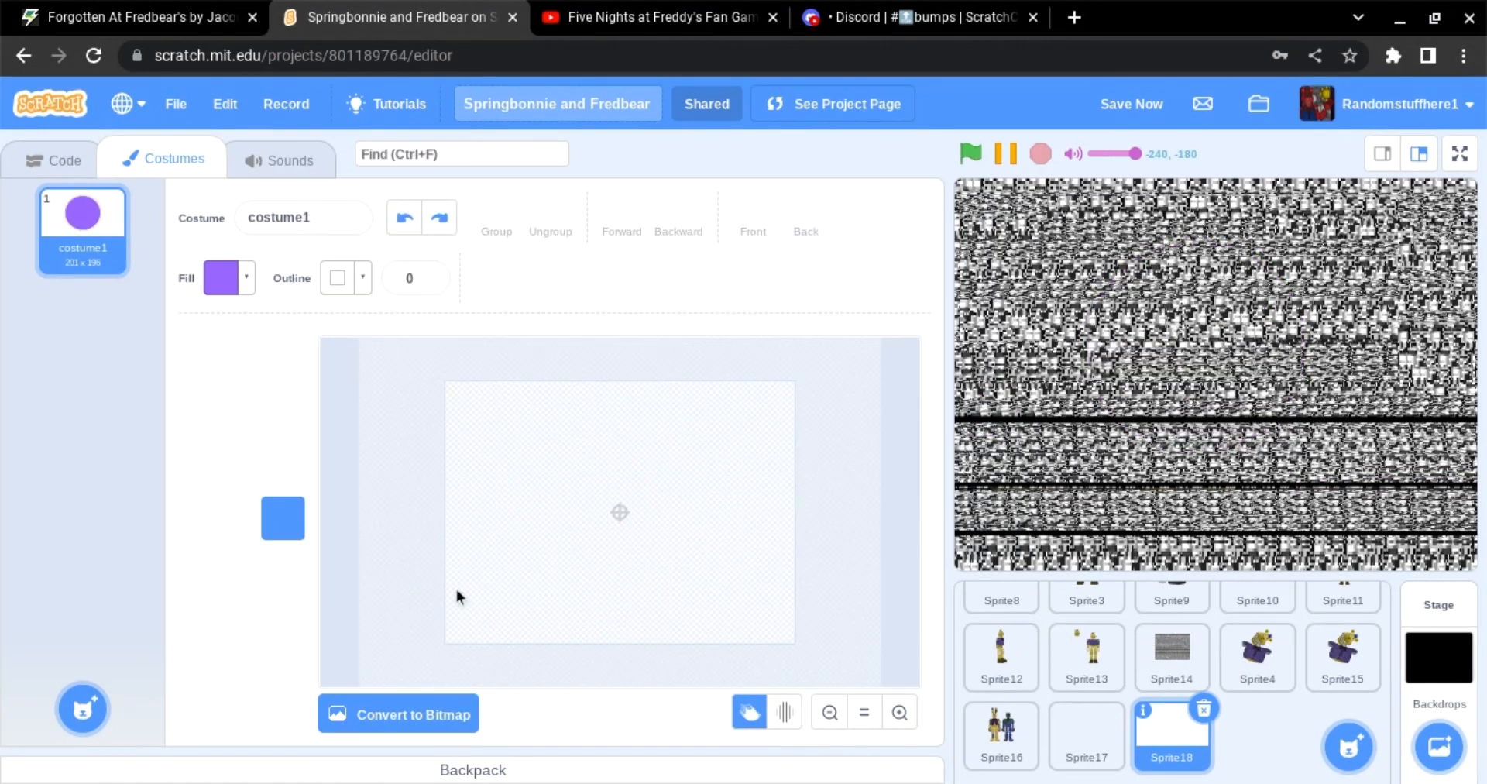
{"action": "left_click_drag", "start_coordinate": [519, 420], "coordinate": [663, 535]}
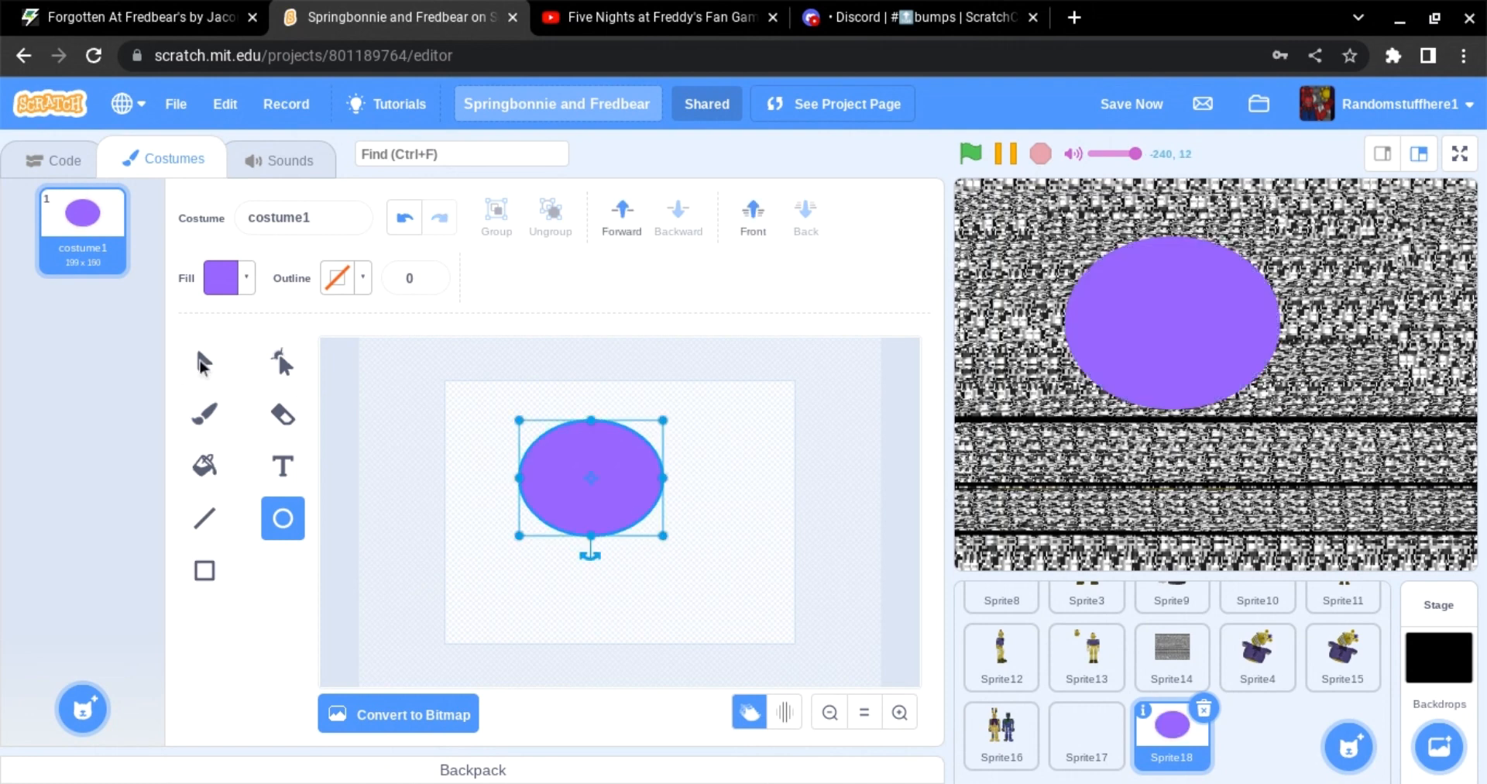
{"action": "left_click", "coordinate": [283, 361]}
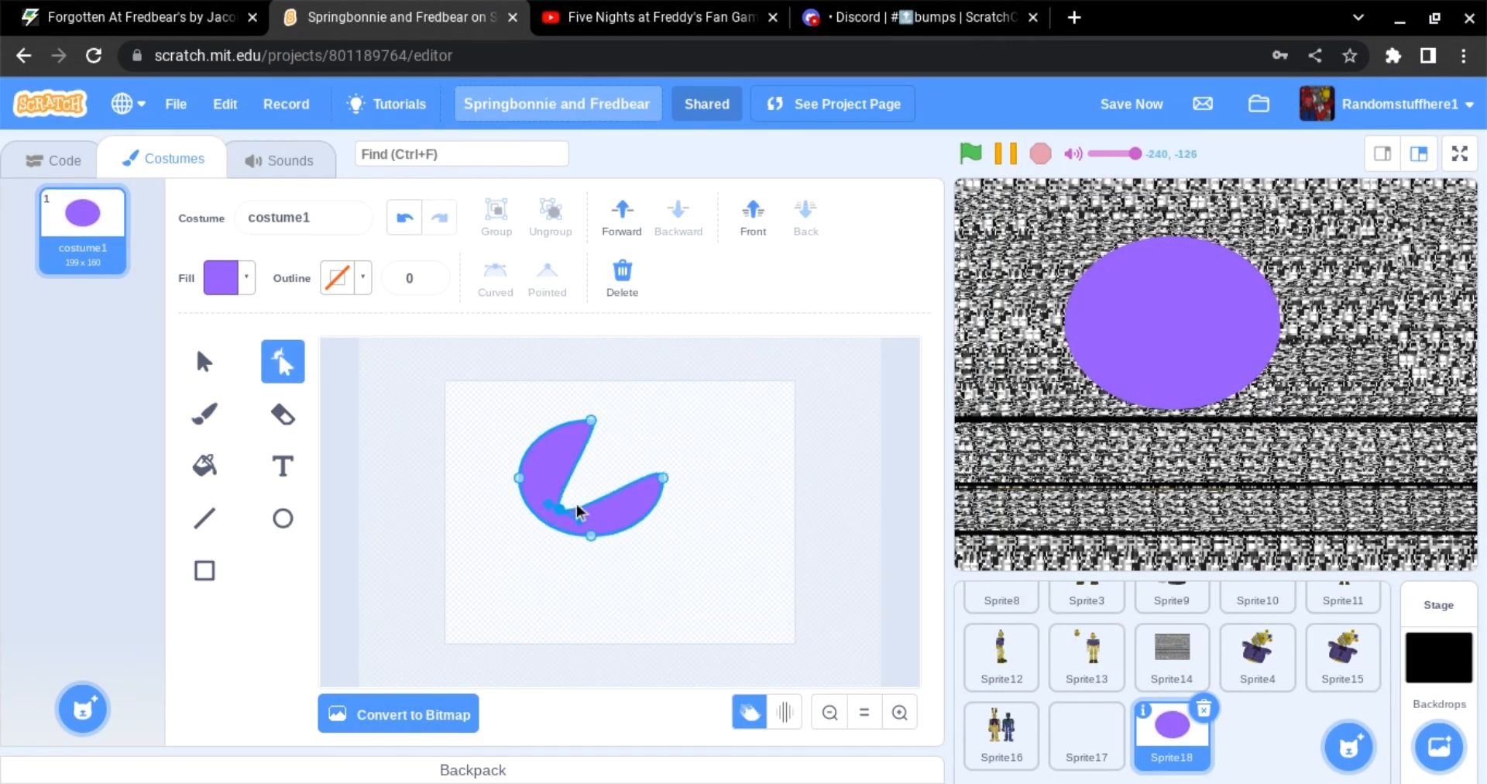
{"action": "left_click_drag", "start_coordinate": [602, 466], "coordinate": [687, 435]}
{"action": "left_click", "coordinate": [762, 500]}
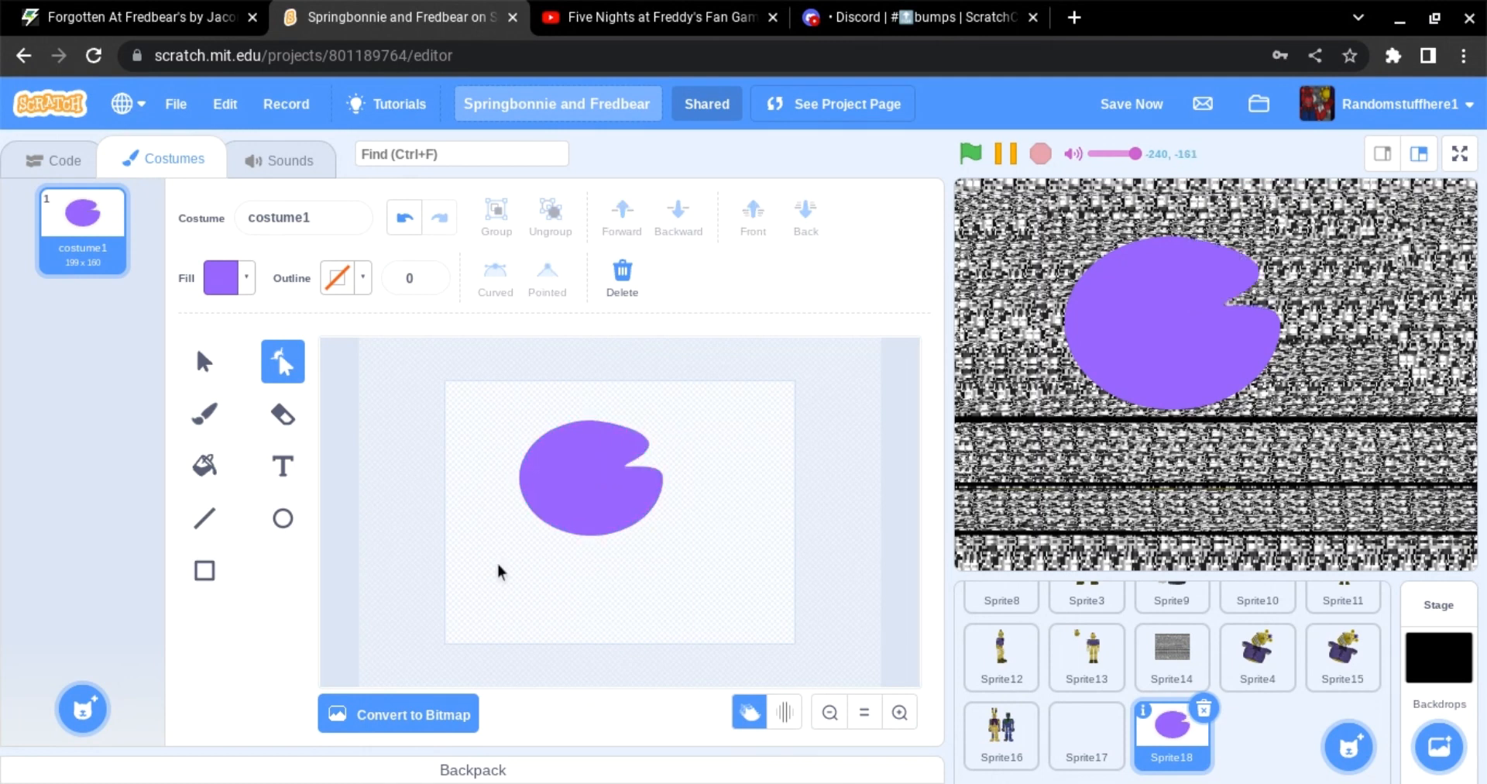
{"action": "left_click", "coordinate": [210, 363]}
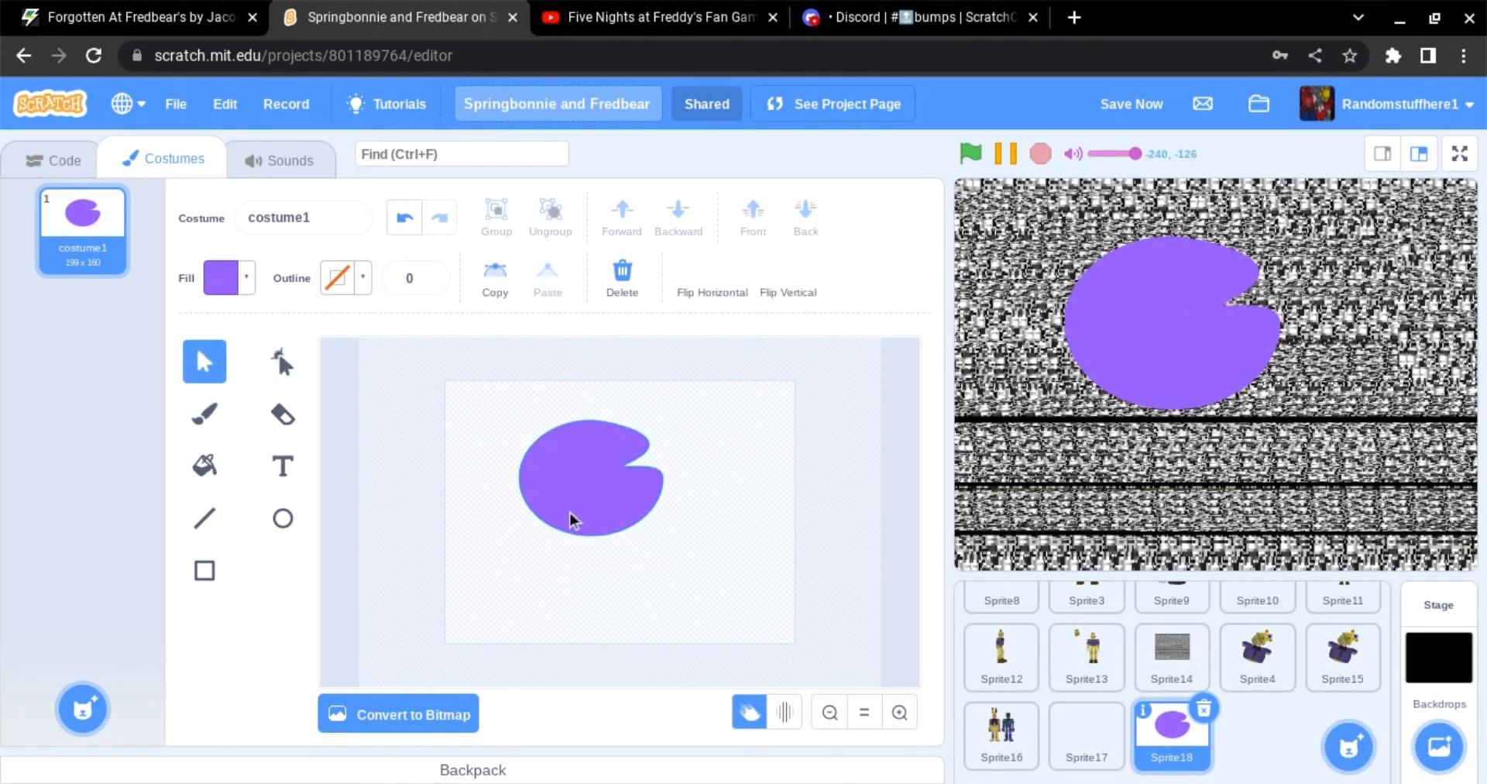
{"action": "left_click", "coordinate": [570, 510]}
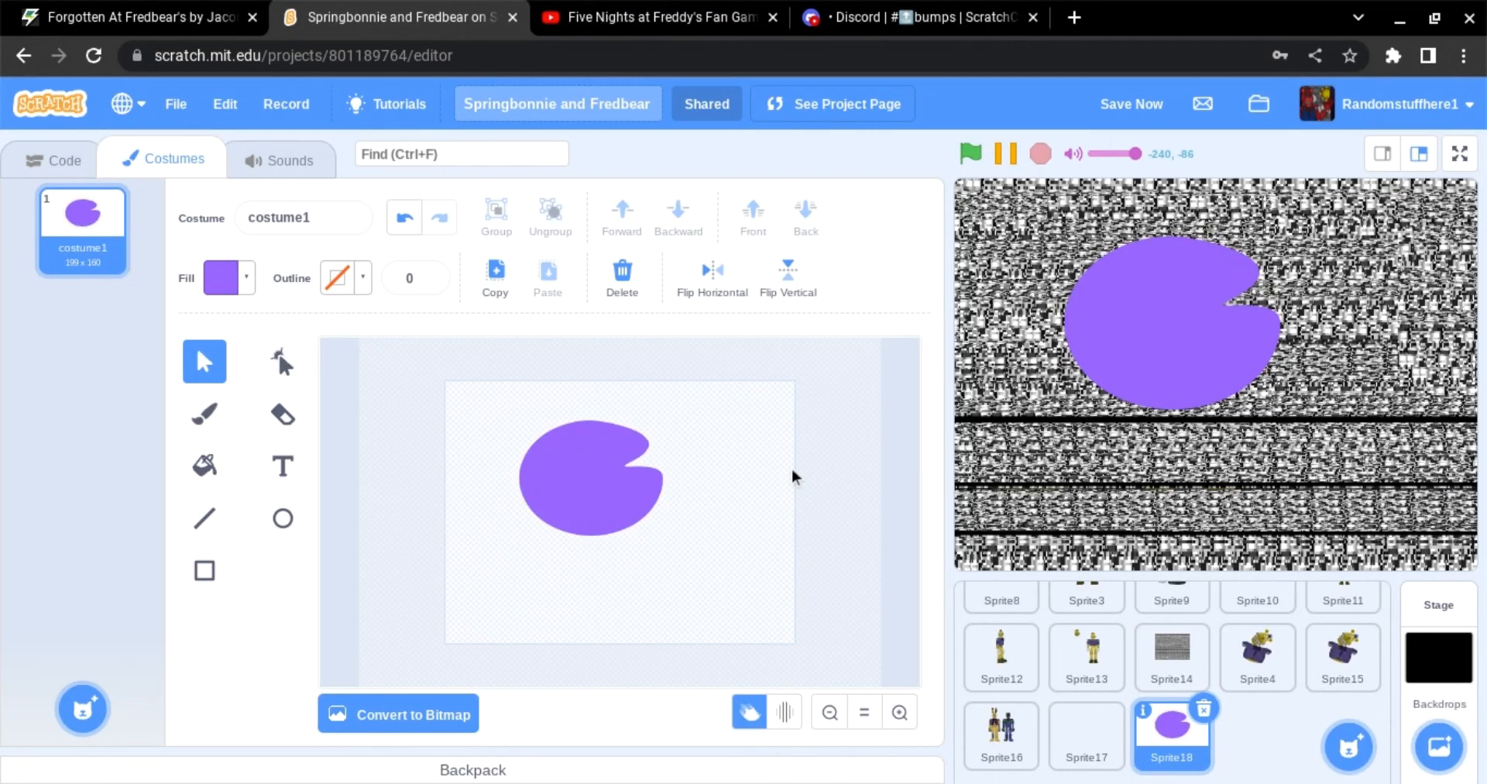
{"action": "key", "text": "Delete"}
Step: Change the fill to a dusky pink and draw an ellipse near the top centre of the canvas
{"action": "left_click", "coordinate": [220, 278]}
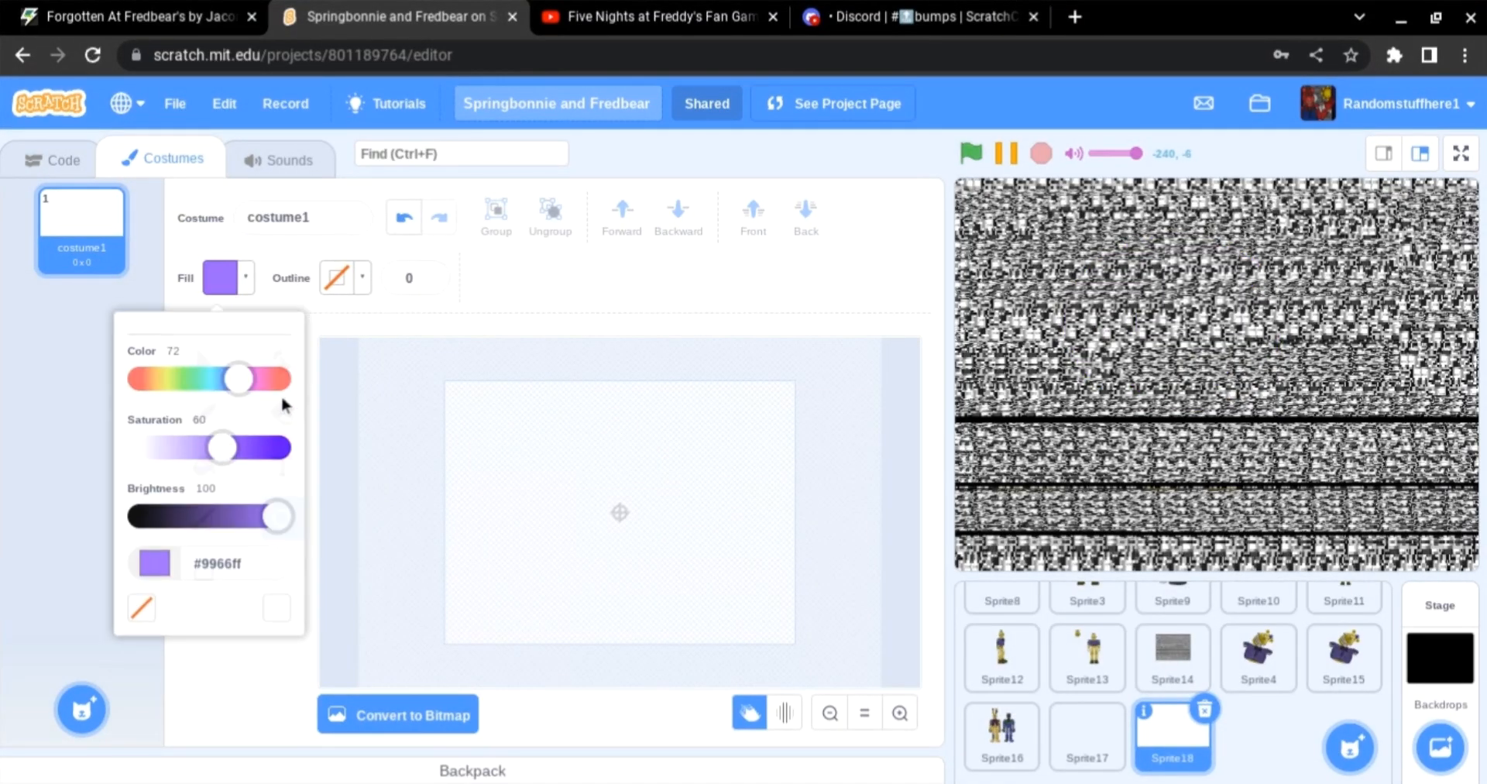
{"action": "left_click_drag", "start_coordinate": [245, 395], "coordinate": [266, 381]}
{"action": "left_click_drag", "start_coordinate": [300, 539], "coordinate": [242, 533]}
{"action": "mouse_move", "coordinate": [565, 403]}
{"action": "left_mouse_down"}
{"action": "mouse_move", "coordinate": [671, 508]}
{"action": "mouse_move", "coordinate": [618, 504]}
{"action": "left_mouse_up"}
Step: Reshape the ellipse into a rounded dome head by adding, moving and deleting anchor points
{"action": "key", "text": "a"}
{"action": "left_click", "coordinate": [431, 425]}
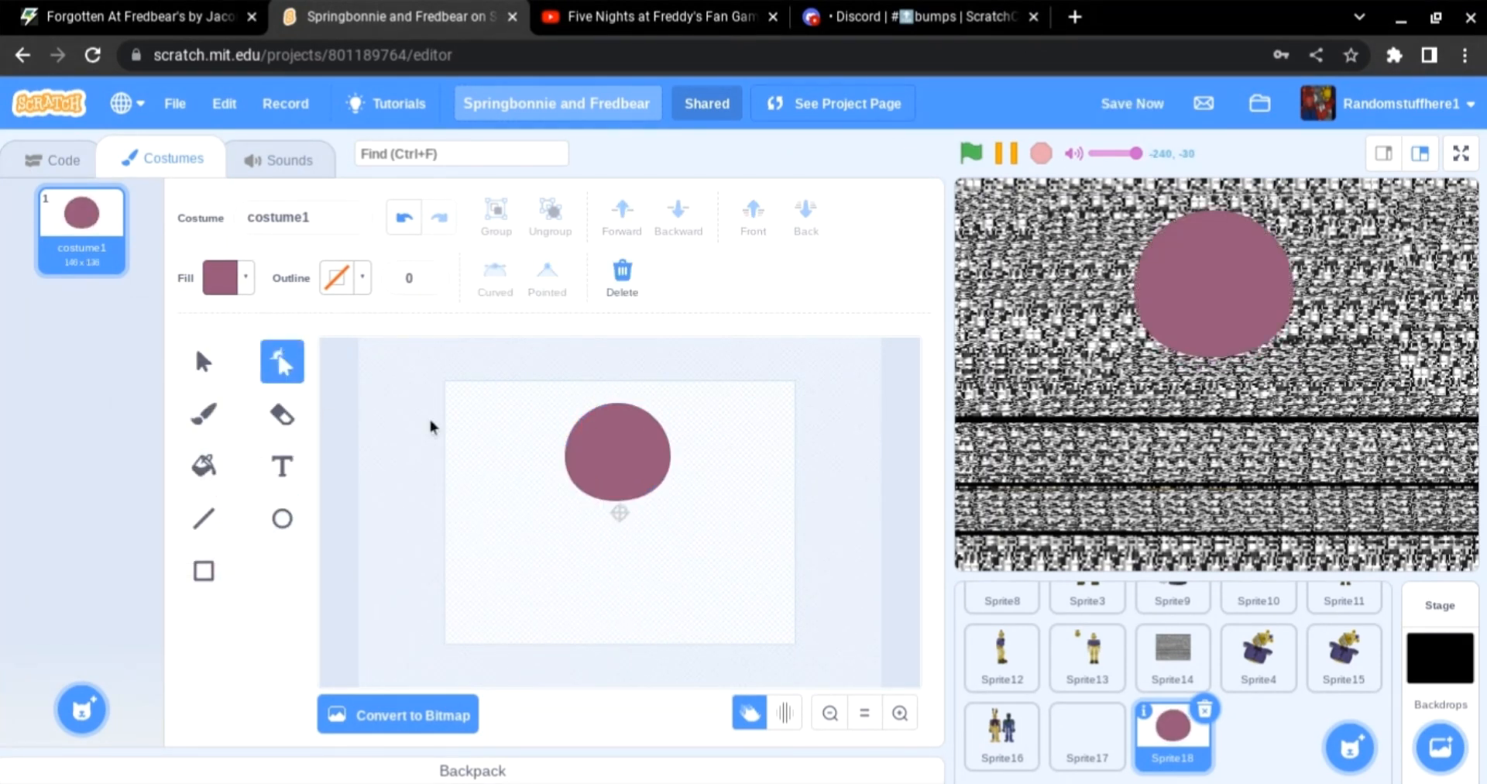
{"action": "left_click", "coordinate": [671, 444]}
{"action": "left_click", "coordinate": [668, 443]}
{"action": "left_click_drag", "start_coordinate": [568, 443], "coordinate": [575, 440]}
{"action": "left_click", "coordinate": [713, 436]}
{"action": "left_click", "coordinate": [579, 442]}
{"action": "left_click", "coordinate": [577, 441]}
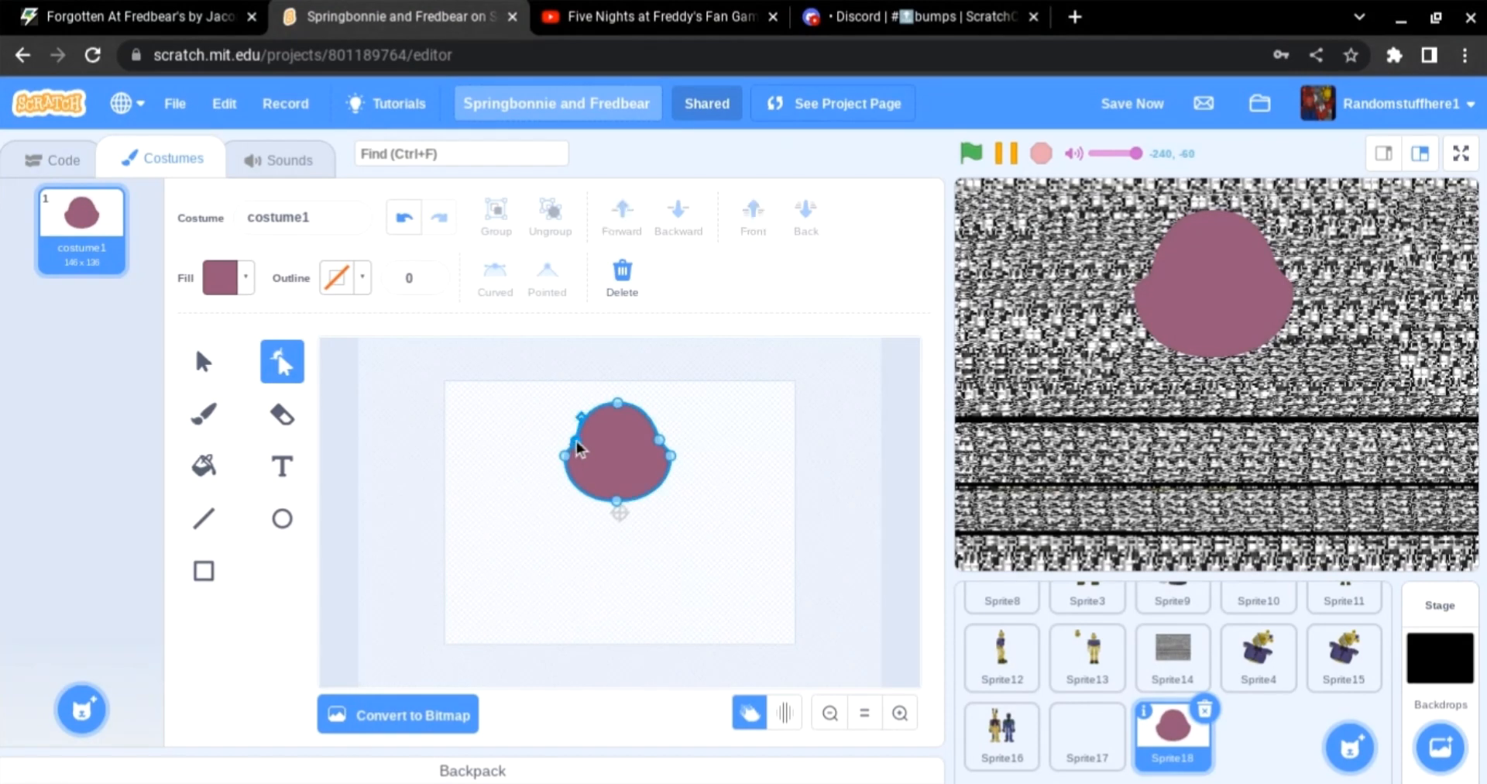
{"action": "key", "text": "Delete"}
{"action": "left_click", "coordinate": [622, 534]}
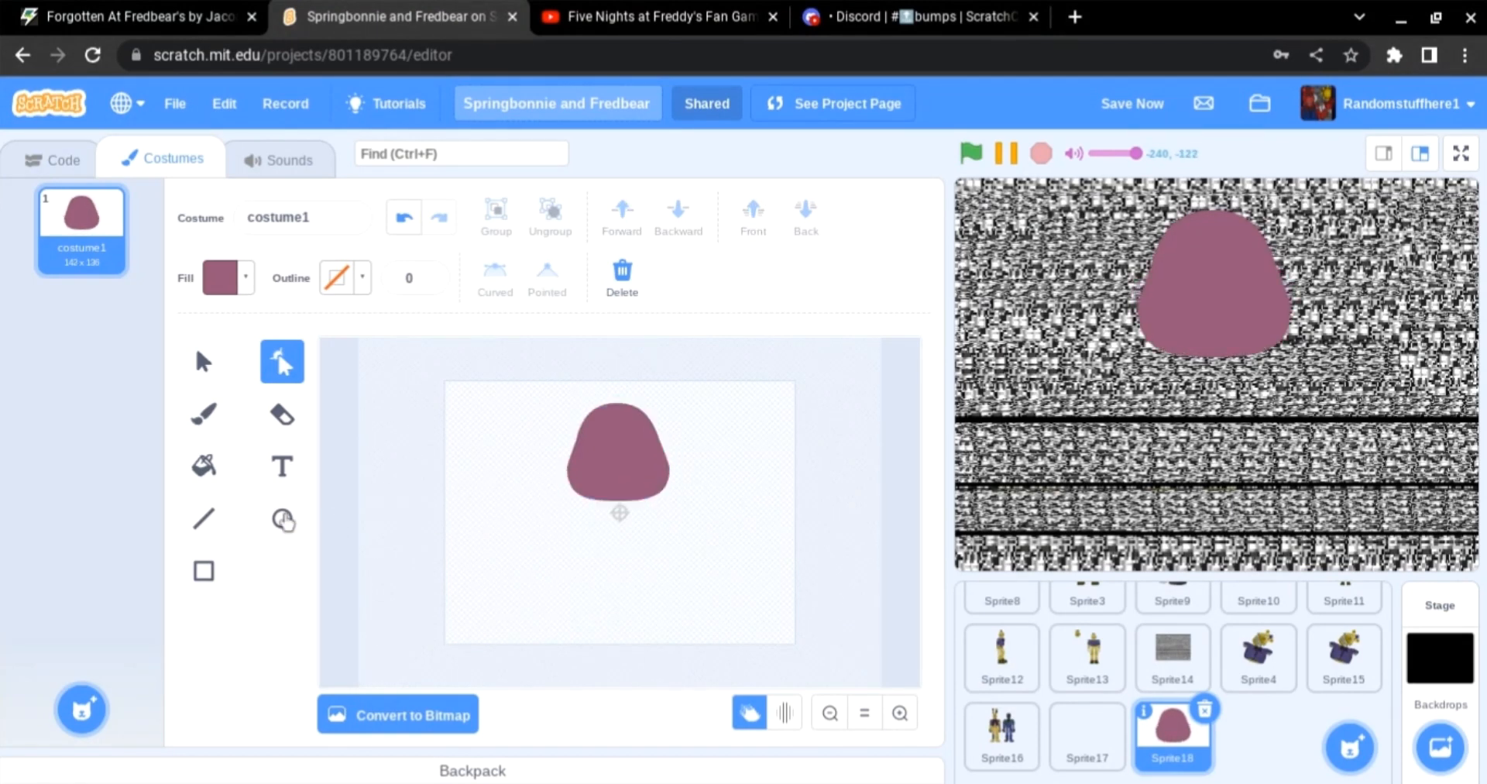
Step: Draw a slightly different pink oval for the snout on the lower part of the head
{"action": "left_click", "coordinate": [285, 520]}
{"action": "left_click", "coordinate": [229, 279]}
{"action": "left_click_drag", "start_coordinate": [223, 531], "coordinate": [239, 531]}
{"action": "left_click_drag", "start_coordinate": [197, 465], "coordinate": [206, 466]}
{"action": "left_click_drag", "start_coordinate": [592, 468], "coordinate": [645, 502]}
{"action": "left_click", "coordinate": [221, 287]}
{"action": "left_click_drag", "start_coordinate": [239, 531], "coordinate": [218, 531]}
{"action": "left_click", "coordinate": [445, 490]}
Step: Zoom in and reshape the snout oval into a wider, flatter shape by moving its points and handles
{"action": "left_click", "coordinate": [282, 362]}
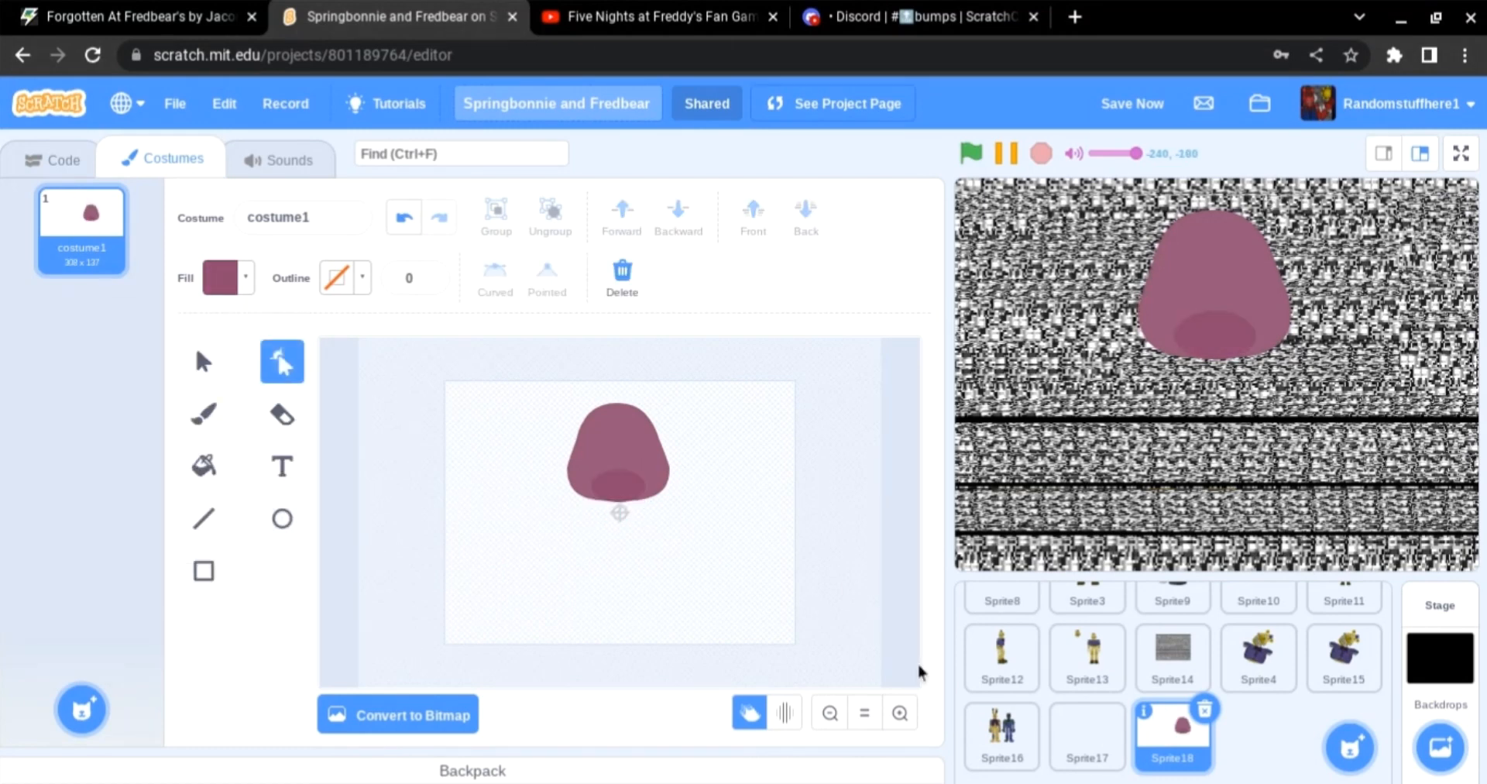
{"action": "double_click", "coordinate": [900, 712]}
{"action": "scroll", "coordinate": [632, 570], "scroll_direction": "up", "scroll_amount": 1}
{"action": "left_click", "coordinate": [627, 573]}
{"action": "left_click", "coordinate": [615, 581]}
{"action": "left_click_drag", "start_coordinate": [570, 583], "coordinate": [514, 587]}
{"action": "left_click_drag", "start_coordinate": [659, 580], "coordinate": [718, 585]}
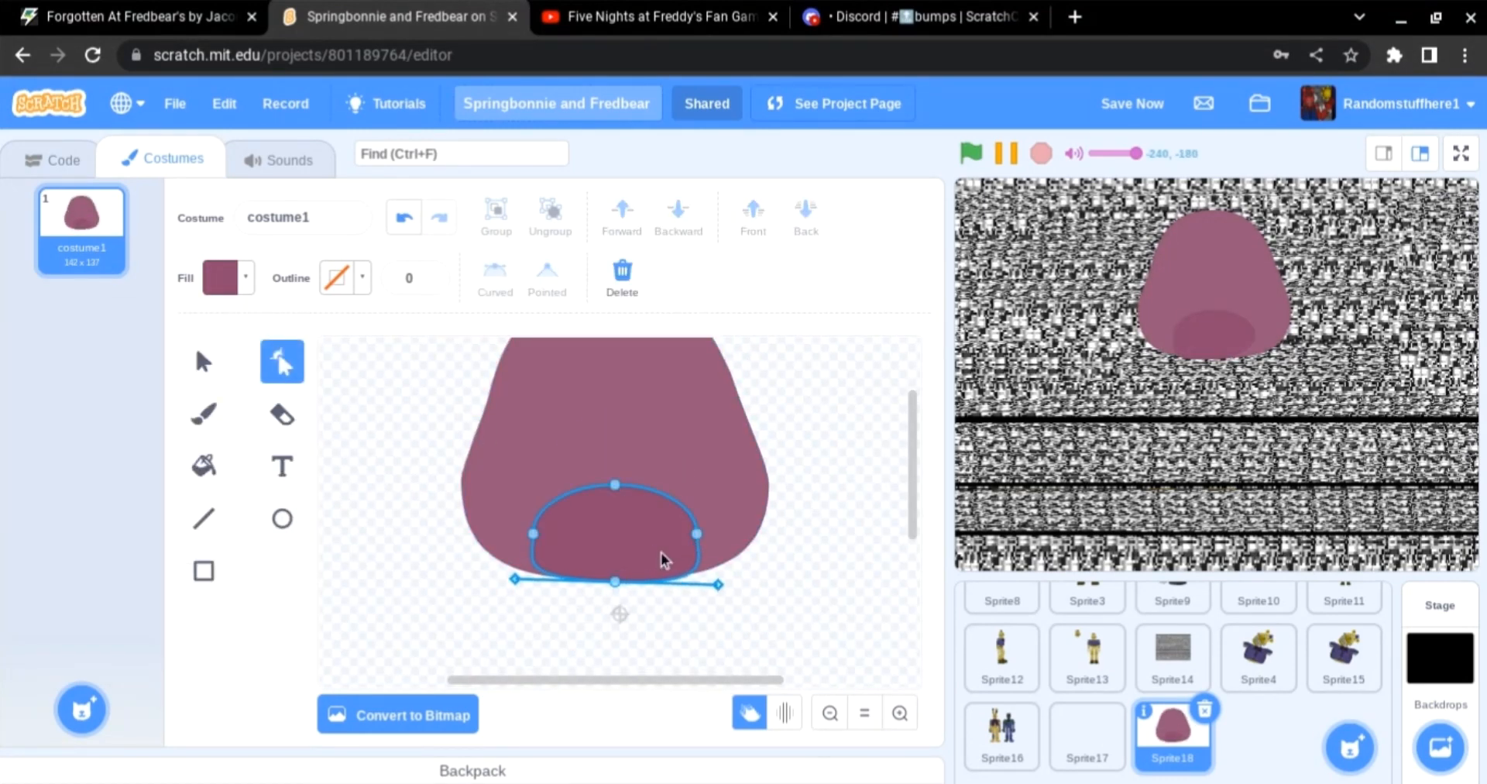
{"action": "left_click_drag", "start_coordinate": [615, 485], "coordinate": [617, 466]}
{"action": "left_click_drag", "start_coordinate": [697, 533], "coordinate": [701, 515]}
{"action": "left_click_drag", "start_coordinate": [533, 533], "coordinate": [530, 515]}
{"action": "left_click", "coordinate": [615, 581]}
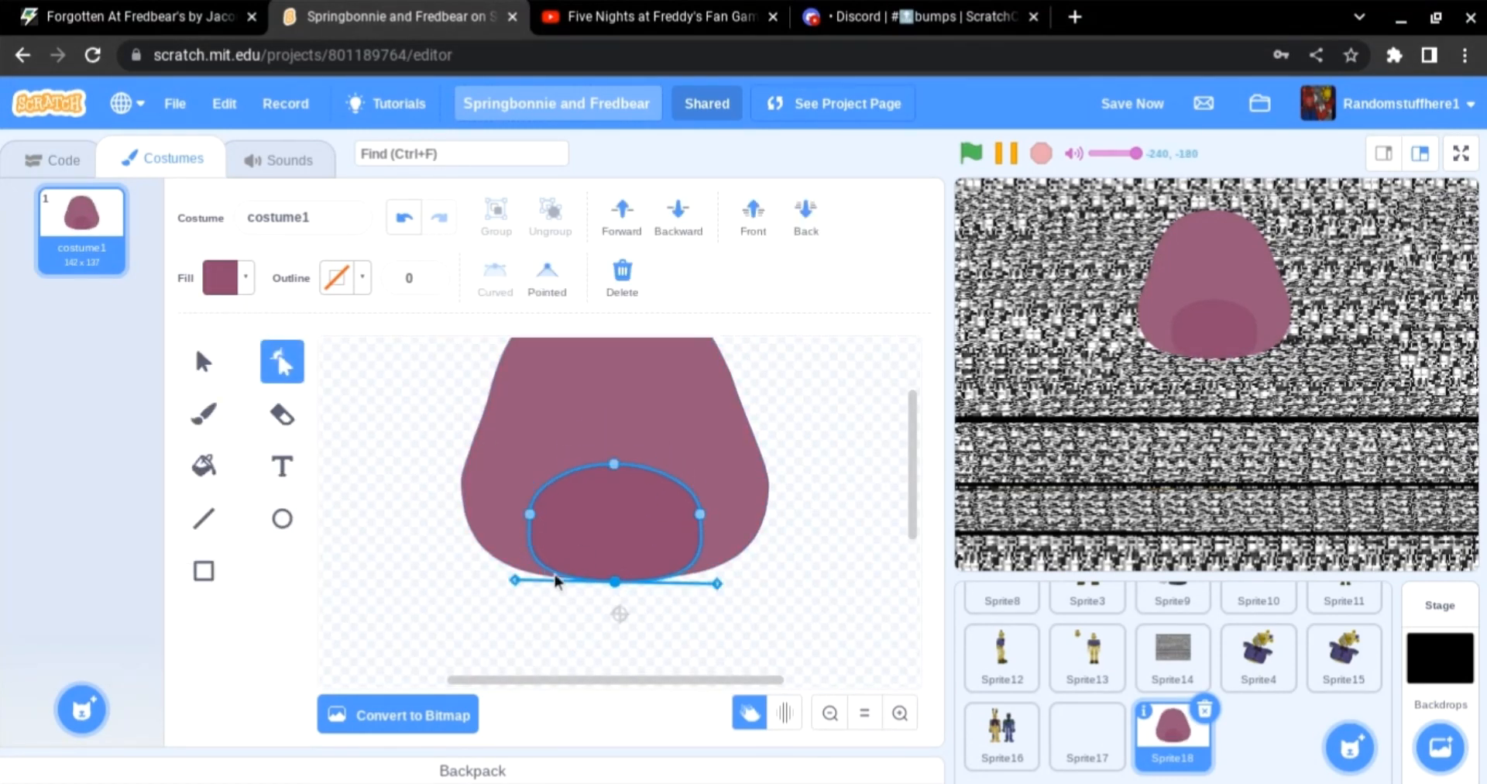
{"action": "left_click_drag", "start_coordinate": [553, 575], "coordinate": [540, 579]}
{"action": "left_click_drag", "start_coordinate": [690, 570], "coordinate": [698, 574]}
{"action": "left_click", "coordinate": [666, 617]}
Step: Draw a tall dark maroon oval on the snout as the first nostril
{"action": "left_click", "coordinate": [284, 529]}
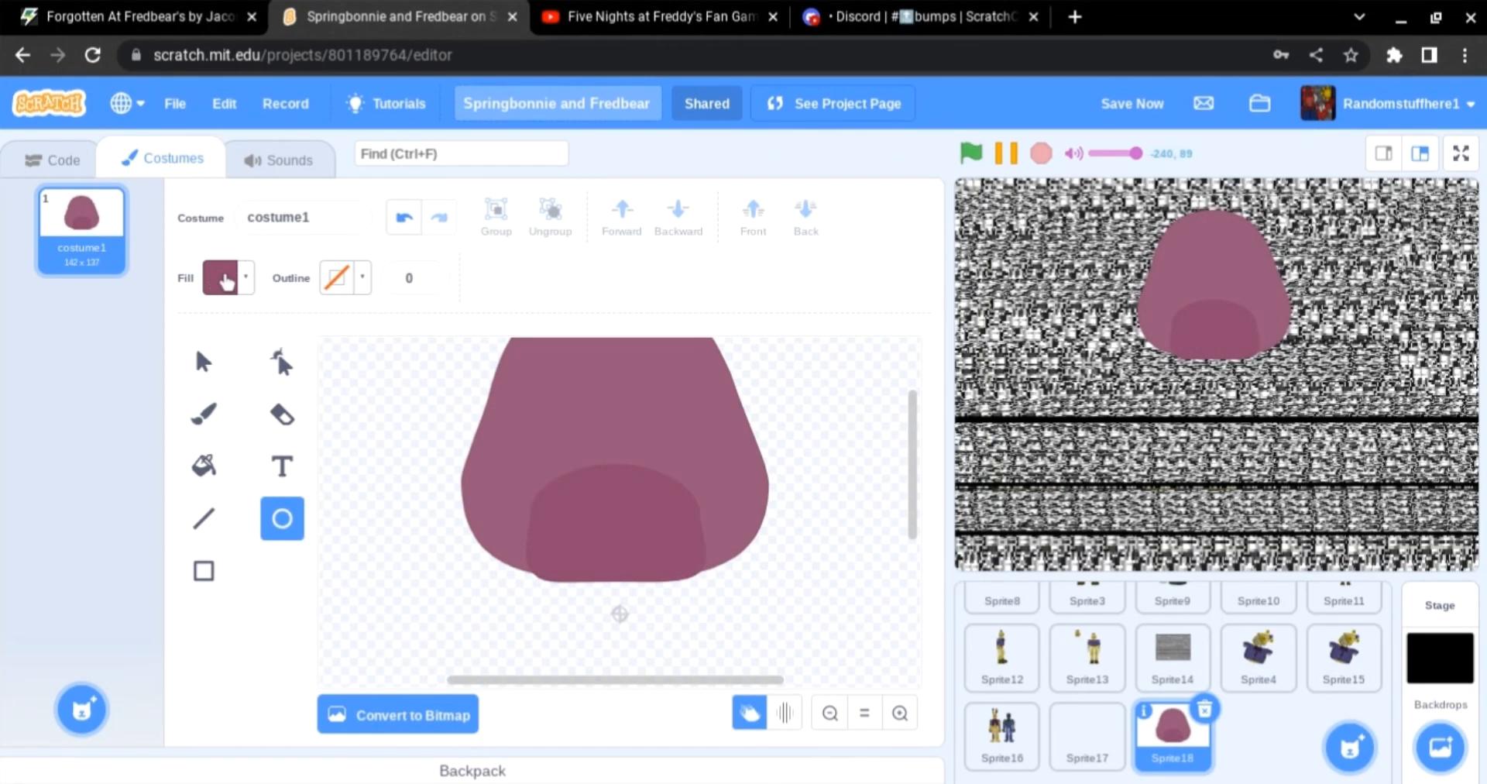
{"action": "left_click", "coordinate": [225, 279]}
{"action": "left_click_drag", "start_coordinate": [225, 534], "coordinate": [165, 534]}
{"action": "mouse_move", "coordinate": [567, 486]}
{"action": "left_mouse_down"}
{"action": "mouse_move", "coordinate": [580, 548]}
{"action": "mouse_move", "coordinate": [606, 567]}
{"action": "left_mouse_up"}
{"action": "left_click", "coordinate": [222, 277]}
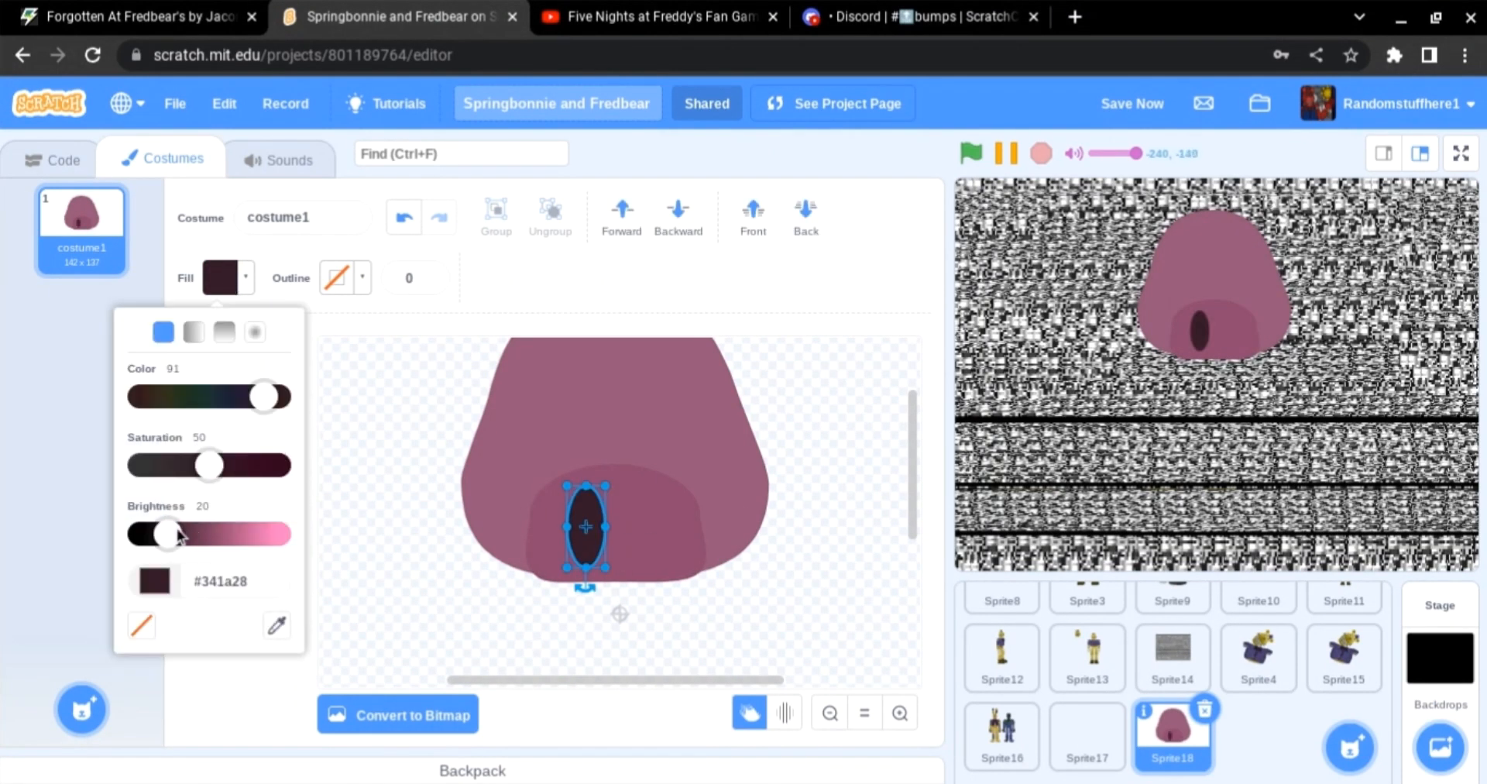
{"action": "left_click_drag", "start_coordinate": [176, 533], "coordinate": [189, 533]}
{"action": "left_click", "coordinate": [486, 609]}
Step: Copy and paste the nostril, placing the duplicate beside it as the second nostril
{"action": "left_click", "coordinate": [205, 361]}
{"action": "left_click", "coordinate": [590, 530]}
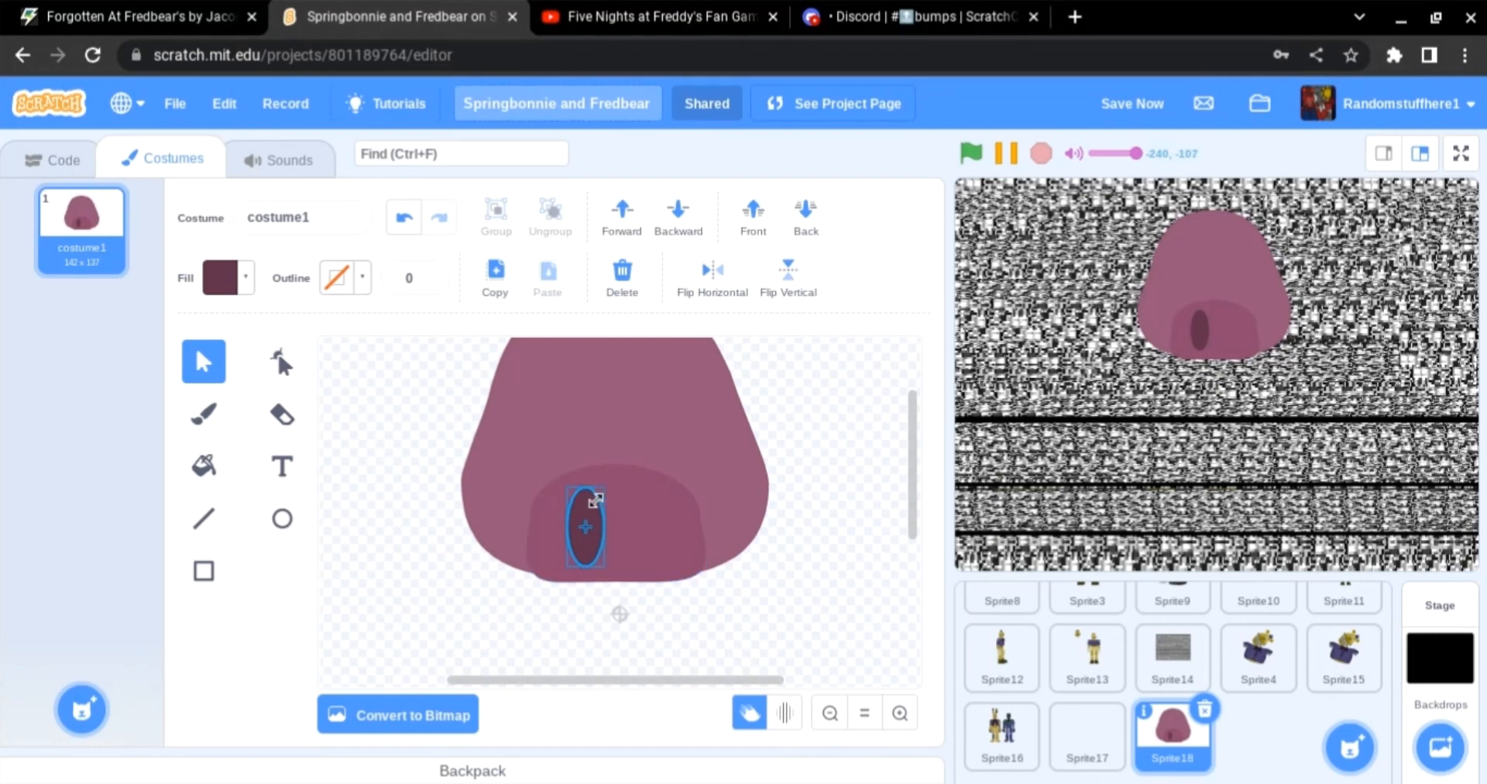
{"action": "left_click", "coordinate": [496, 278]}
{"action": "left_click", "coordinate": [547, 278]}
{"action": "left_click", "coordinate": [641, 586]}
{"action": "mouse_move", "coordinate": [598, 550]}
{"action": "left_mouse_down"}
{"action": "mouse_move", "coordinate": [661, 539]}
{"action": "mouse_move", "coordinate": [588, 539]}
{"action": "left_mouse_up"}
{"action": "left_click", "coordinate": [671, 557]}
{"action": "left_click", "coordinate": [719, 590]}
{"action": "left_click", "coordinate": [631, 600]}
{"action": "left_click", "coordinate": [732, 609]}
{"action": "scroll", "coordinate": [755, 621], "scroll_direction": "up", "scroll_amount": 1}
{"action": "left_click", "coordinate": [830, 712]}
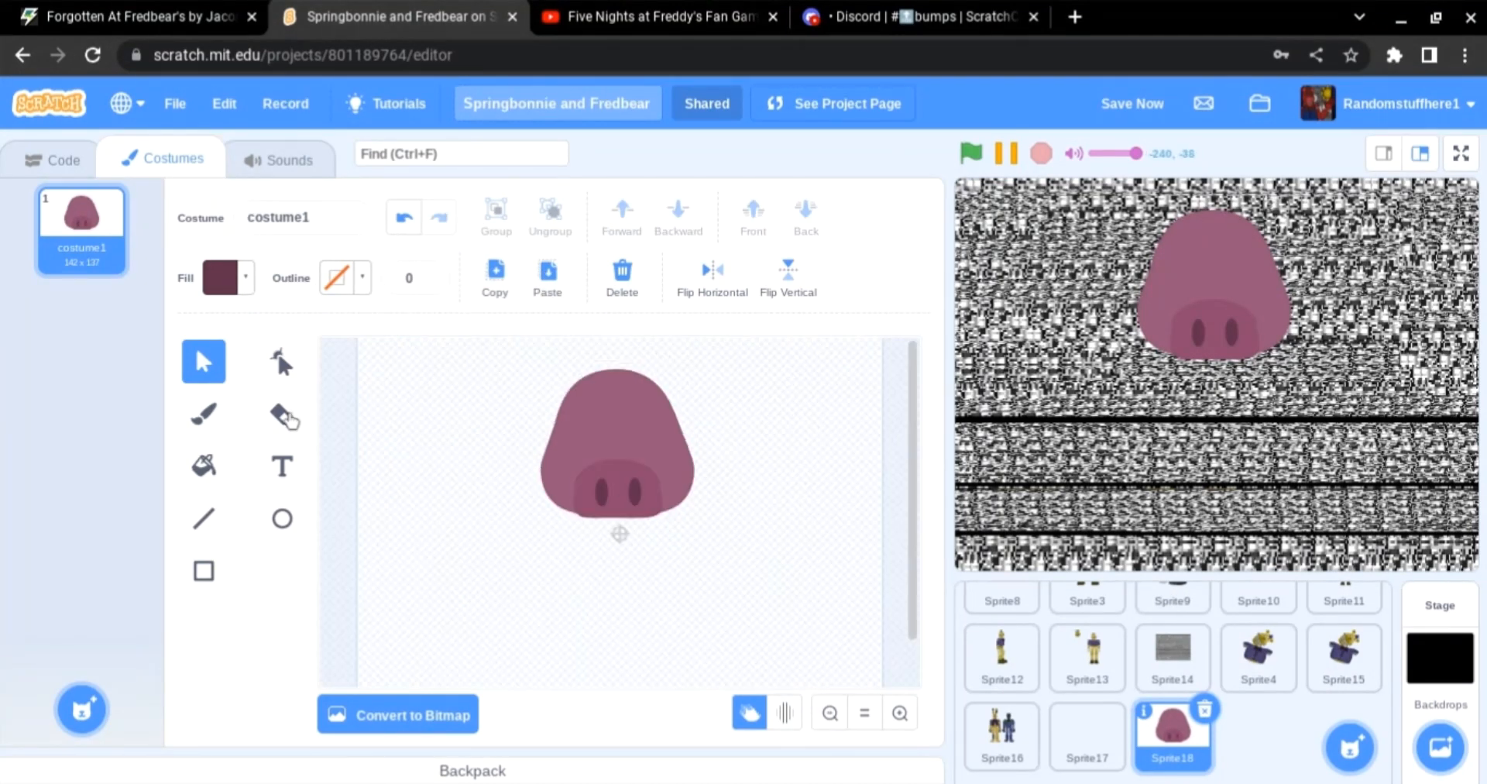
Step: Erase two round eye holes in the head with the Eraser at size 60
{"action": "left_click", "coordinate": [284, 414]}
{"action": "double_click", "coordinate": [543, 277]}
{"action": "type", "text": "60"}
{"action": "left_click", "coordinate": [594, 432]}
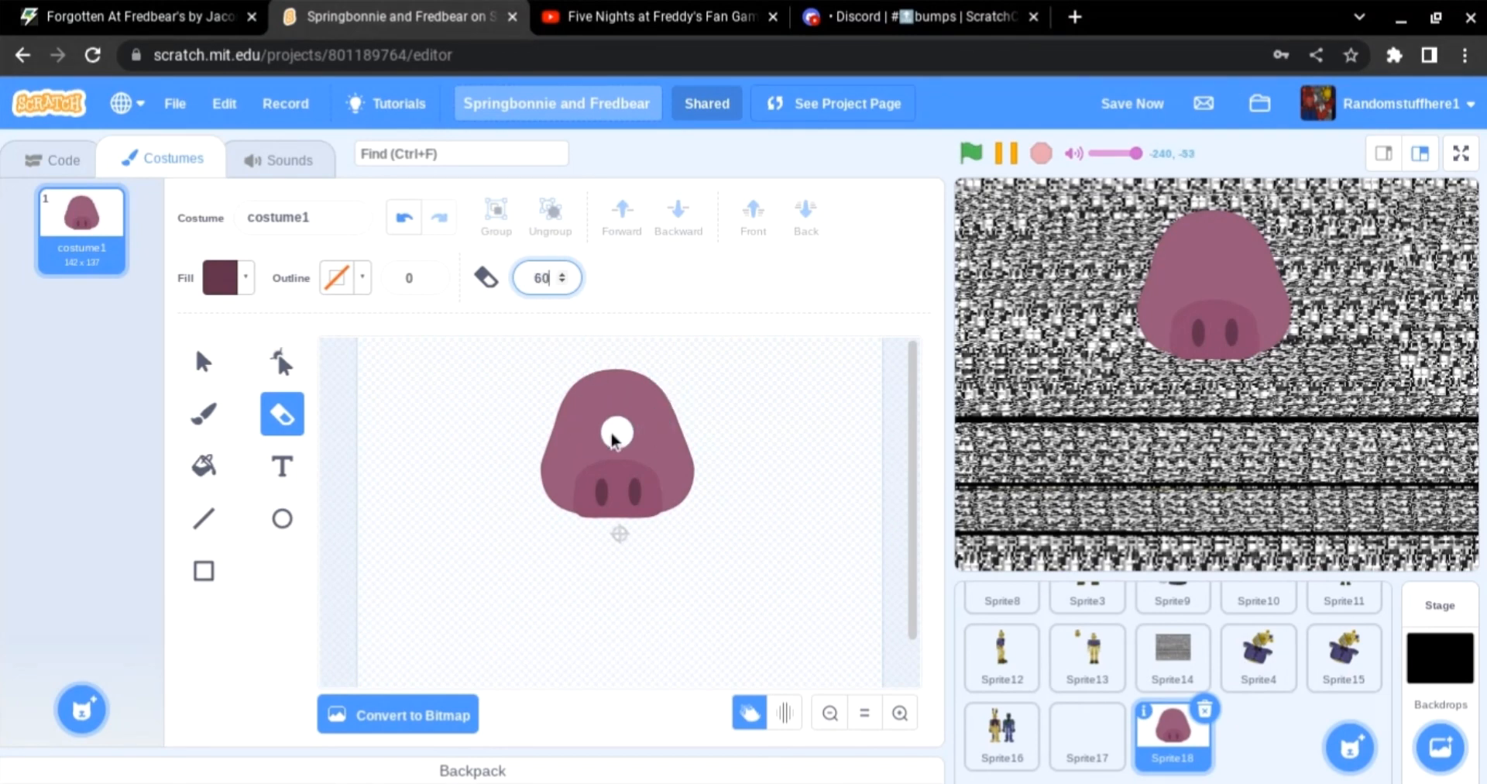
{"action": "left_click", "coordinate": [643, 430]}
Step: Zoom in and adjust the eye holes' points with the Reshape tool
{"action": "left_click", "coordinate": [282, 362]}
{"action": "double_click", "coordinate": [900, 712]}
{"action": "scroll", "coordinate": [849, 635], "scroll_direction": "up", "scroll_amount": 1}
{"action": "left_click_drag", "start_coordinate": [593, 419], "coordinate": [607, 473]}
{"action": "left_click_drag", "start_coordinate": [683, 432], "coordinate": [669, 486]}
{"action": "left_click", "coordinate": [874, 588]}
{"action": "left_click", "coordinate": [830, 712]}
{"action": "scroll", "coordinate": [666, 589], "scroll_direction": "up", "scroll_amount": 1}
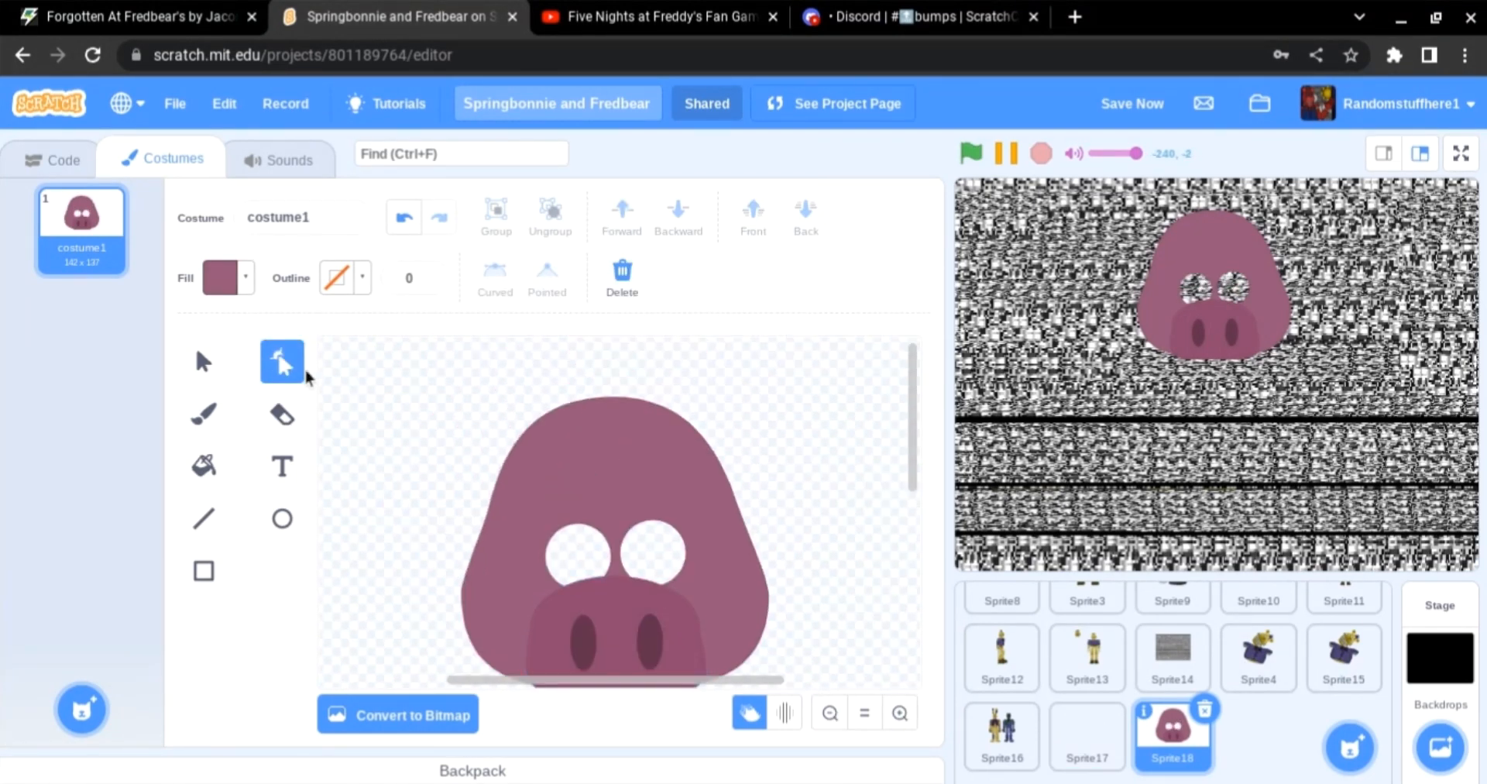
{"action": "left_click", "coordinate": [604, 540]}
{"action": "left_click_drag", "start_coordinate": [604, 539], "coordinate": [690, 546]}
{"action": "mouse_move", "coordinate": [621, 403]}
{"action": "left_mouse_down"}
{"action": "mouse_move", "coordinate": [623, 436]}
{"action": "mouse_move", "coordinate": [617, 423]}
{"action": "left_mouse_up"}
{"action": "key", "text": "ctrl+z"}
{"action": "left_click", "coordinate": [775, 462]}
{"action": "scroll", "coordinate": [775, 461], "scroll_direction": "down", "scroll_amount": 1}
{"action": "scroll", "coordinate": [775, 461], "scroll_direction": "up", "scroll_amount": 1}
{"action": "left_click", "coordinate": [668, 473]}
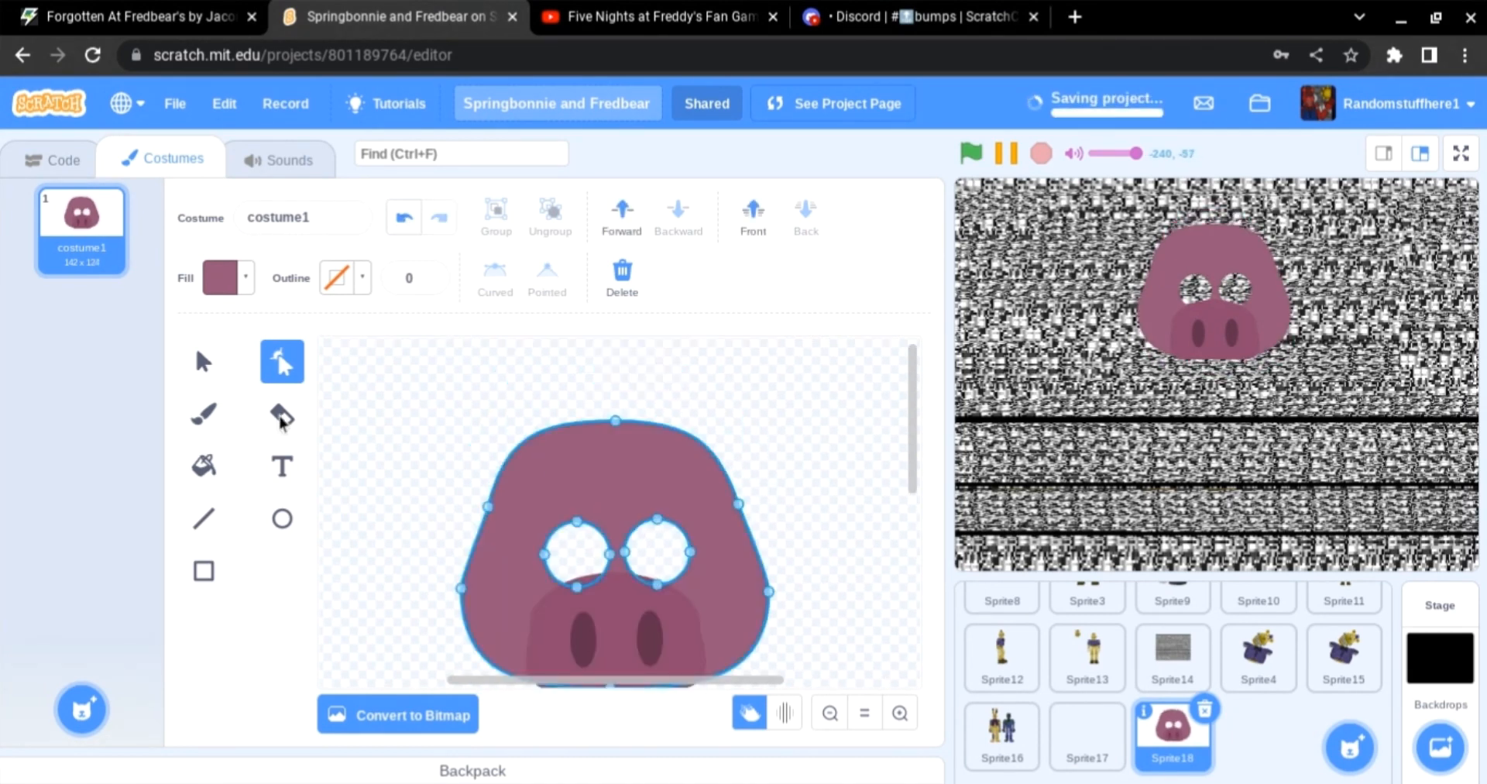
Step: Pull in the head outline's side and top points to narrow the pig head
{"action": "left_click", "coordinate": [204, 362]}
{"action": "left_click", "coordinate": [282, 362]}
{"action": "left_click_drag", "start_coordinate": [447, 513], "coordinate": [507, 511]}
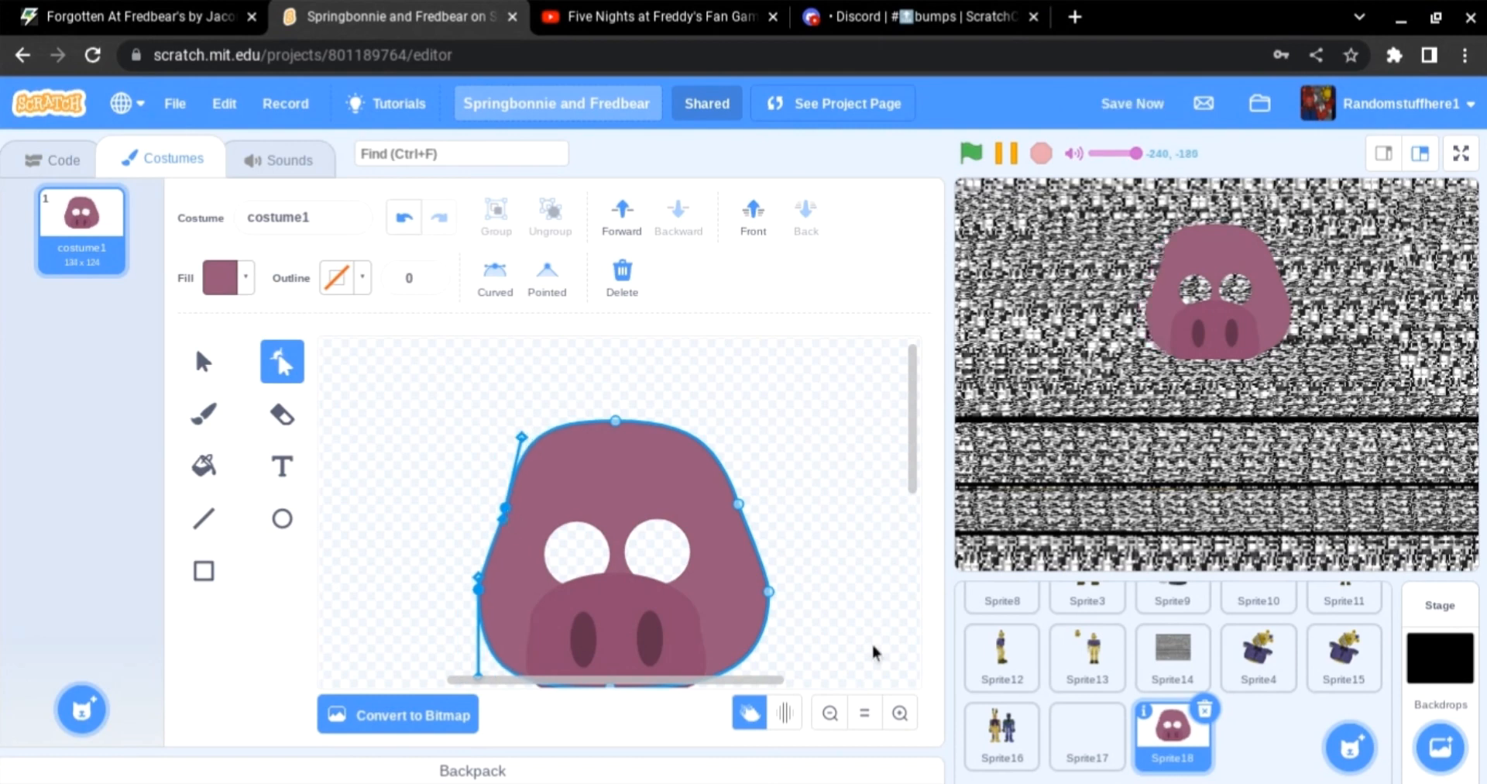
{"action": "left_click_drag", "start_coordinate": [856, 632], "coordinate": [721, 496]}
{"action": "left_click_drag", "start_coordinate": [768, 591], "coordinate": [753, 591]}
{"action": "left_click", "coordinate": [824, 615]}
{"action": "scroll", "coordinate": [824, 615], "scroll_direction": "down", "scroll_amount": 1}
{"action": "left_click_drag", "start_coordinate": [481, 359], "coordinate": [738, 323]}
{"action": "left_click_drag", "start_coordinate": [618, 349], "coordinate": [565, 372]}
{"action": "left_click", "coordinate": [763, 395]}
{"action": "left_click", "coordinate": [688, 433]}
{"action": "left_click", "coordinate": [404, 217]}
{"action": "left_click_drag", "start_coordinate": [689, 368], "coordinate": [677, 372]}
{"action": "left_click", "coordinate": [790, 480]}
{"action": "scroll", "coordinate": [835, 667], "scroll_direction": "down", "scroll_amount": 2}
{"action": "scroll", "coordinate": [876, 650], "scroll_direction": "up", "scroll_amount": 3}
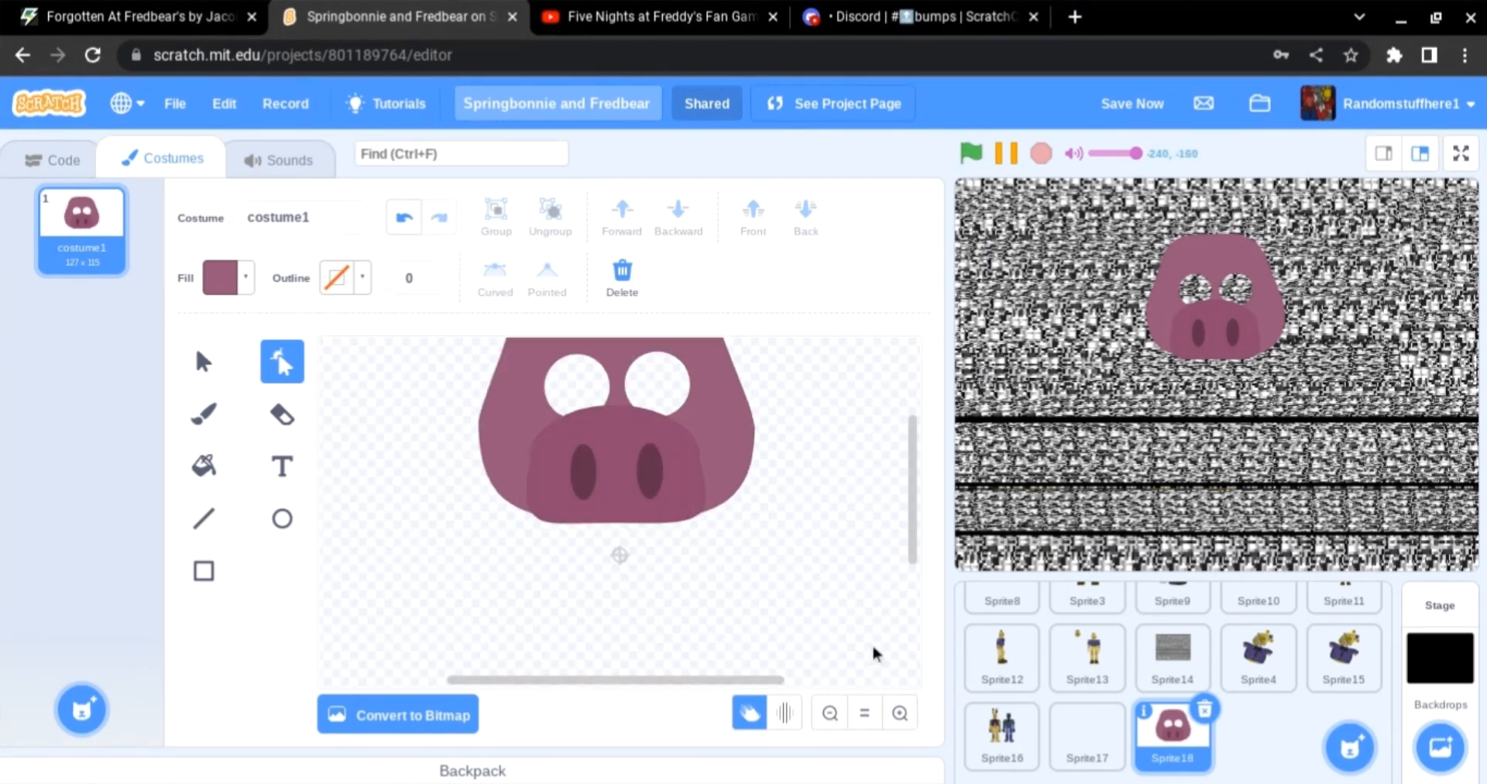
Step: Draw a small square above and left of the head and select its corner point
{"action": "left_click", "coordinate": [282, 518]}
{"action": "left_click", "coordinate": [203, 570]}
{"action": "left_click_drag", "start_coordinate": [418, 388], "coordinate": [498, 468]}
{"action": "left_click", "coordinate": [281, 361]}
{"action": "left_click", "coordinate": [419, 389]}
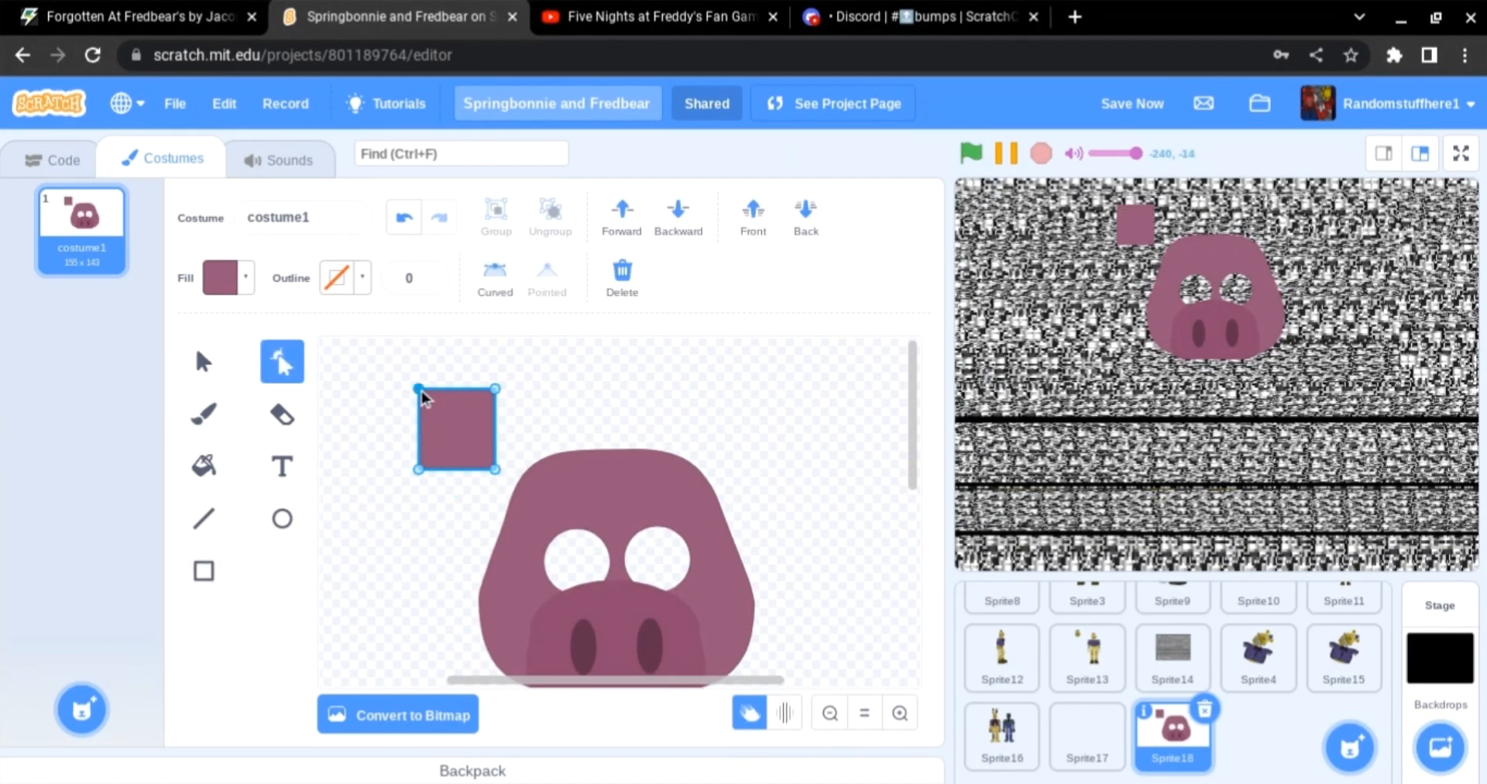
{"action": "mouse_move", "coordinate": [419, 389]}
{"action": "left_mouse_down"}
{"action": "mouse_move", "coordinate": [491, 389]}
{"action": "mouse_move", "coordinate": [427, 393]}
{"action": "left_mouse_up"}
Step: Open a new browser tab and search Google Images for pig
{"action": "left_click", "coordinate": [1075, 16]}
{"action": "type", "text": "pig"}
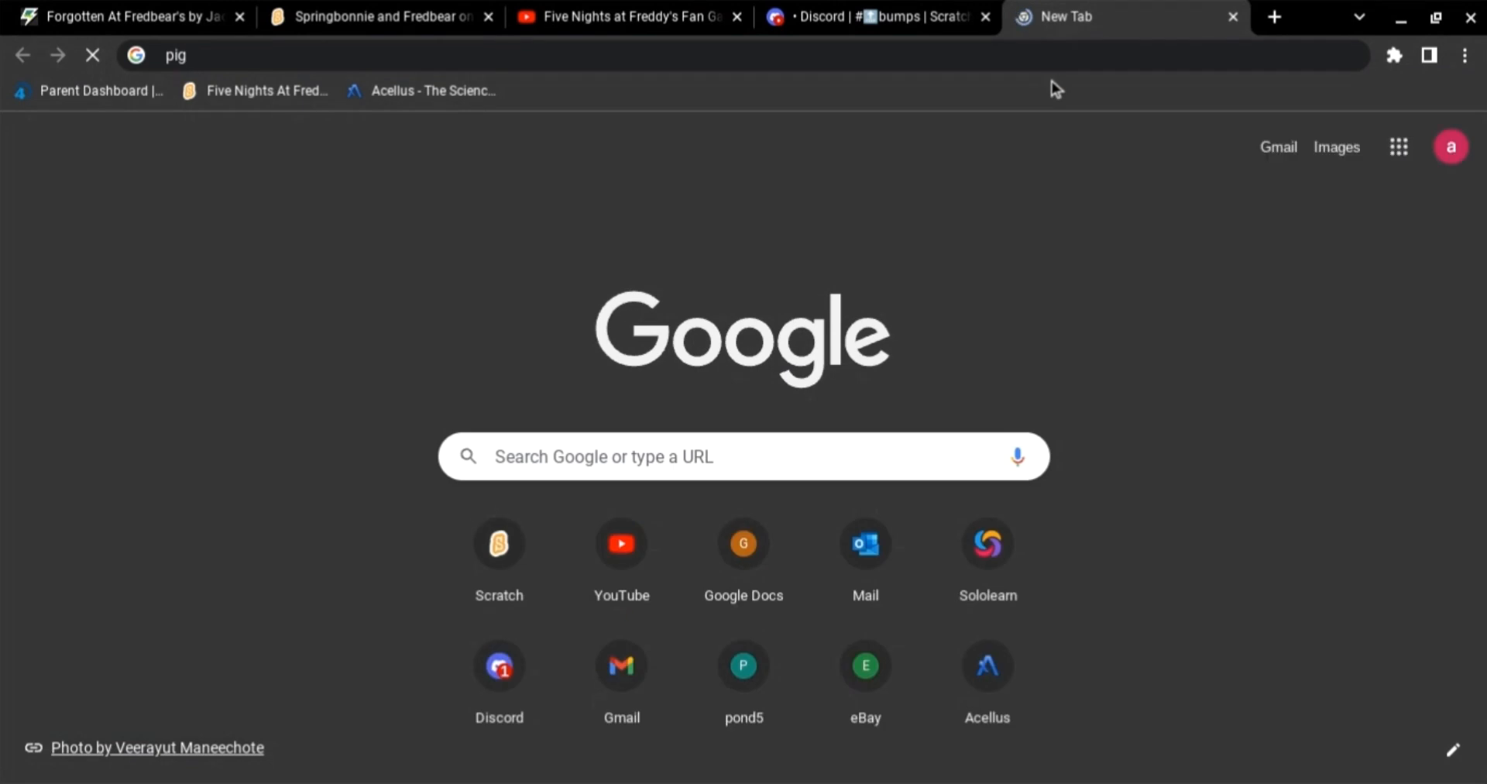
{"action": "key", "text": "Return"}
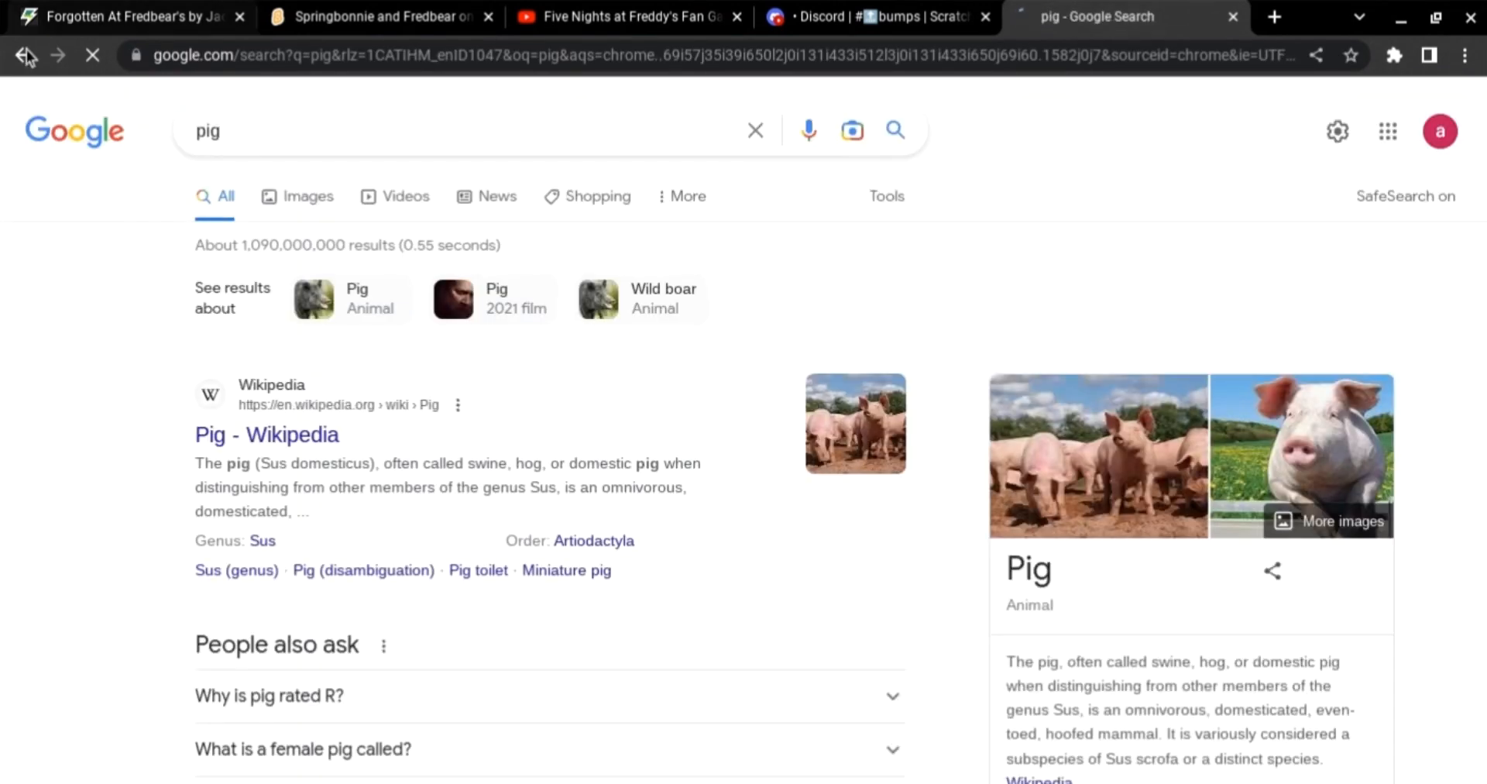
{"action": "left_click", "coordinate": [308, 197]}
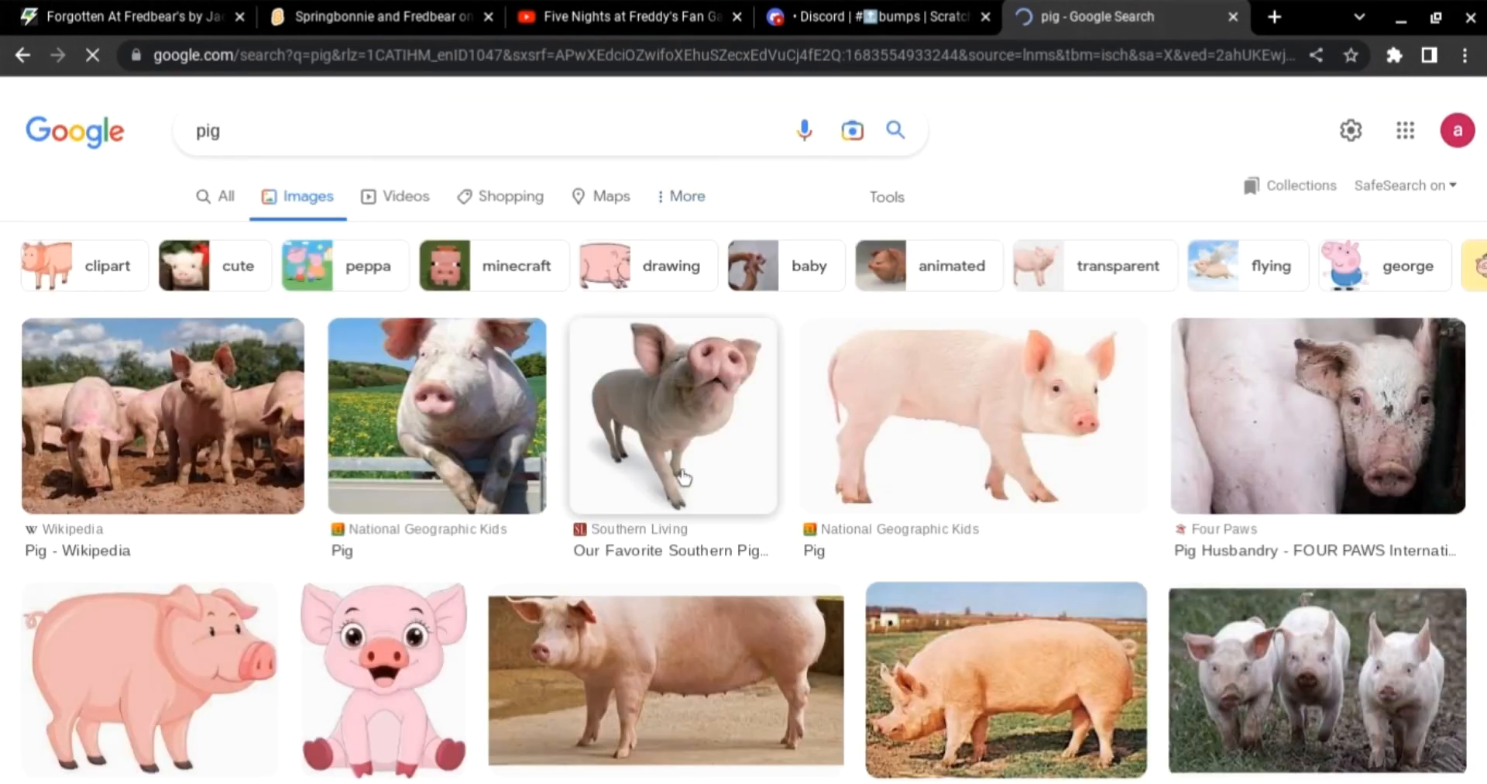
Step: Close the Google image search tab and return to the Scratch project editor tab
{"action": "key", "text": "ctrl+w"}
{"action": "key", "text": "ctrl+Page_Up"}
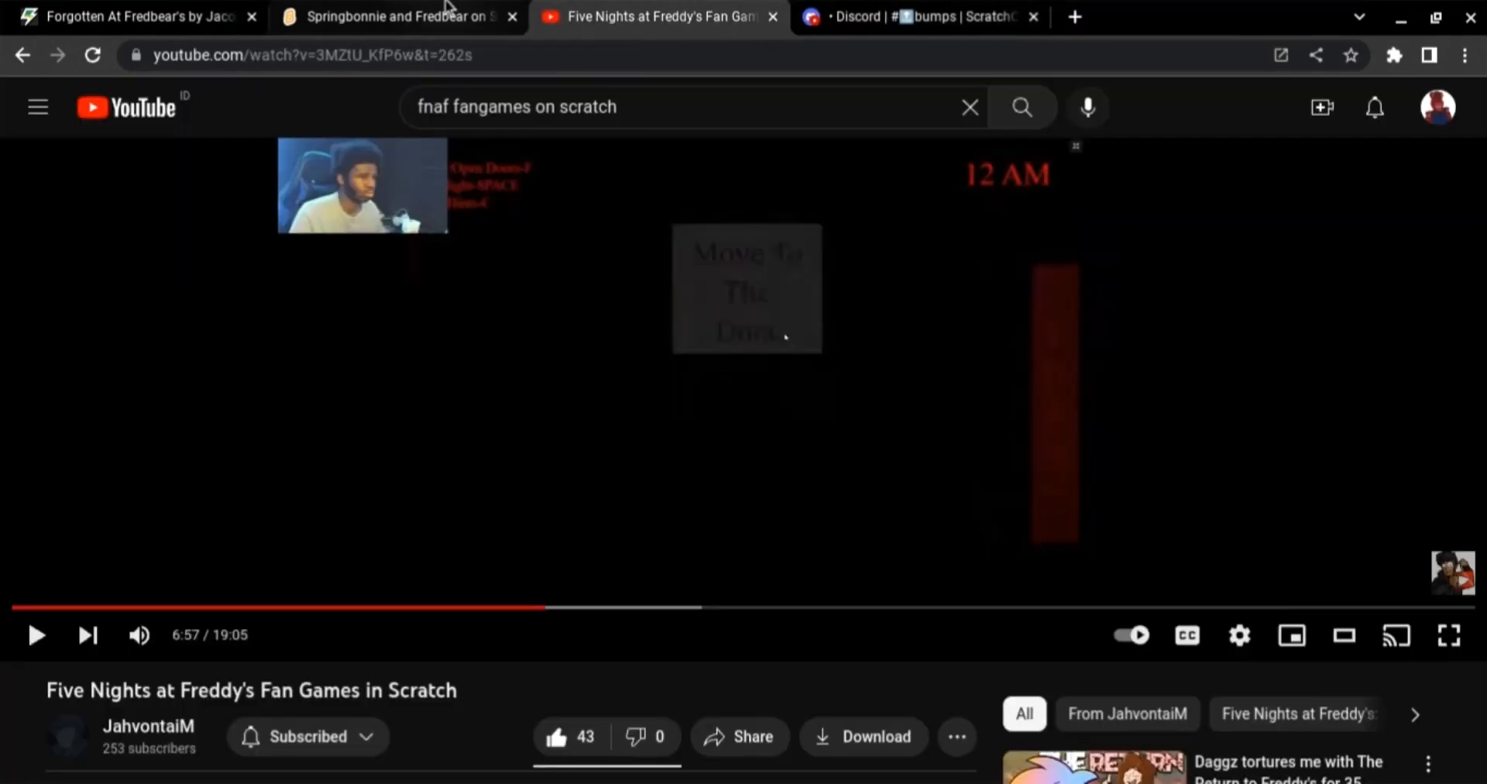
{"action": "key", "text": "ctrl+Page_Up"}
Step: Reshape the triangle above the head into a curved pig ear
{"action": "left_click_drag", "start_coordinate": [509, 463], "coordinate": [503, 461]}
{"action": "left_click_drag", "start_coordinate": [428, 388], "coordinate": [424, 377]}
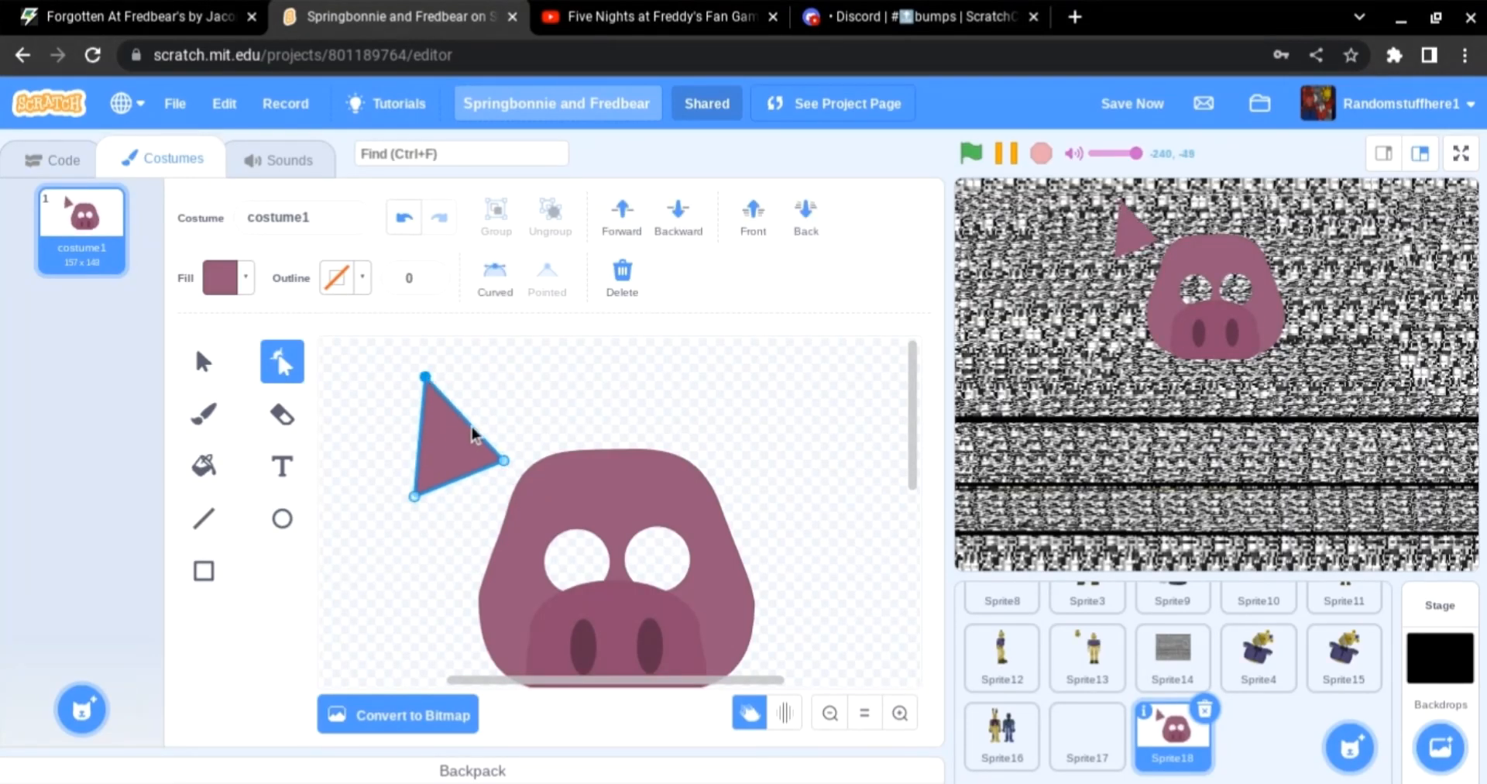
{"action": "left_click", "coordinate": [582, 355]}
{"action": "left_click", "coordinate": [415, 498]}
{"action": "left_click", "coordinate": [399, 423]}
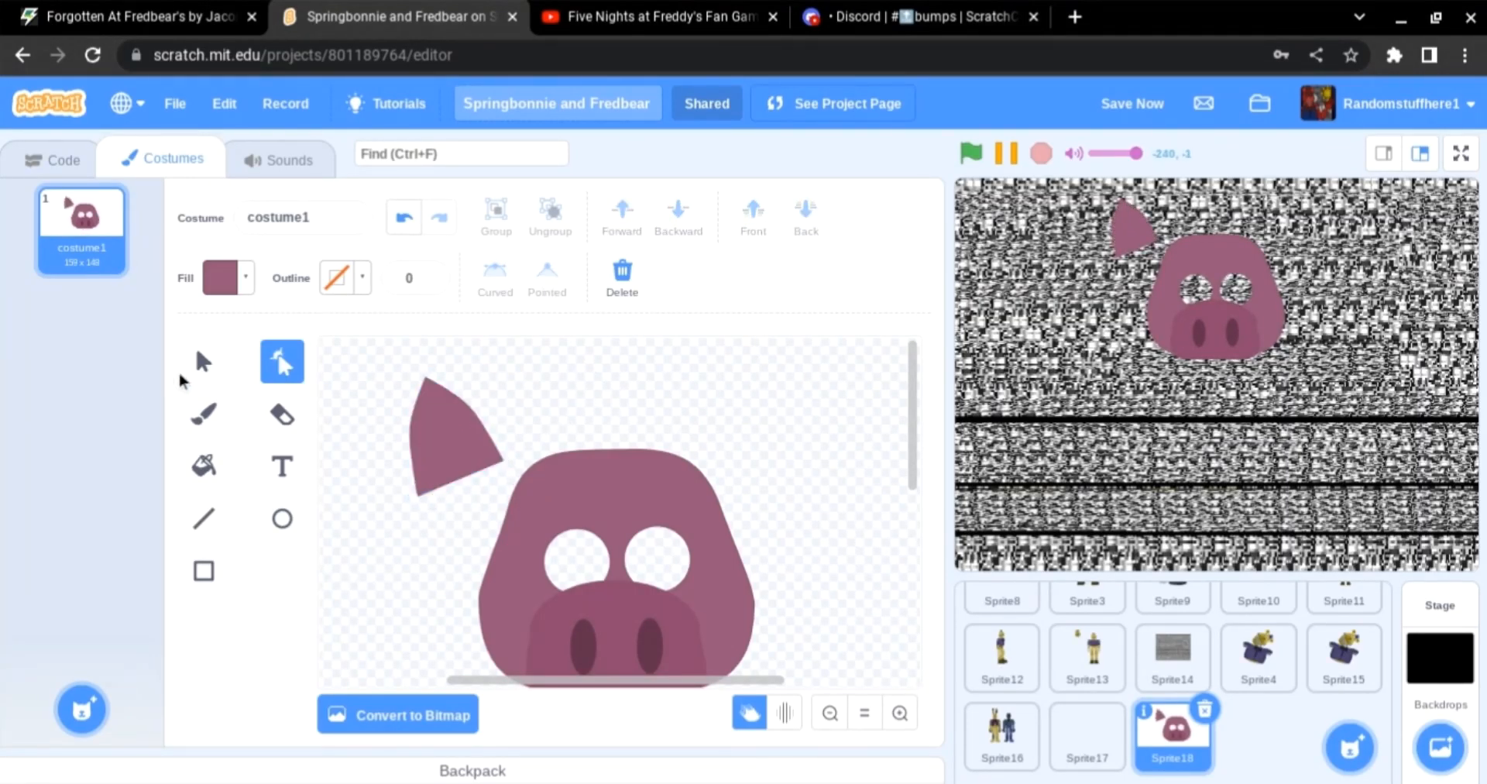
Step: Move the ear onto the head's upper left, fill it with a colour sampled from the snout, and send it back
{"action": "left_click", "coordinate": [203, 361]}
{"action": "left_click_drag", "start_coordinate": [459, 453], "coordinate": [505, 432]}
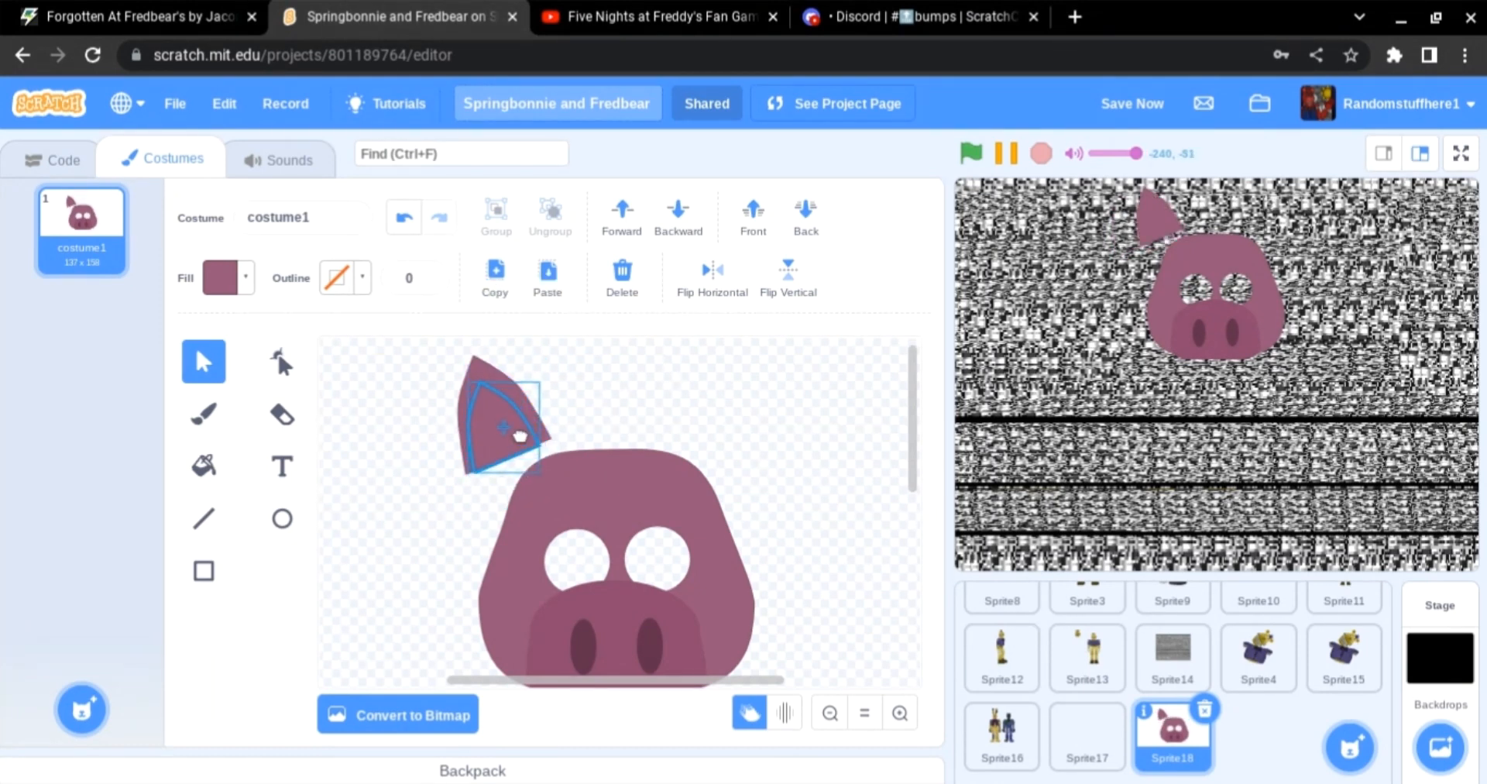
{"action": "left_click", "coordinate": [210, 278]}
{"action": "left_click", "coordinate": [276, 624]}
{"action": "left_click", "coordinate": [564, 643]}
{"action": "left_click_drag", "start_coordinate": [597, 408], "coordinate": [420, 407]}
{"action": "left_click_drag", "start_coordinate": [510, 431], "coordinate": [538, 439]}
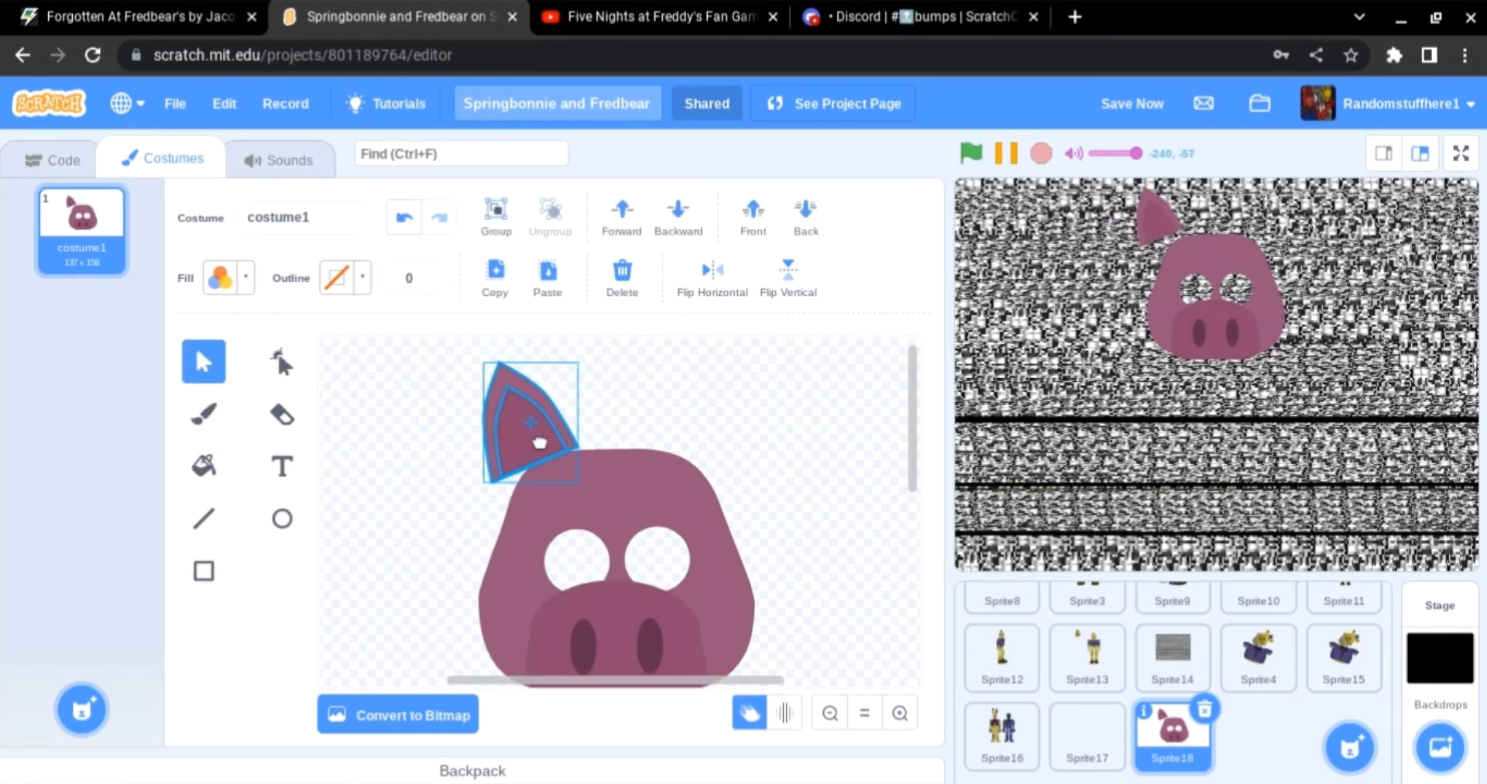
{"action": "left_click_drag", "start_coordinate": [531, 501], "coordinate": [544, 499]}
{"action": "left_click_drag", "start_coordinate": [502, 443], "coordinate": [507, 464]}
{"action": "left_click", "coordinate": [806, 217]}
Step: Duplicate the ear, flip the copy horizontally and place it as the right ear behind the head
{"action": "left_click_drag", "start_coordinate": [451, 341], "coordinate": [690, 443]}
{"action": "left_click", "coordinate": [543, 283]}
{"action": "left_click", "coordinate": [712, 278]}
{"action": "left_click", "coordinate": [806, 223]}
{"action": "left_click_drag", "start_coordinate": [458, 364], "coordinate": [554, 440]}
{"action": "left_click_drag", "start_coordinate": [540, 430], "coordinate": [546, 432]}
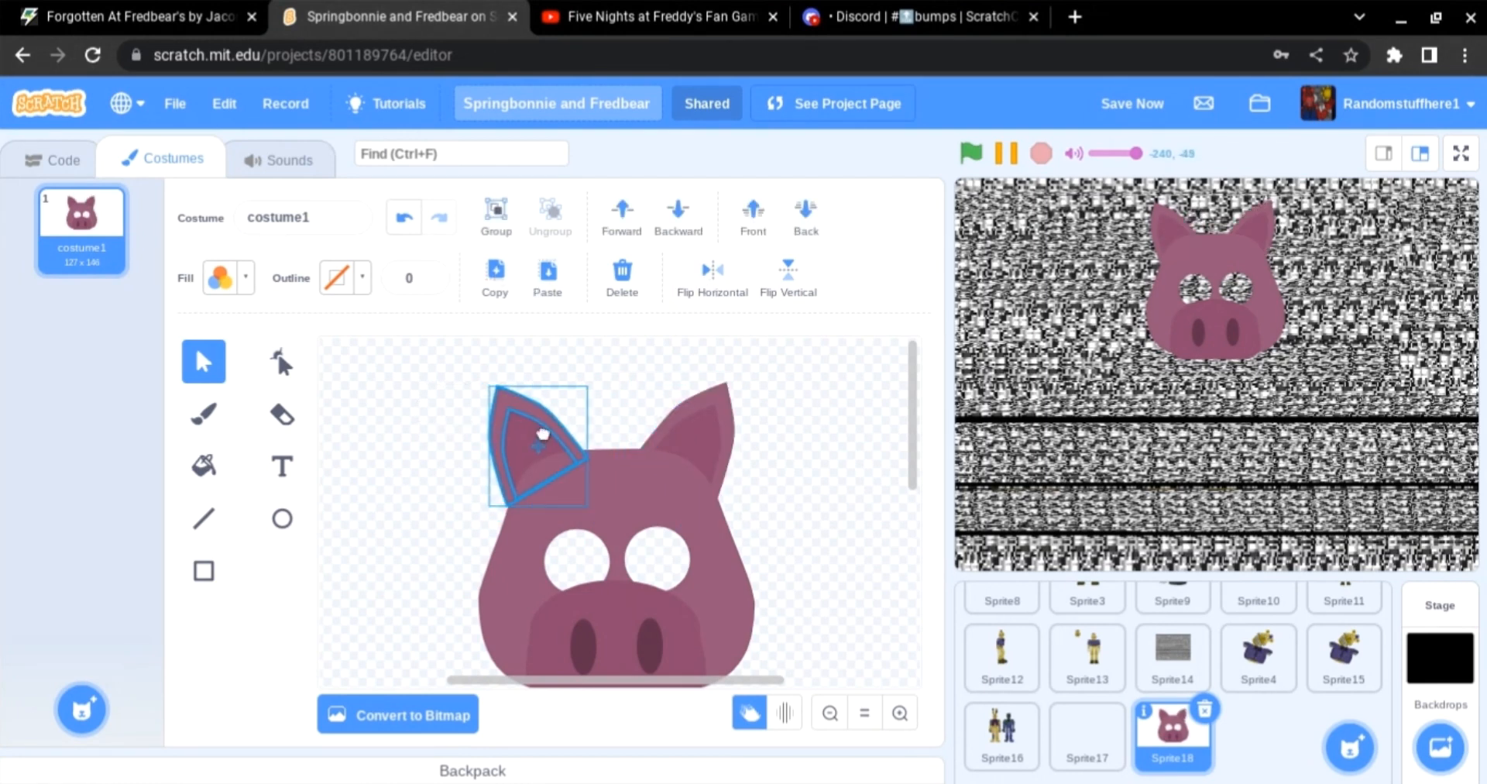
Step: Draw a large ellipse under the snout and send it behind the head as the jaw
{"action": "left_click", "coordinate": [805, 465]}
{"action": "left_click", "coordinate": [830, 713]}
{"action": "left_click", "coordinate": [899, 713]}
{"action": "left_click", "coordinate": [831, 713]}
{"action": "left_click", "coordinate": [282, 520]}
{"action": "left_click", "coordinate": [220, 278]}
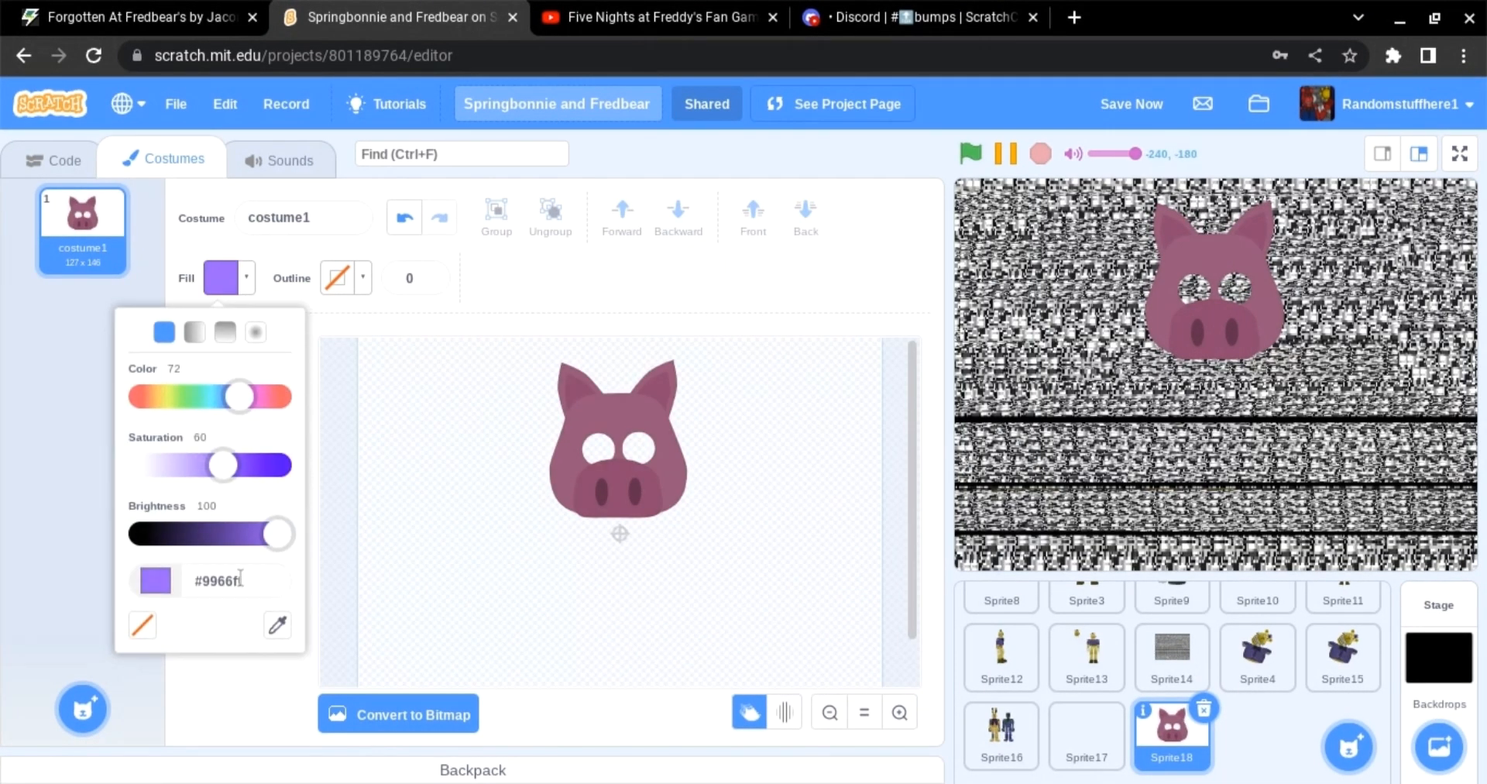
{"action": "left_click", "coordinate": [226, 333]}
{"action": "left_click", "coordinate": [282, 362]}
{"action": "left_click", "coordinate": [571, 428]}
{"action": "left_click", "coordinate": [283, 518]}
{"action": "left_click_drag", "start_coordinate": [546, 474], "coordinate": [684, 584]}
{"action": "left_click", "coordinate": [805, 219]}
{"action": "left_click_drag", "start_coordinate": [813, 464], "coordinate": [820, 471]}
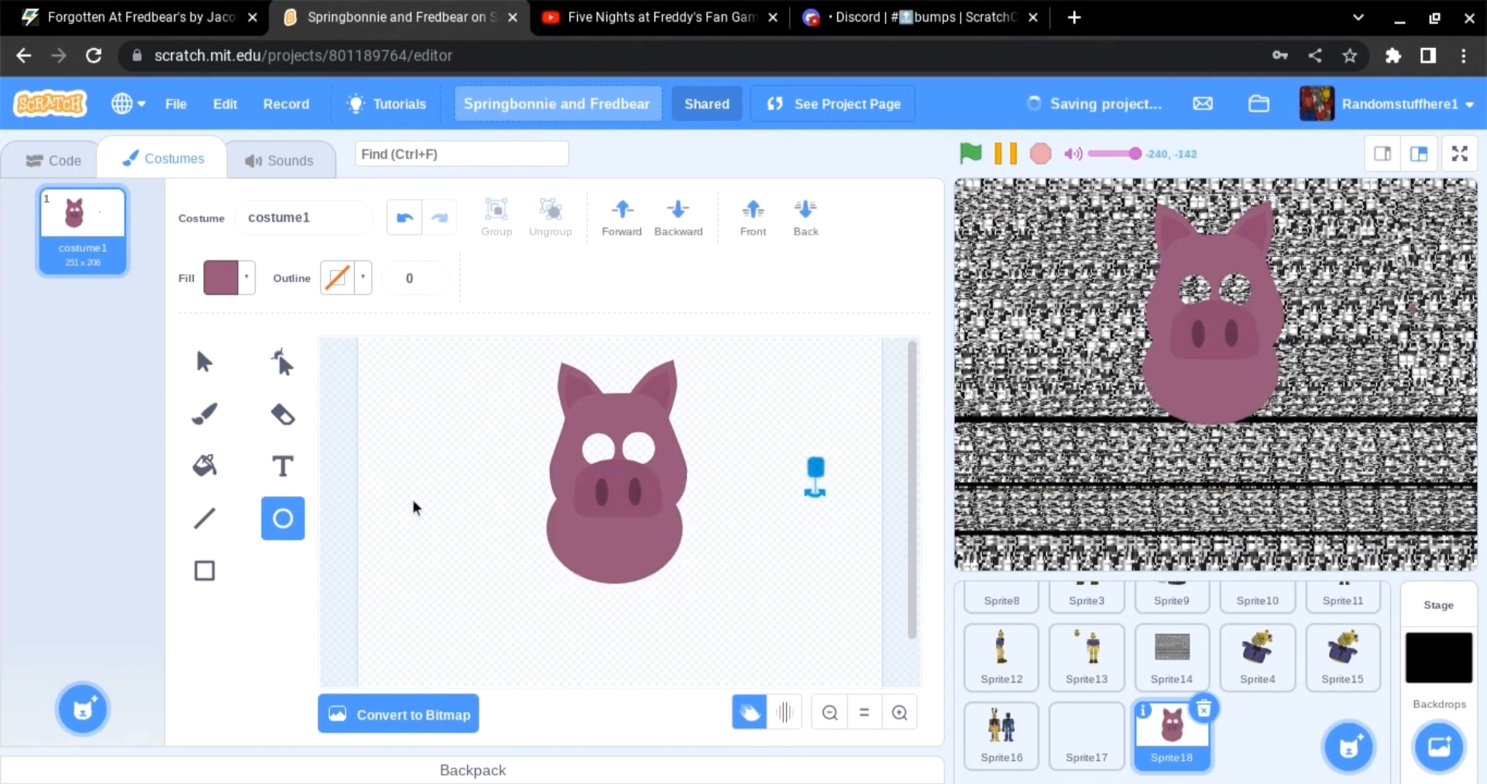
Step: Fill the jaw ellipse with a gradient using the head colour picked with the eyedropper
{"action": "left_click", "coordinate": [283, 362]}
{"action": "key", "text": "Delete"}
{"action": "left_click", "coordinate": [612, 558]}
{"action": "left_click", "coordinate": [220, 278]}
{"action": "left_click", "coordinate": [285, 684]}
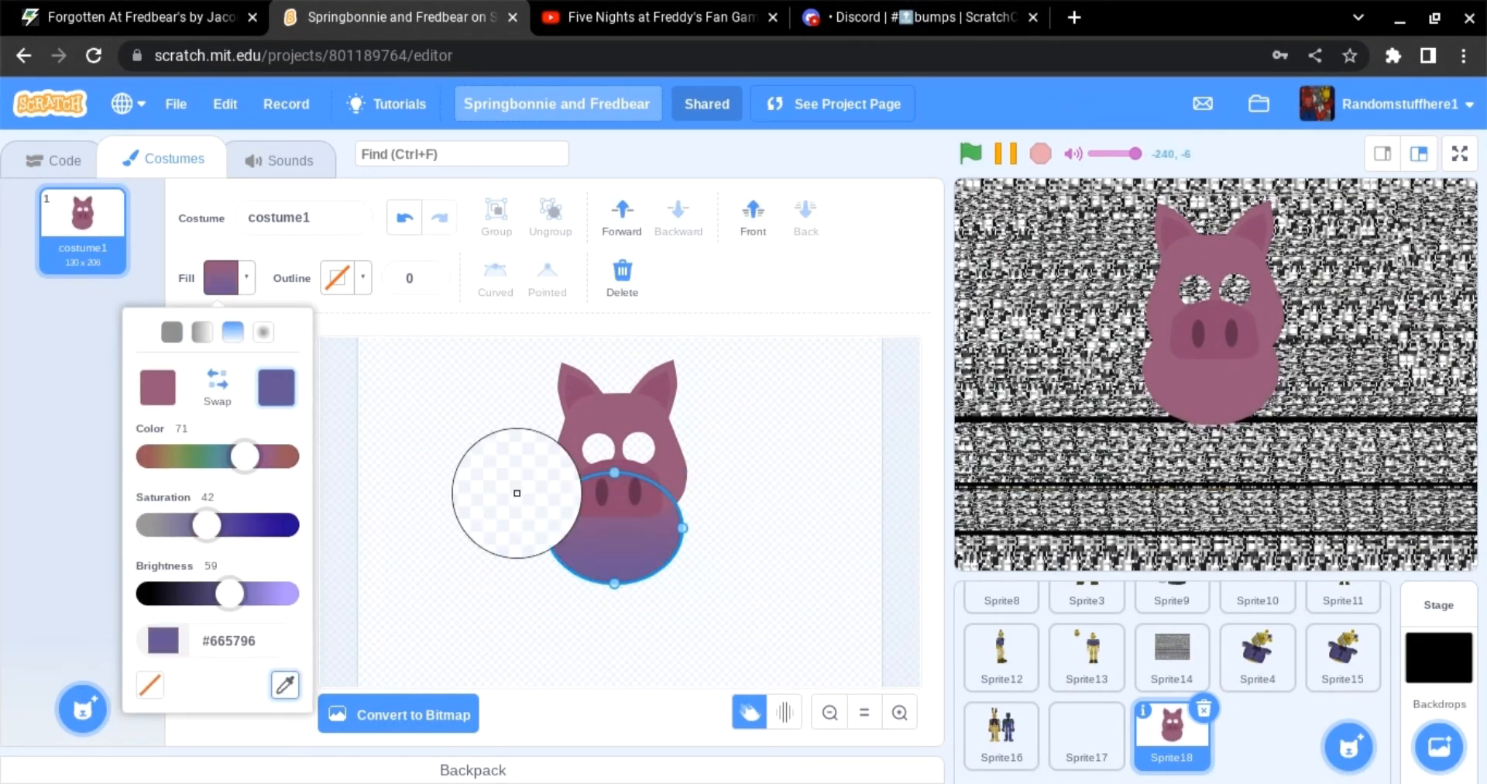
{"action": "left_click", "coordinate": [631, 406]}
{"action": "left_click_drag", "start_coordinate": [232, 594], "coordinate": [226, 594]}
{"action": "left_click", "coordinate": [219, 386]}
{"action": "left_click", "coordinate": [434, 457]}
{"action": "left_click", "coordinate": [205, 362]}
{"action": "left_click_drag", "start_coordinate": [608, 554], "coordinate": [614, 548]}
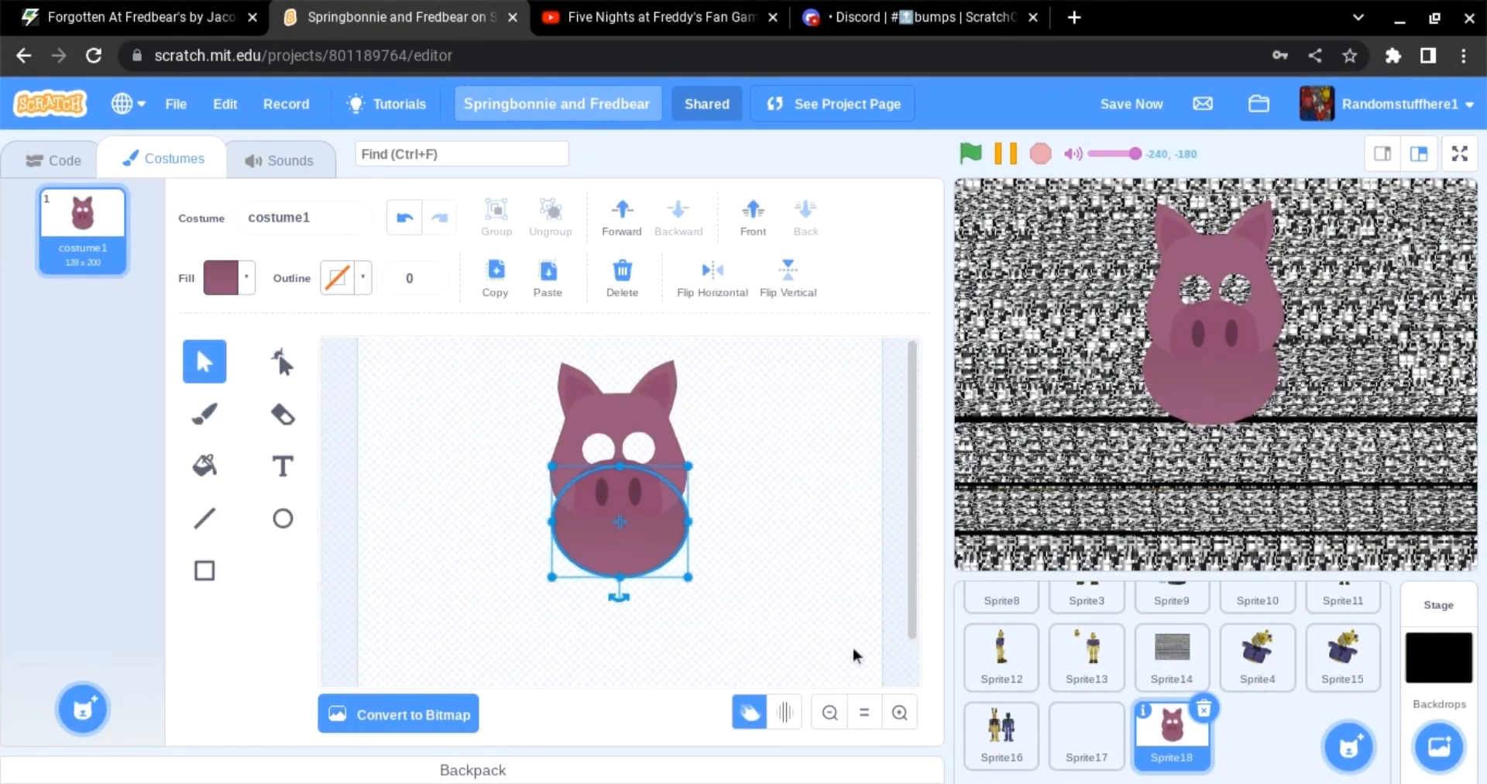
Step: Reshape the jaw ellipse's top point downward to form a crescent-shaped smiling mouth below the snout
{"action": "left_click", "coordinate": [855, 651]}
{"action": "left_click", "coordinate": [283, 362]}
{"action": "left_click", "coordinate": [596, 542]}
{"action": "left_click_drag", "start_coordinate": [624, 468], "coordinate": [623, 535]}
{"action": "left_click", "coordinate": [404, 217]}
{"action": "left_click_drag", "start_coordinate": [620, 467], "coordinate": [669, 521]}
{"action": "left_click_drag", "start_coordinate": [551, 522], "coordinate": [563, 523]}
{"action": "left_click_drag", "start_coordinate": [670, 522], "coordinate": [680, 521]}
{"action": "left_click", "coordinate": [724, 543]}
{"action": "left_click", "coordinate": [204, 362]}
{"action": "left_click", "coordinate": [631, 564]}
{"action": "left_click_drag", "start_coordinate": [631, 564], "coordinate": [618, 547]}
{"action": "left_click", "coordinate": [283, 361]}
{"action": "left_click", "coordinate": [552, 535]}
{"action": "left_click", "coordinate": [205, 361]}
{"action": "left_click", "coordinate": [900, 713]}
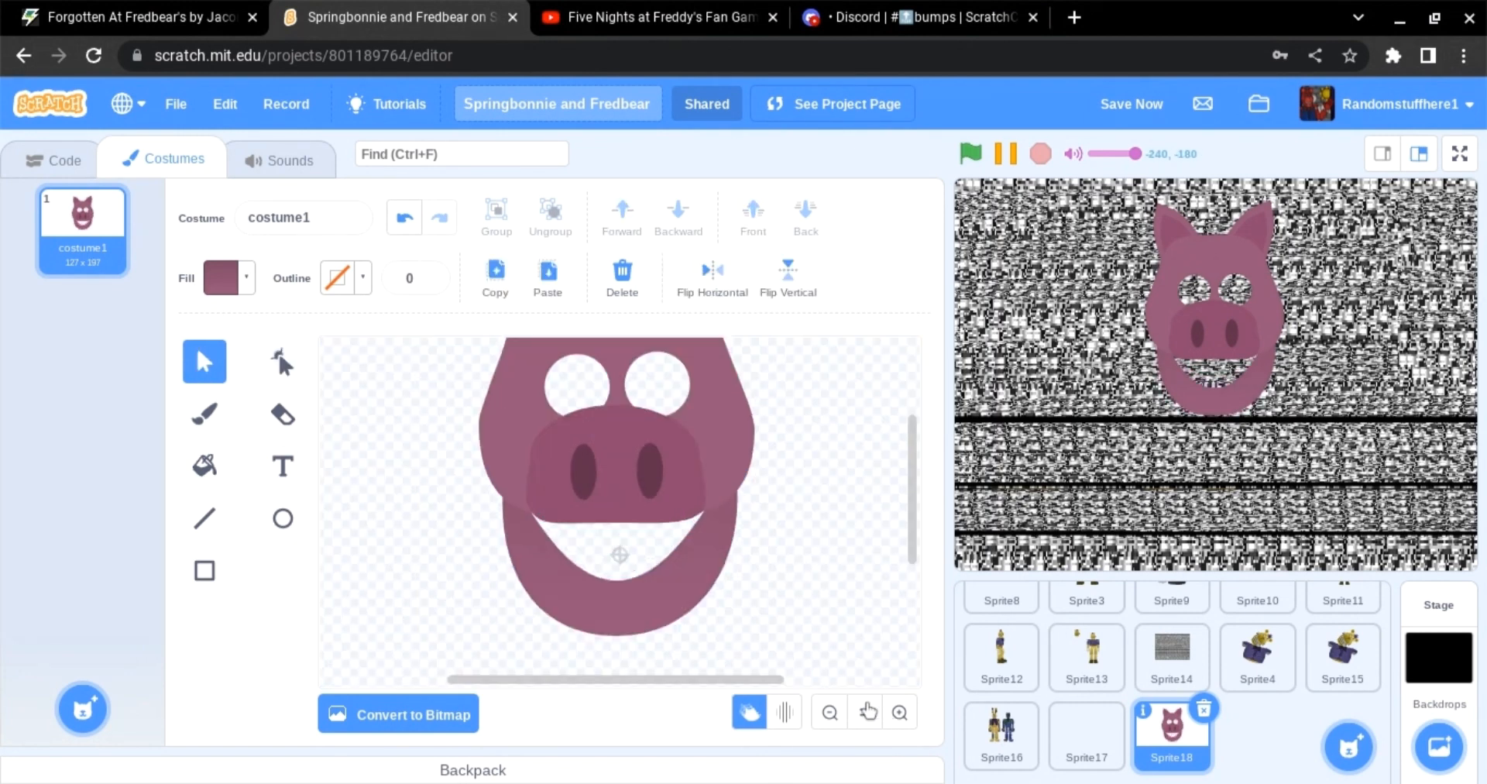
Step: Adjust the mouth's side and bottom points to widen and smooth the smile
{"action": "left_click", "coordinate": [283, 361]}
{"action": "left_click", "coordinate": [575, 569]}
{"action": "left_click", "coordinate": [617, 580]}
{"action": "left_click_drag", "start_coordinate": [545, 581], "coordinate": [523, 580]}
{"action": "left_click_drag", "start_coordinate": [691, 581], "coordinate": [713, 581]}
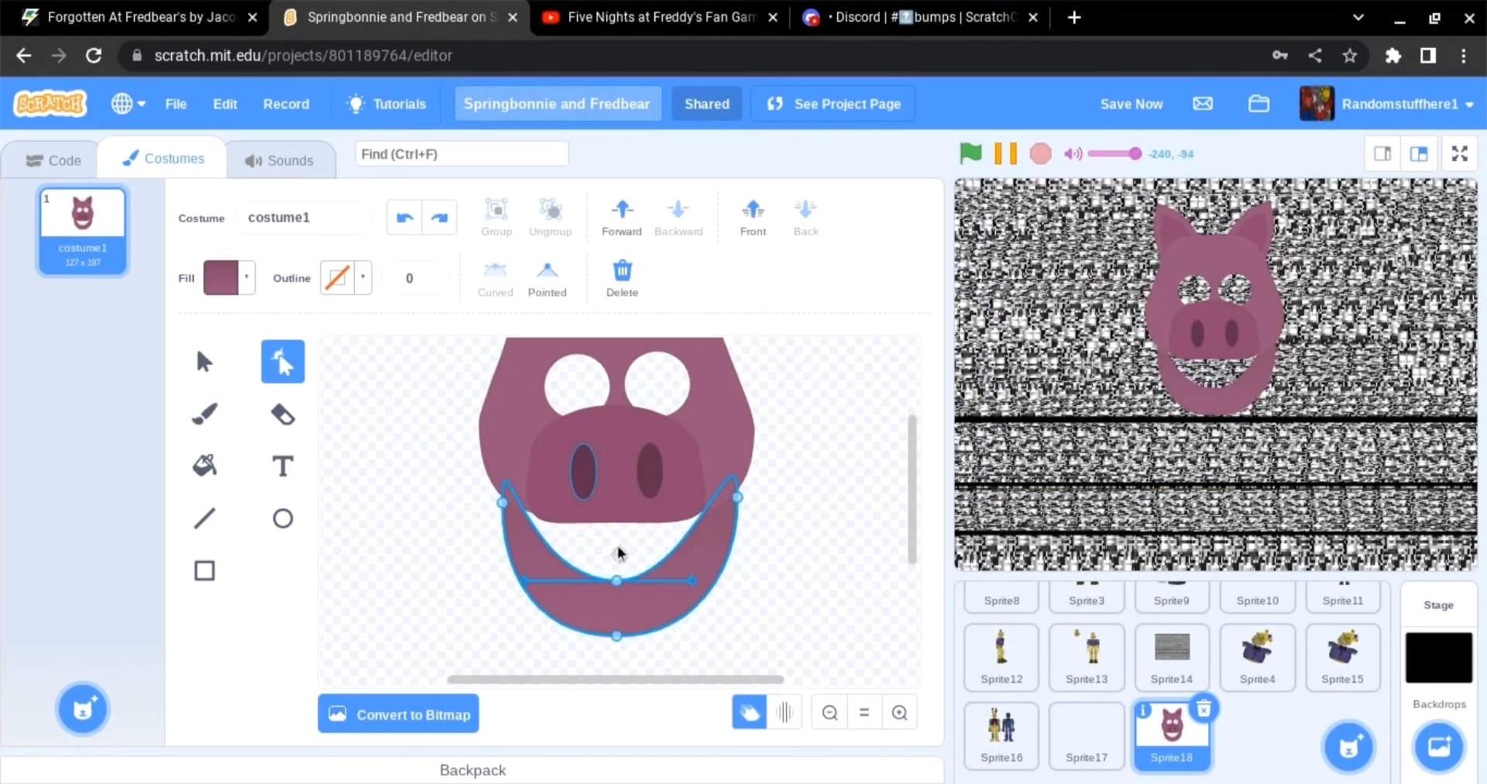
{"action": "left_click_drag", "start_coordinate": [617, 636], "coordinate": [616, 630]}
{"action": "left_click", "coordinate": [830, 713]}
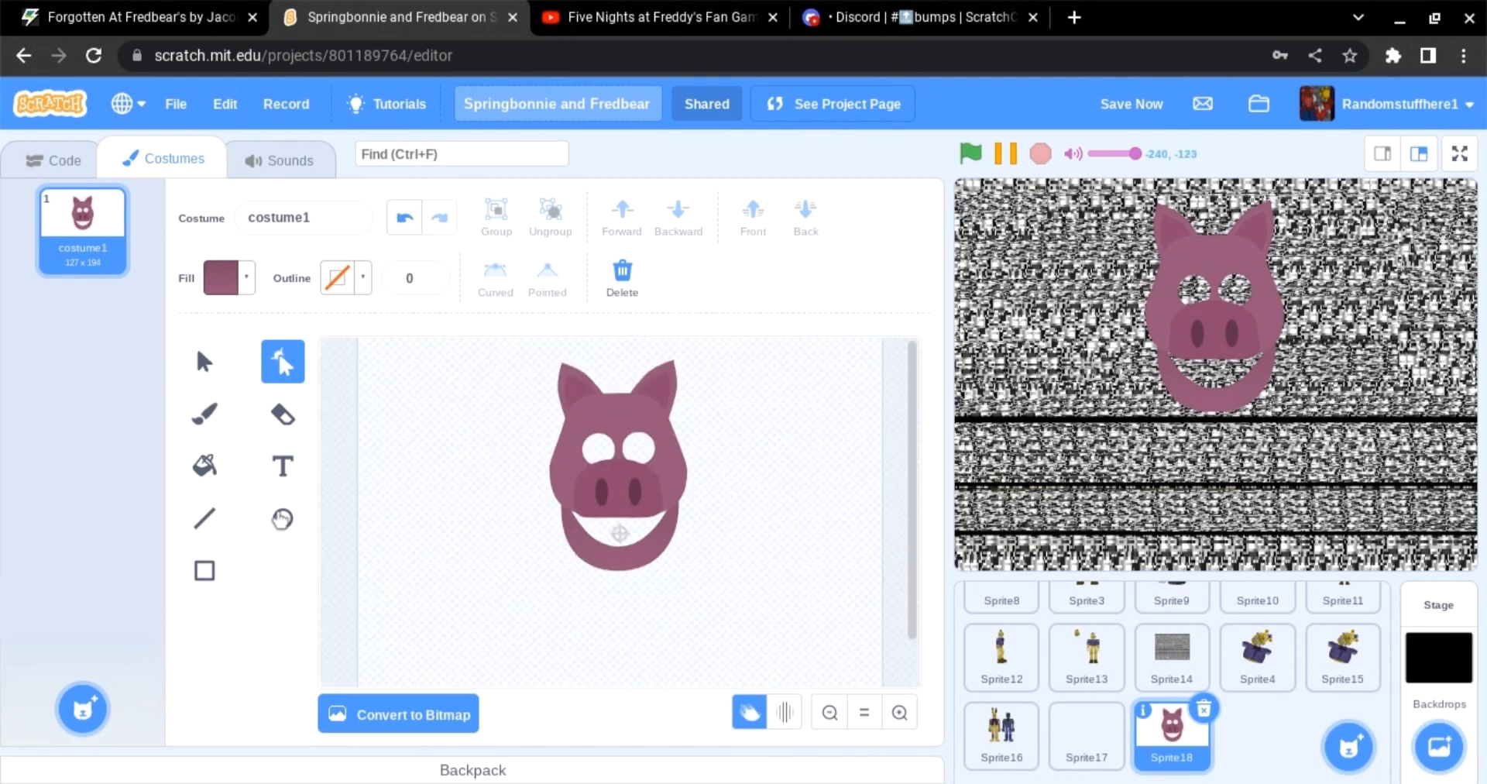
Step: Draw a dark #7e4966 ellipse inside the mouth, give it a solid fill and send it backward
{"action": "left_click", "coordinate": [283, 518]}
{"action": "left_click", "coordinate": [221, 277]}
{"action": "left_click", "coordinate": [277, 685]}
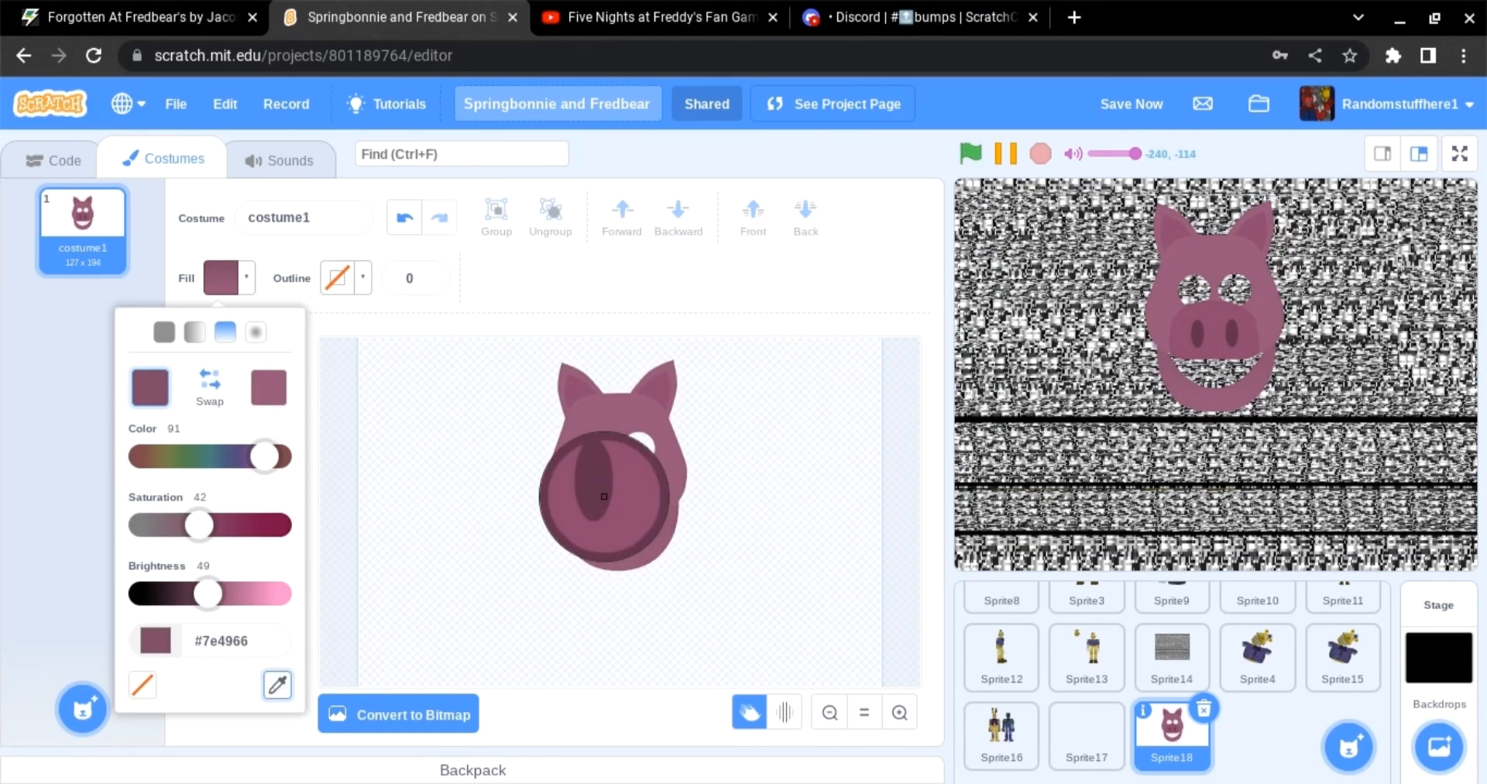
{"action": "left_click", "coordinate": [604, 495]}
{"action": "mouse_move", "coordinate": [570, 494]}
{"action": "left_mouse_down"}
{"action": "mouse_move", "coordinate": [605, 535]}
{"action": "mouse_move", "coordinate": [671, 556]}
{"action": "mouse_move", "coordinate": [618, 512]}
{"action": "mouse_move", "coordinate": [677, 553]}
{"action": "left_mouse_up"}
{"action": "left_click", "coordinate": [221, 278]}
{"action": "left_click", "coordinate": [165, 332]}
{"action": "left_click", "coordinate": [446, 479]}
{"action": "left_click", "coordinate": [205, 362]}
{"action": "left_click", "coordinate": [805, 217]}
{"action": "left_click", "coordinate": [772, 497]}
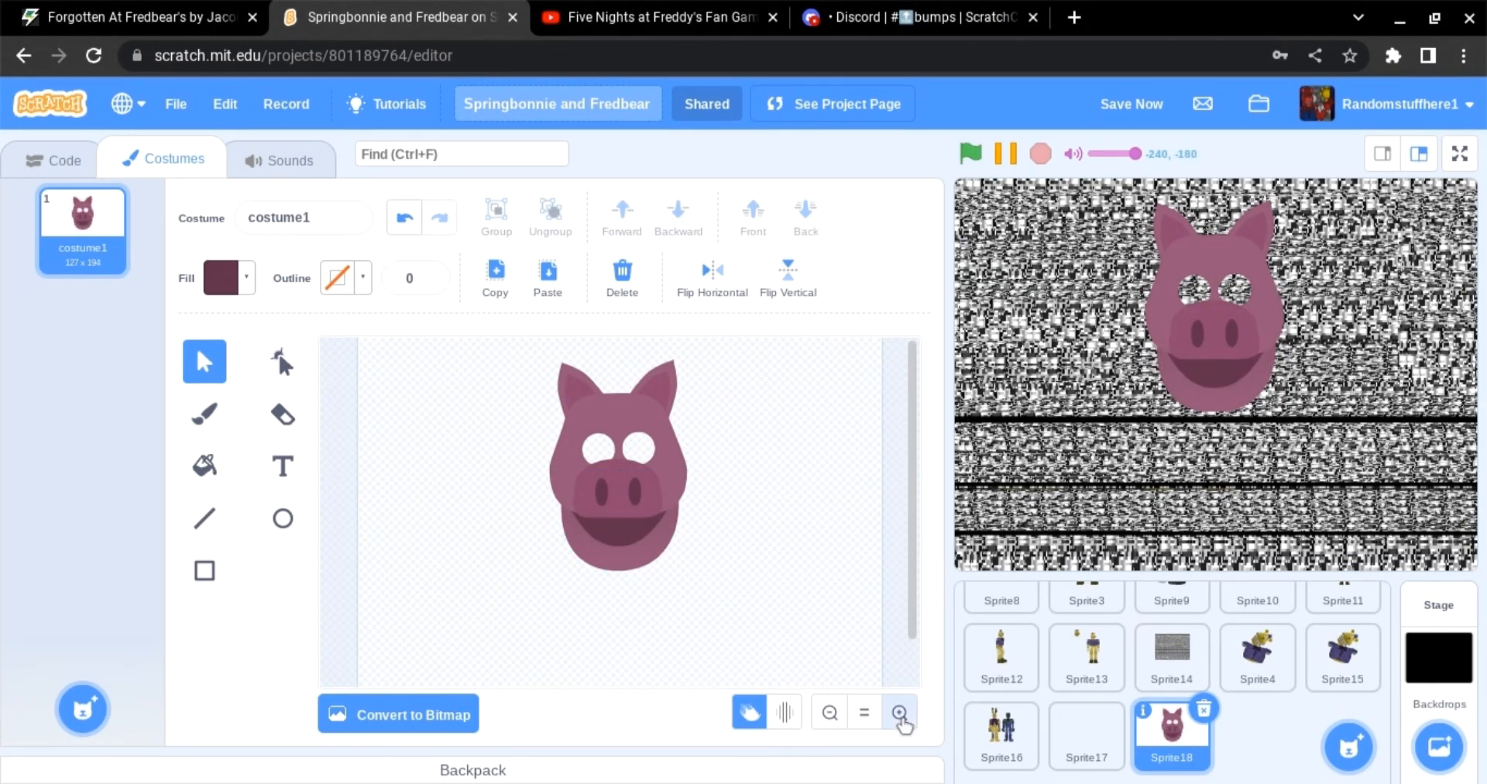
Step: Draw a rectangle across the tops of the eye holes and send it back to flatten them like eyelids
{"action": "left_click", "coordinate": [900, 713]}
{"action": "left_click", "coordinate": [283, 518]}
{"action": "left_click", "coordinate": [221, 277]}
{"action": "left_click_drag", "start_coordinate": [190, 534], "coordinate": [212, 536]}
{"action": "left_click", "coordinate": [340, 527]}
{"action": "left_click", "coordinate": [204, 570]}
{"action": "left_click_drag", "start_coordinate": [532, 474], "coordinate": [702, 515]}
{"action": "left_click", "coordinate": [806, 217]}
{"action": "left_click", "coordinate": [850, 459]}
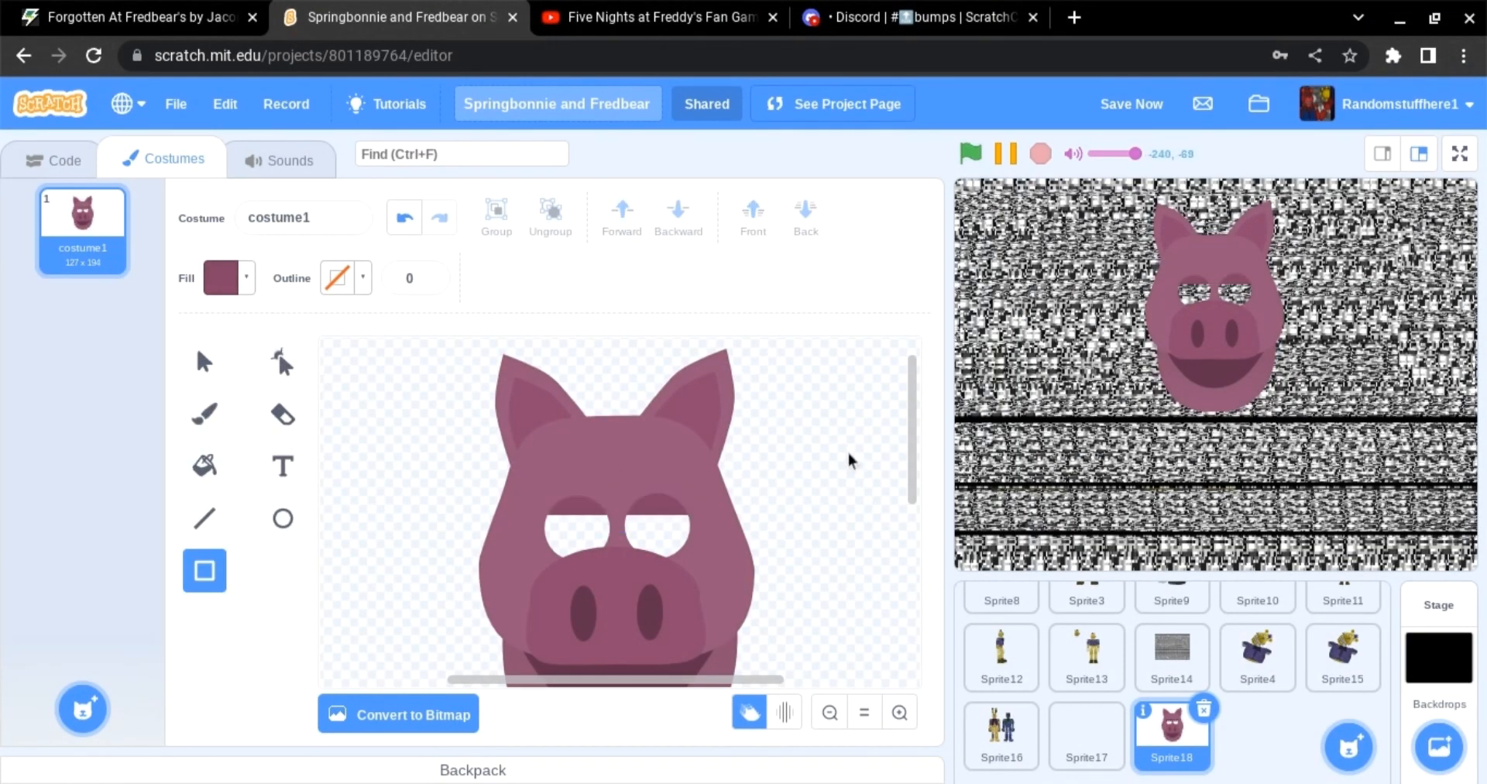
Step: Draw a circle beside the head and erase a hole in its centre
{"action": "left_click", "coordinate": [283, 518]}
{"action": "left_click_drag", "start_coordinate": [398, 467], "coordinate": [478, 546]}
{"action": "left_click", "coordinate": [221, 277]}
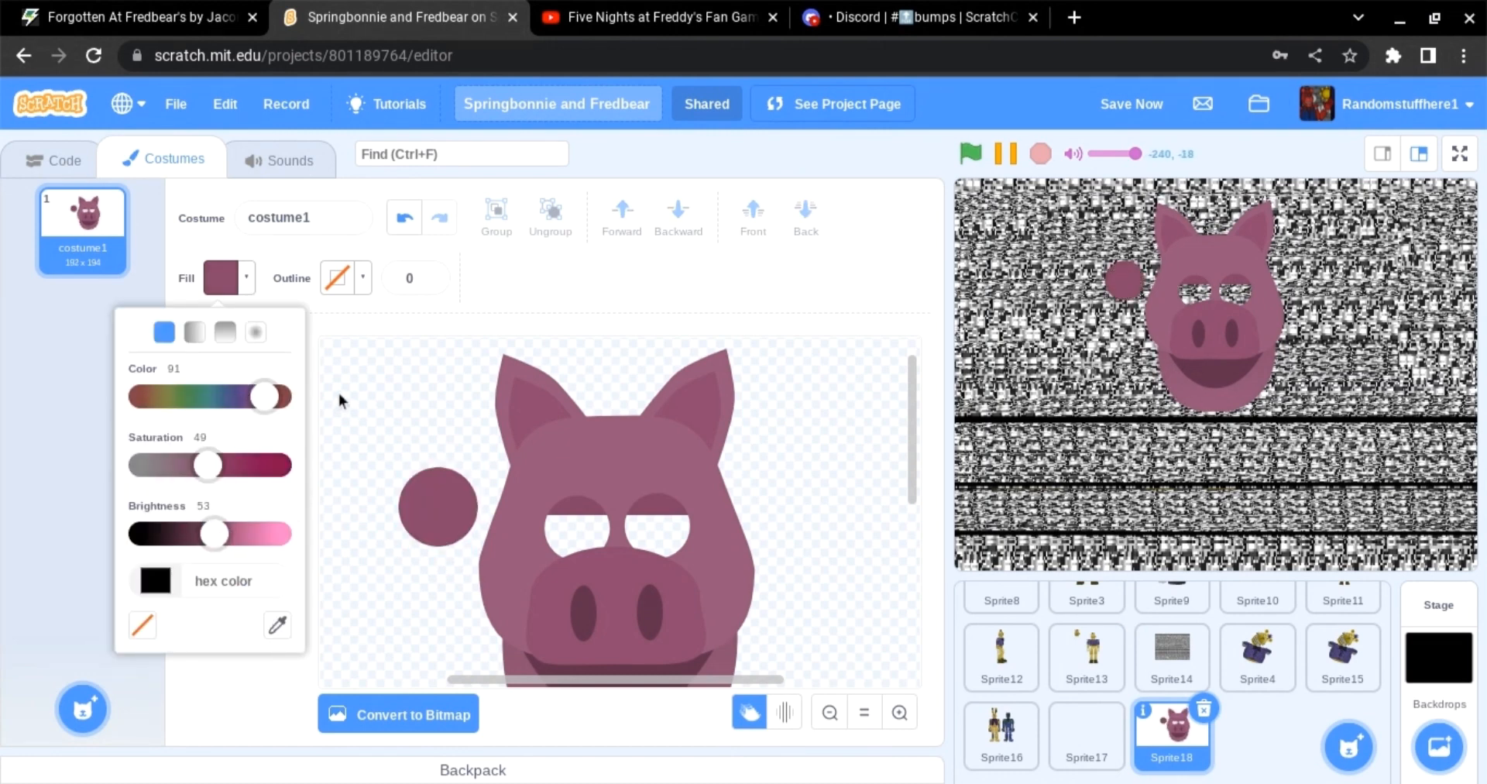
{"action": "left_click", "coordinate": [338, 401]}
{"action": "left_click", "coordinate": [283, 361]}
{"action": "left_click", "coordinate": [283, 414]}
{"action": "left_click", "coordinate": [438, 506]}
{"action": "left_click", "coordinate": [283, 361]}
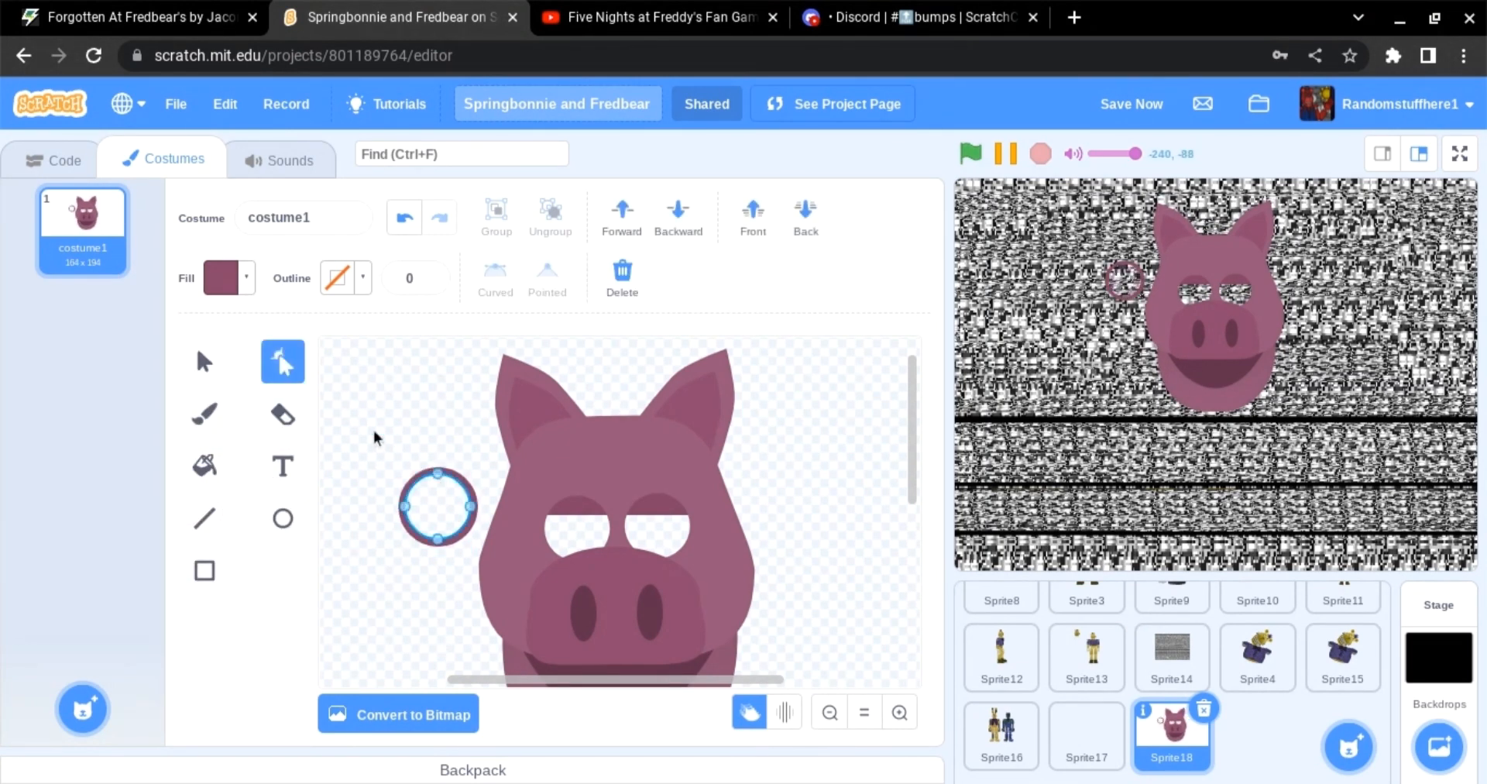
{"action": "left_click", "coordinate": [221, 277]}
{"action": "left_click", "coordinate": [388, 412]}
Step: Copy and paste selected shapes and try positioning them around the eyes
{"action": "left_click", "coordinate": [204, 361]}
{"action": "left_click_drag", "start_coordinate": [476, 500], "coordinate": [693, 527]}
{"action": "key", "text": "ctrl+c"}
{"action": "key", "text": "ctrl+v"}
{"action": "left_click", "coordinate": [424, 479]}
{"action": "left_click", "coordinate": [813, 531]}
{"action": "left_click", "coordinate": [666, 592]}
{"action": "left_click", "coordinate": [650, 608], "text": "shift"}
{"action": "left_click", "coordinate": [884, 443]}
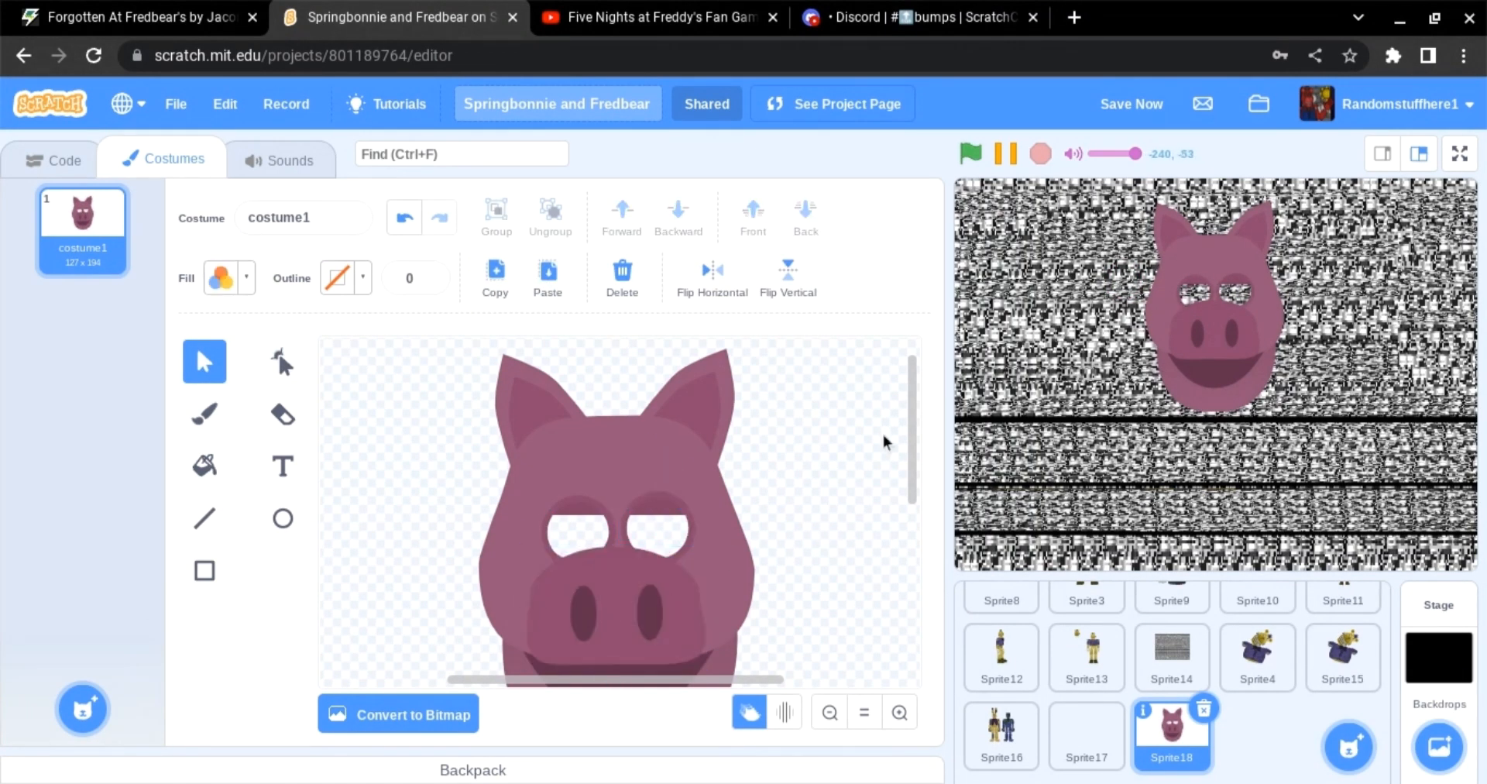
Step: Draw a circle beside the head with a white-to-grey radial gradient as an eyeball
{"action": "left_click", "coordinate": [832, 709]}
{"action": "left_click", "coordinate": [900, 712]}
{"action": "left_click", "coordinate": [283, 518]}
{"action": "left_click", "coordinate": [223, 278]}
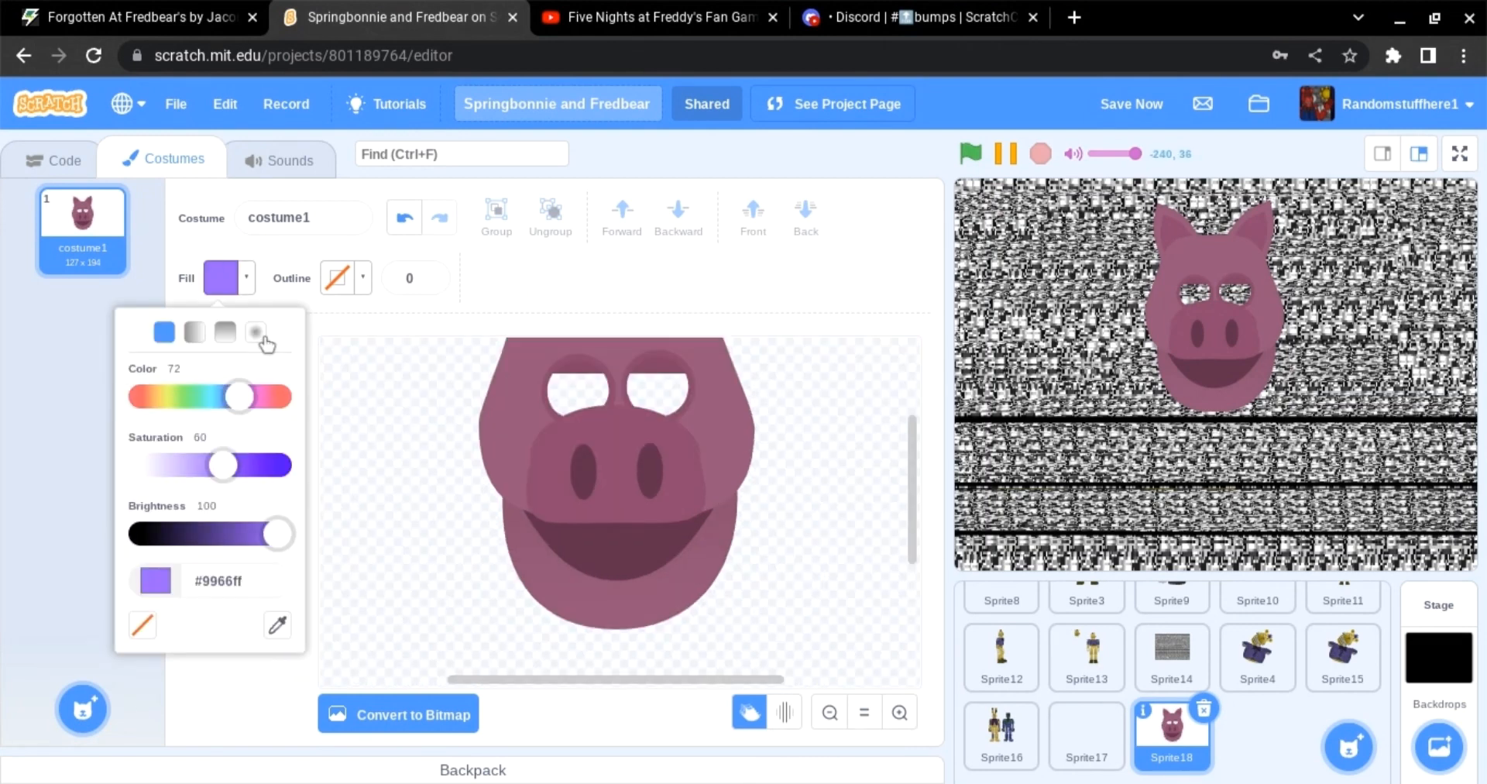
{"action": "left_click", "coordinate": [263, 333]}
{"action": "left_click", "coordinate": [276, 388]}
{"action": "left_click_drag", "start_coordinate": [231, 525], "coordinate": [138, 525]}
{"action": "left_click", "coordinate": [158, 388]}
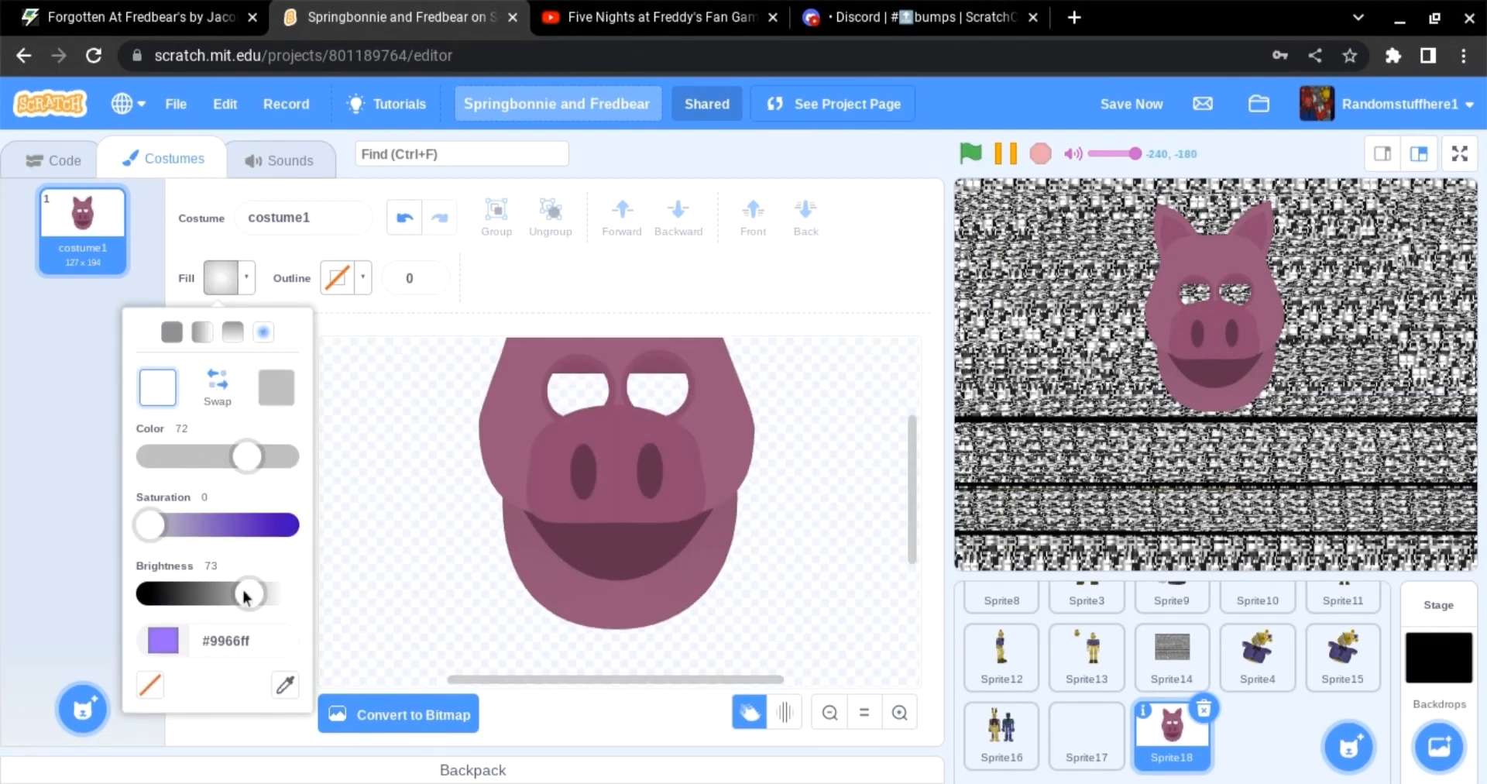
{"action": "left_click_drag", "start_coordinate": [244, 604], "coordinate": [254, 603]}
{"action": "mouse_move", "coordinate": [400, 479]}
{"action": "left_mouse_down"}
{"action": "mouse_move", "coordinate": [504, 581]}
{"action": "mouse_move", "coordinate": [492, 573]}
{"action": "left_mouse_up"}
Step: Duplicate the eyeball, recolour the copy with a black-to-#bbbbbb radial gradient and shrink it into a pupil
{"action": "left_click", "coordinate": [203, 358]}
{"action": "key", "text": "ctrl+c"}
{"action": "key", "text": "ctrl+v"}
{"action": "left_click", "coordinate": [223, 278]}
{"action": "left_click_drag", "start_coordinate": [254, 597], "coordinate": [53, 605]}
{"action": "left_click", "coordinate": [270, 385]}
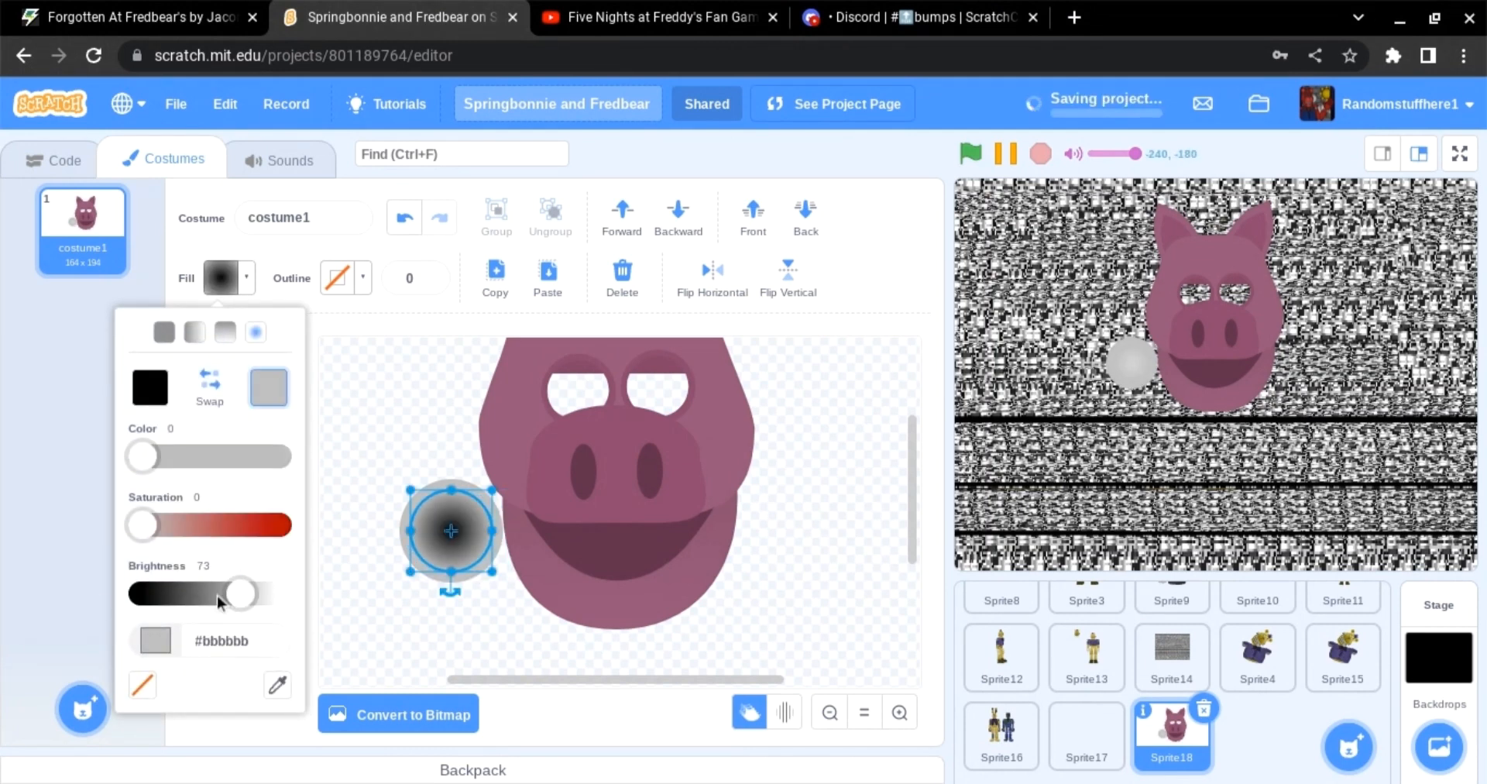
{"action": "left_click_drag", "start_coordinate": [240, 597], "coordinate": [190, 596]}
{"action": "left_click", "coordinate": [210, 386]}
{"action": "left_click", "coordinate": [438, 392]}
{"action": "left_click_drag", "start_coordinate": [439, 547], "coordinate": [486, 565]}
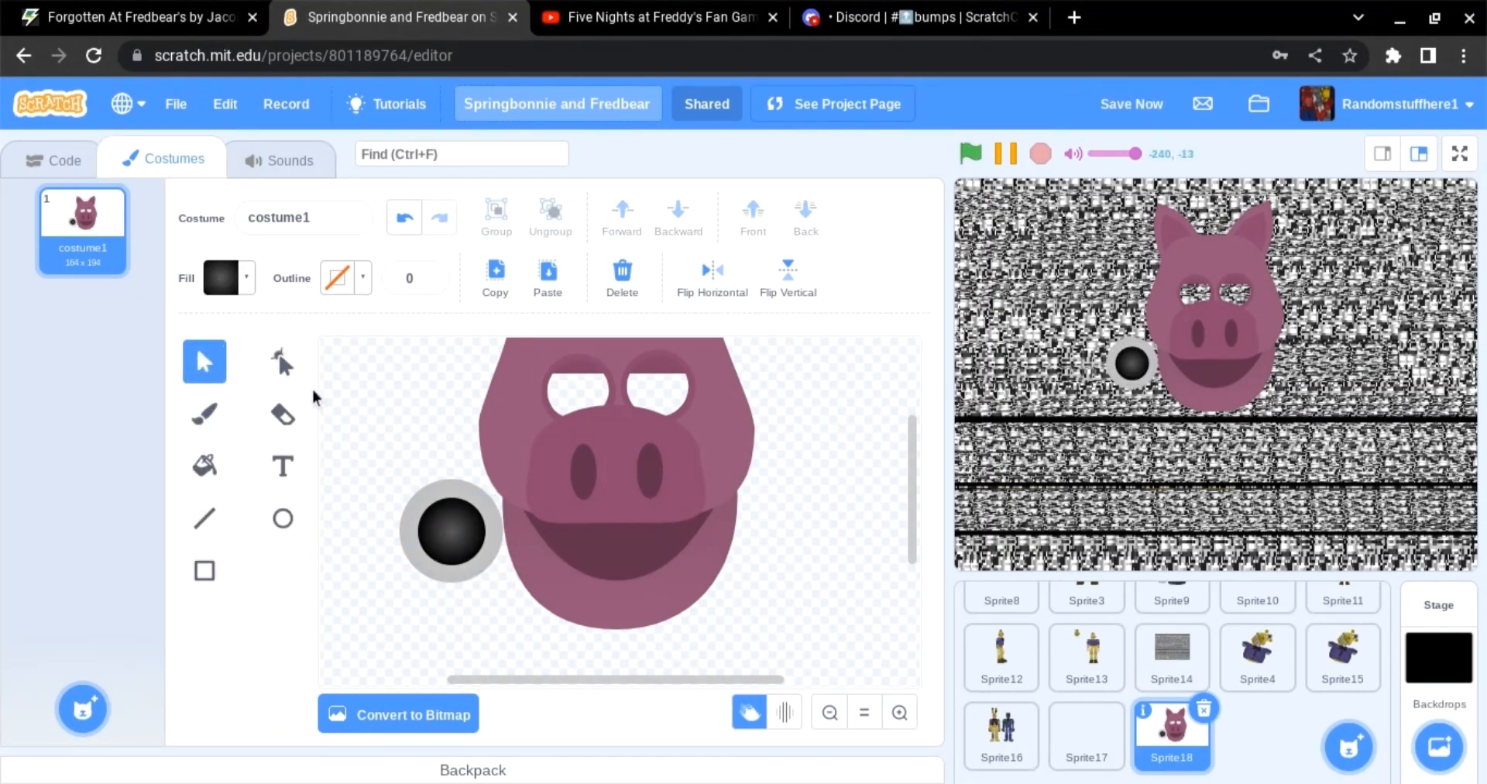
Step: Move the eyeball and pupil into the left eye hole, send them behind the head and group them
{"action": "left_click_drag", "start_coordinate": [322, 397], "coordinate": [466, 535]}
{"action": "left_click_drag", "start_coordinate": [465, 534], "coordinate": [601, 385]}
{"action": "scroll", "coordinate": [601, 385], "scroll_direction": "up", "scroll_amount": 1}
{"action": "left_click_drag", "start_coordinate": [638, 429], "coordinate": [583, 487]}
{"action": "left_click", "coordinate": [802, 218]}
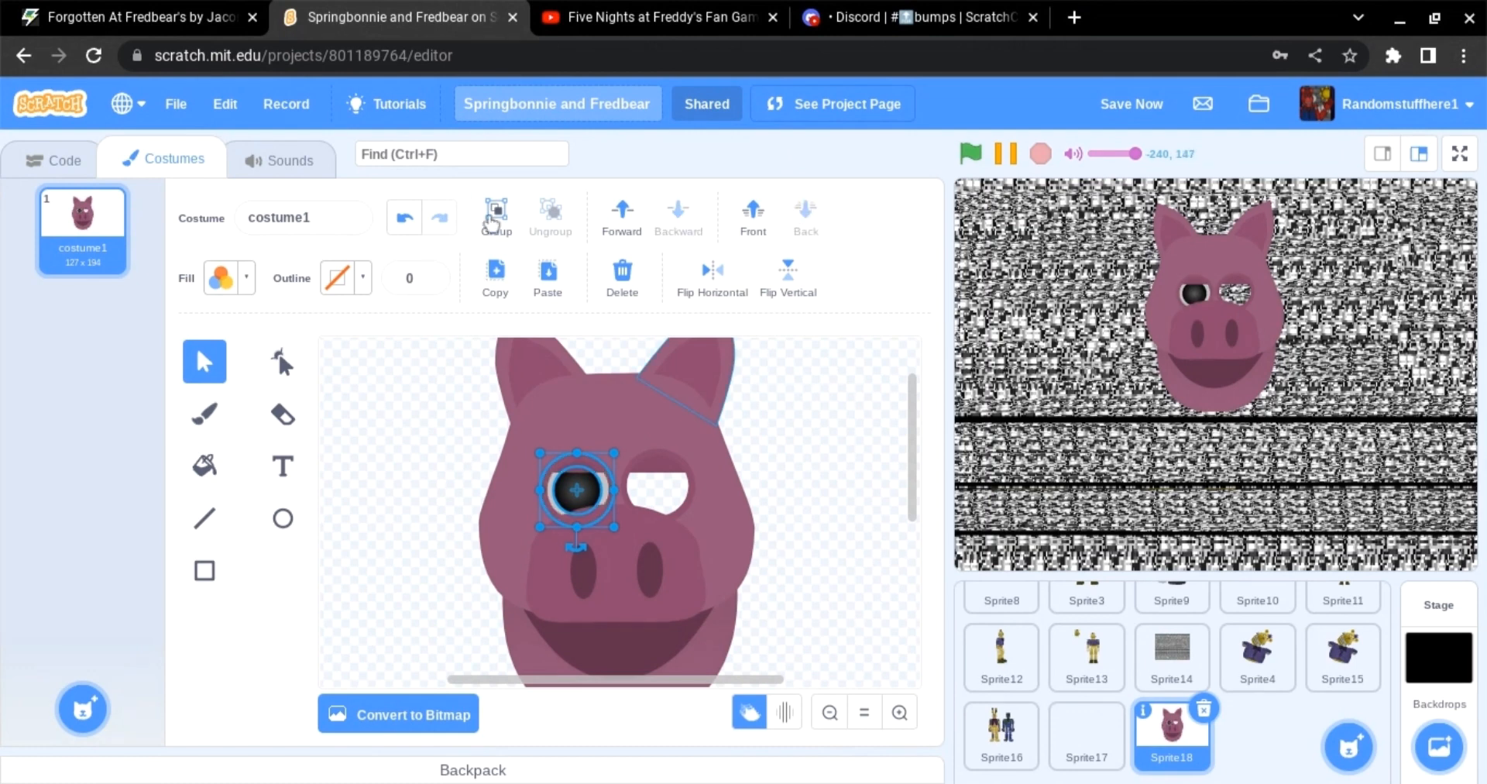
{"action": "left_click", "coordinate": [493, 217]}
{"action": "left_click", "coordinate": [406, 219]}
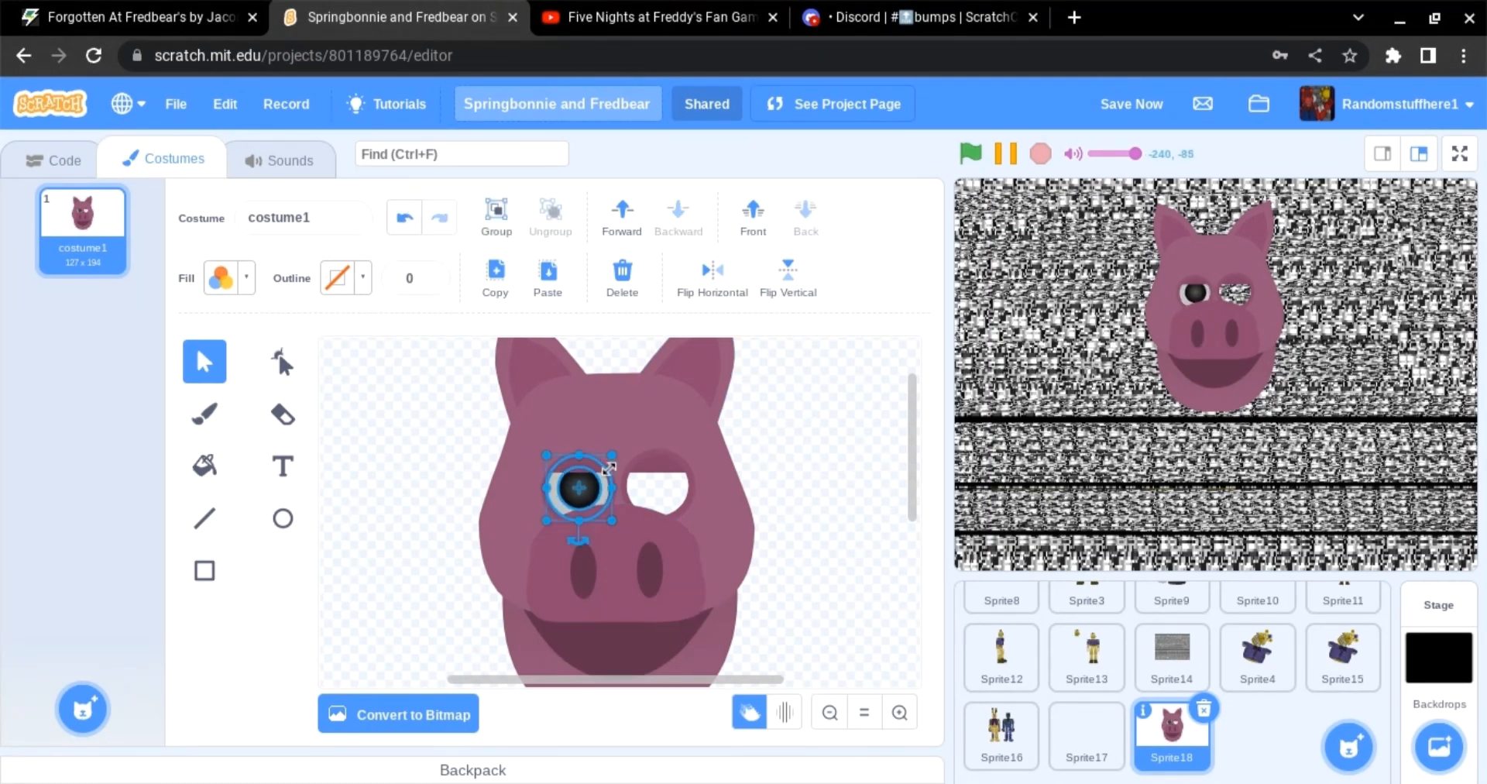
{"action": "left_click", "coordinate": [464, 461]}
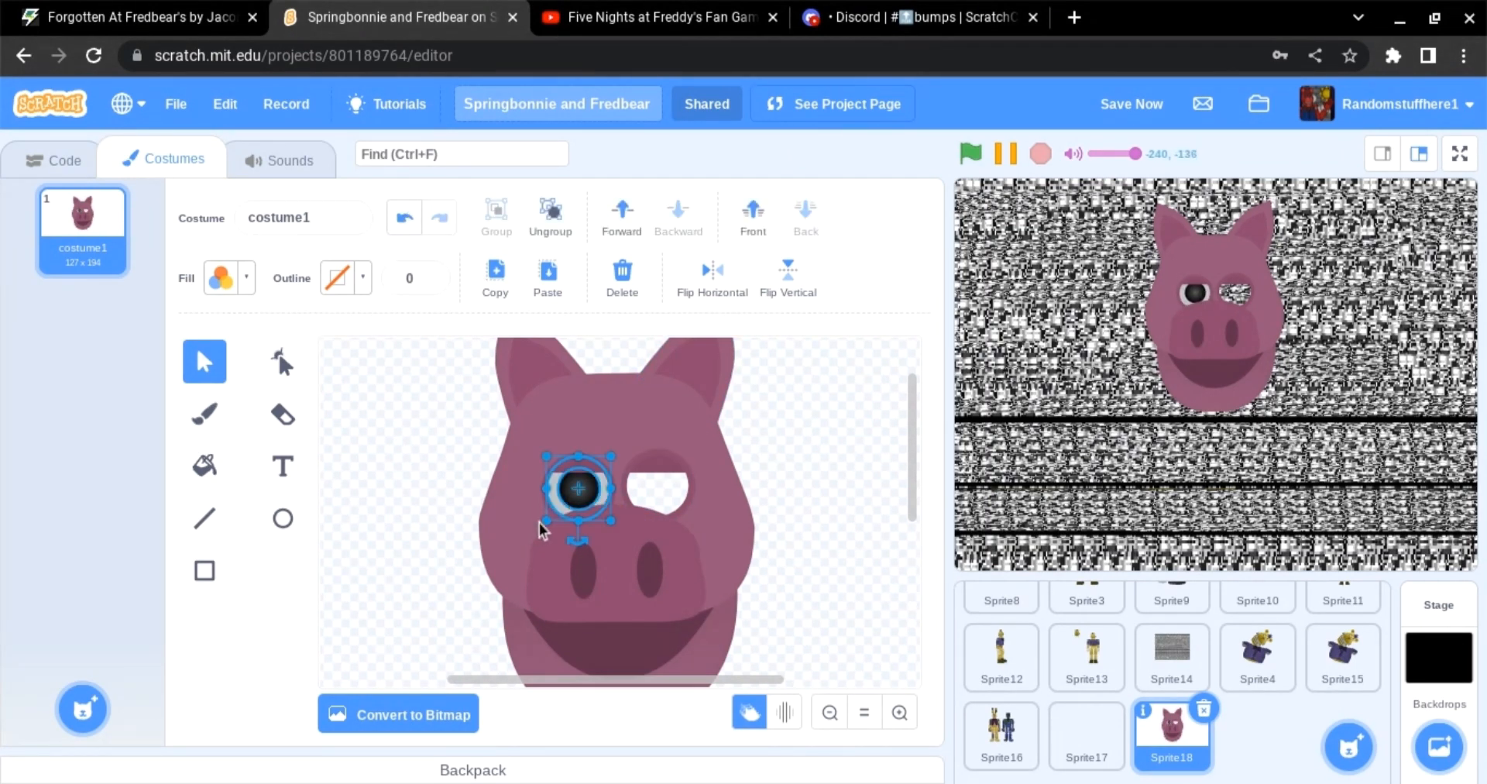
Step: Copy and paste the grouped eye and place the duplicate in the right eye hole
{"action": "left_click", "coordinate": [496, 278]}
{"action": "left_click", "coordinate": [547, 277]}
{"action": "mouse_move", "coordinate": [585, 498]}
{"action": "left_mouse_down"}
{"action": "mouse_move", "coordinate": [656, 486]}
{"action": "mouse_move", "coordinate": [579, 494]}
{"action": "left_mouse_up"}
{"action": "left_click", "coordinate": [804, 218]}
{"action": "left_click", "coordinate": [843, 407]}
{"action": "left_click", "coordinate": [783, 480]}
{"action": "left_click", "coordinate": [465, 488]}
{"action": "left_click", "coordinate": [646, 496]}
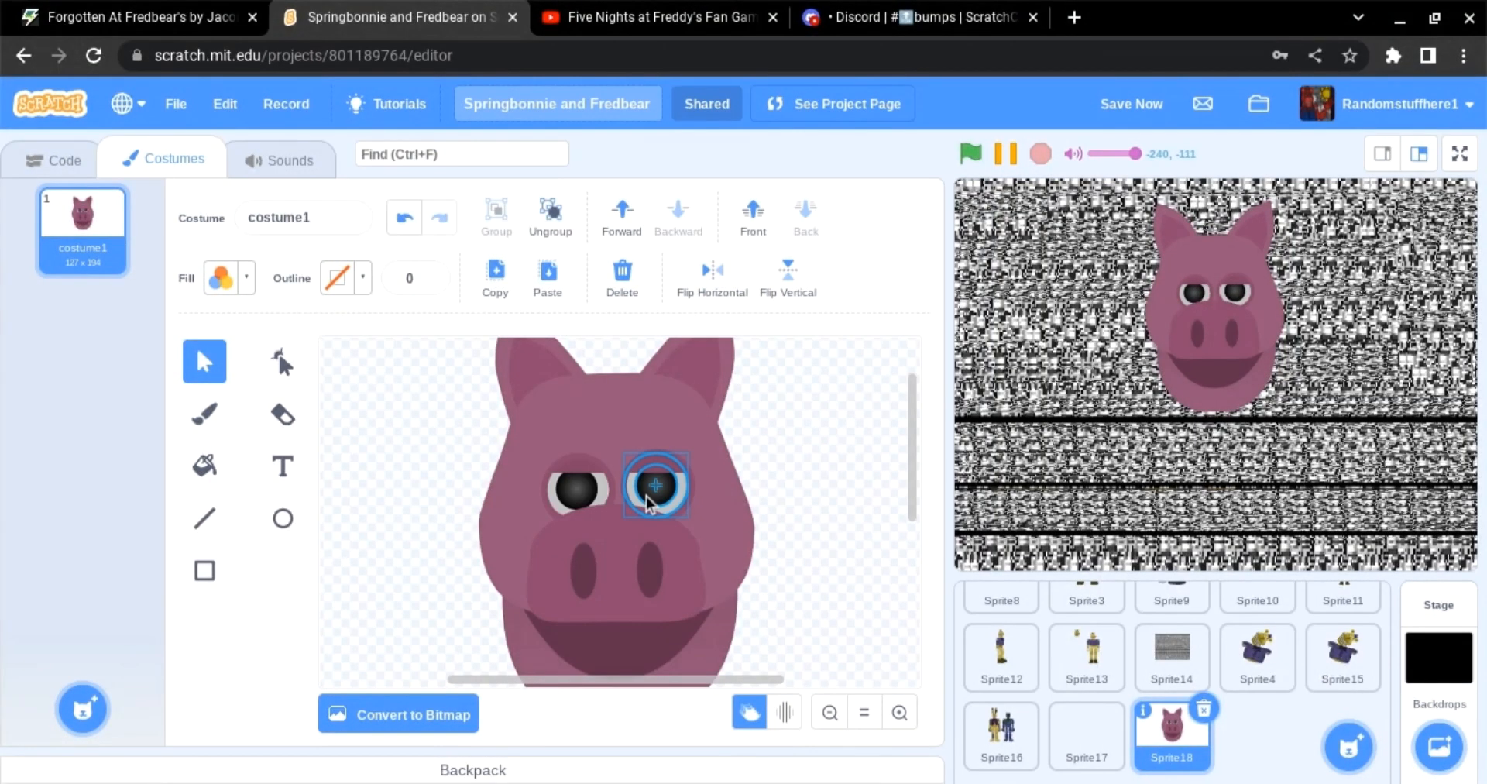
{"action": "left_click", "coordinate": [831, 712]}
{"action": "double_click", "coordinate": [898, 711]}
{"action": "left_click", "coordinate": [570, 380]}
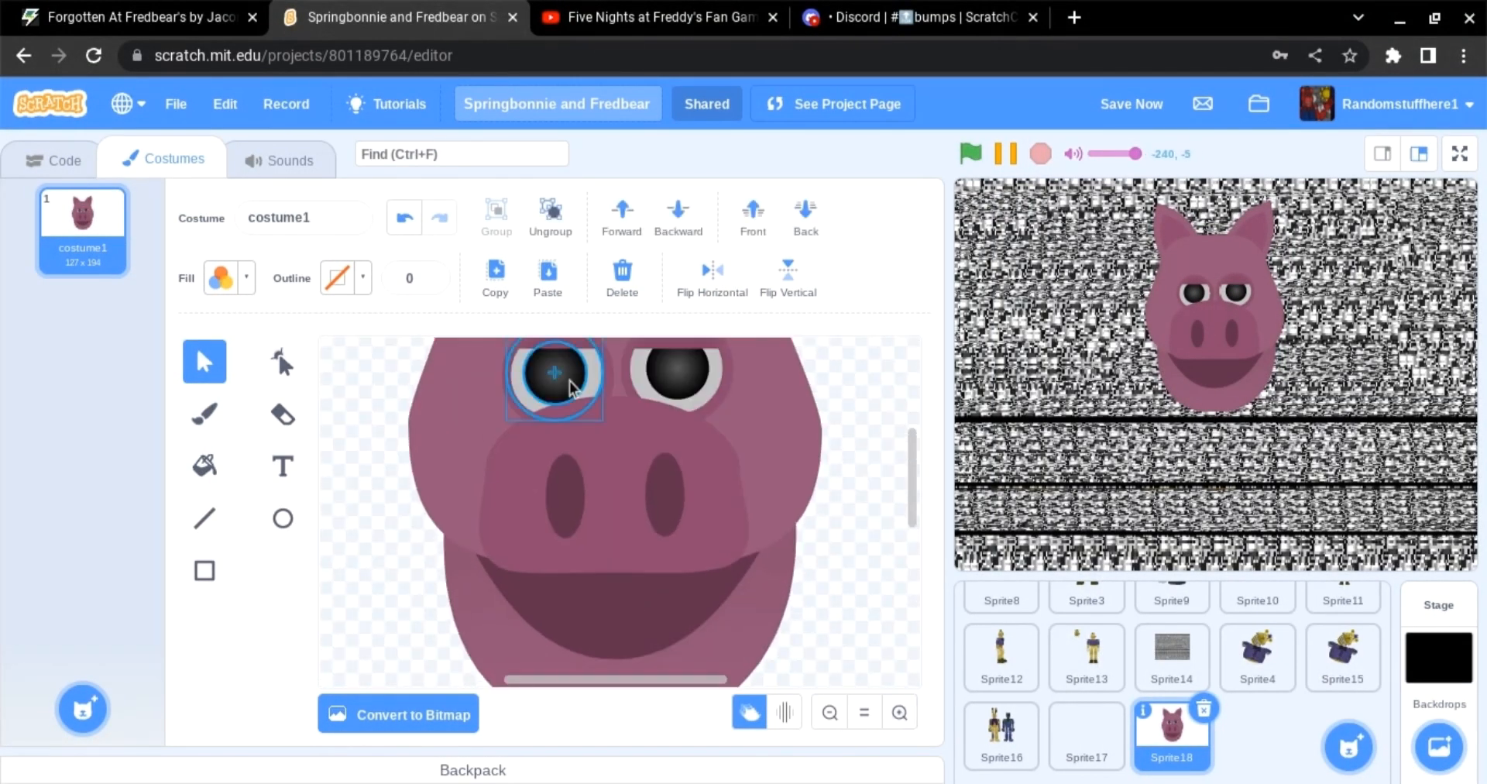
{"action": "left_click", "coordinate": [778, 535]}
{"action": "key", "text": "BackSpace"}
{"action": "left_click", "coordinate": [406, 218]}
{"action": "left_click", "coordinate": [822, 671]}
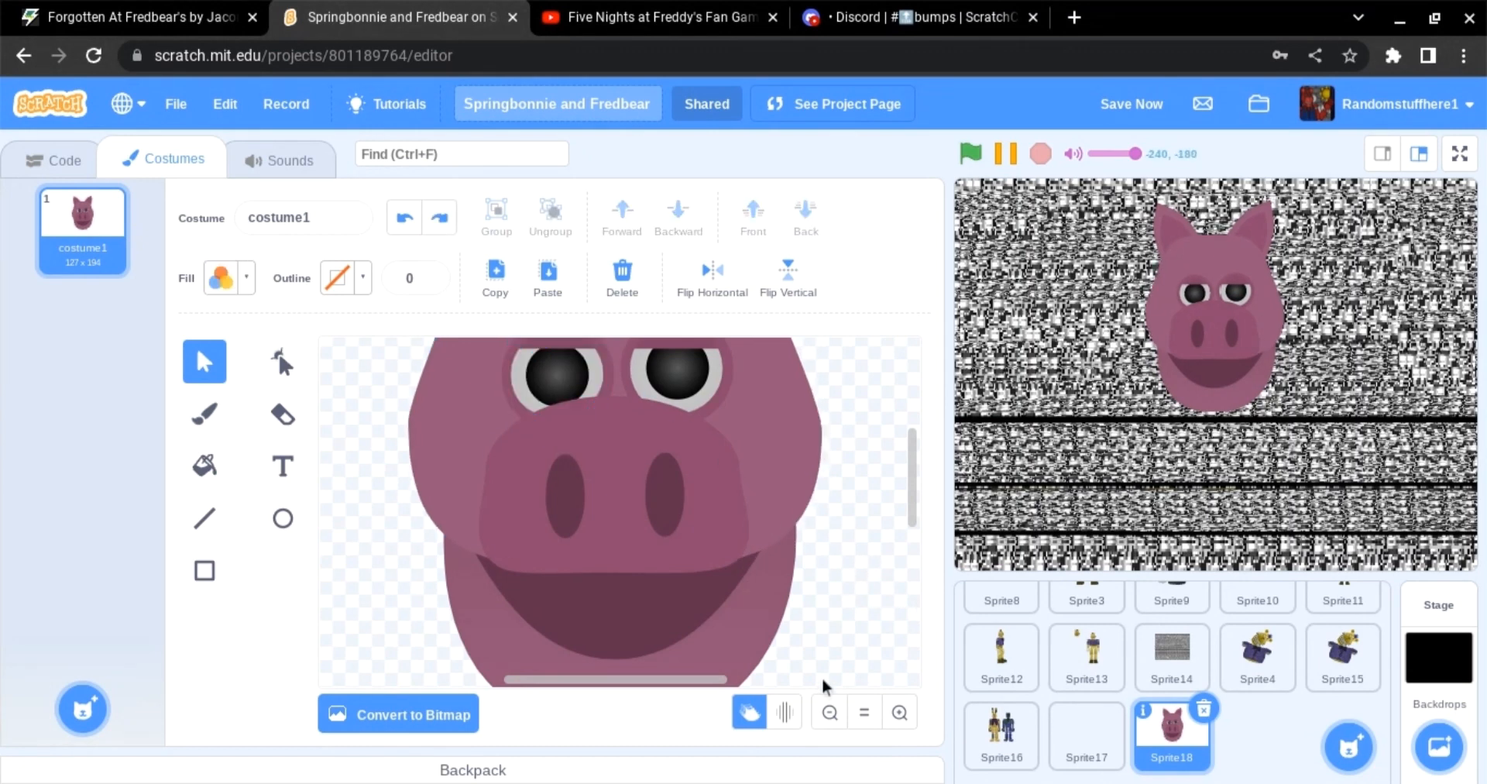
Step: Draw an ellipse beside the head and give it a grey vertical gradient fill
{"action": "left_click", "coordinate": [829, 712]}
{"action": "left_click", "coordinate": [295, 516]}
{"action": "left_click", "coordinate": [224, 283]}
{"action": "left_click_drag", "start_coordinate": [224, 464], "coordinate": [20, 489]}
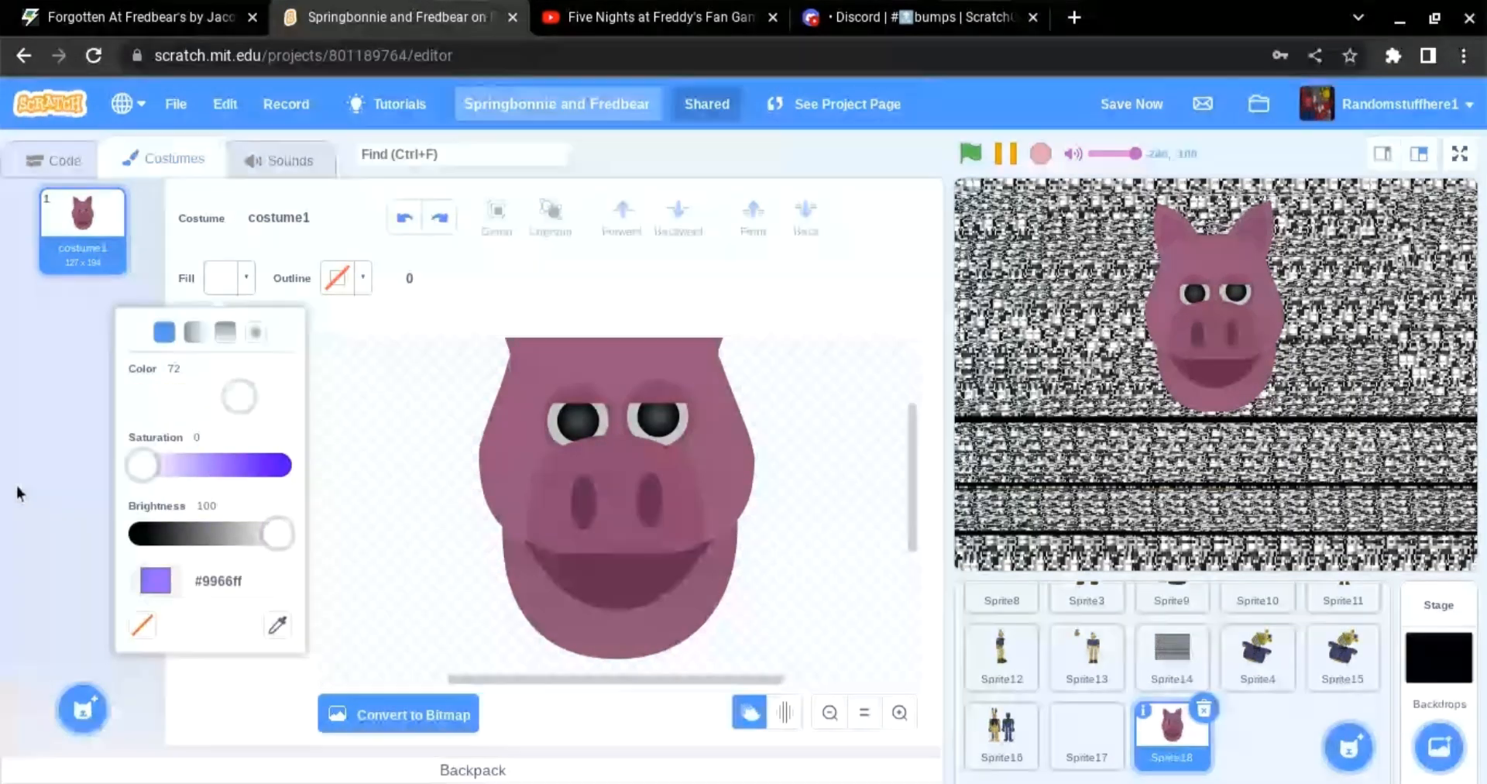
{"action": "left_click", "coordinate": [212, 532]}
{"action": "left_click", "coordinate": [223, 327]}
{"action": "left_click", "coordinate": [552, 581]}
{"action": "left_click", "coordinate": [235, 290]}
{"action": "left_click", "coordinate": [210, 386]}
{"action": "left_click", "coordinate": [411, 510]}
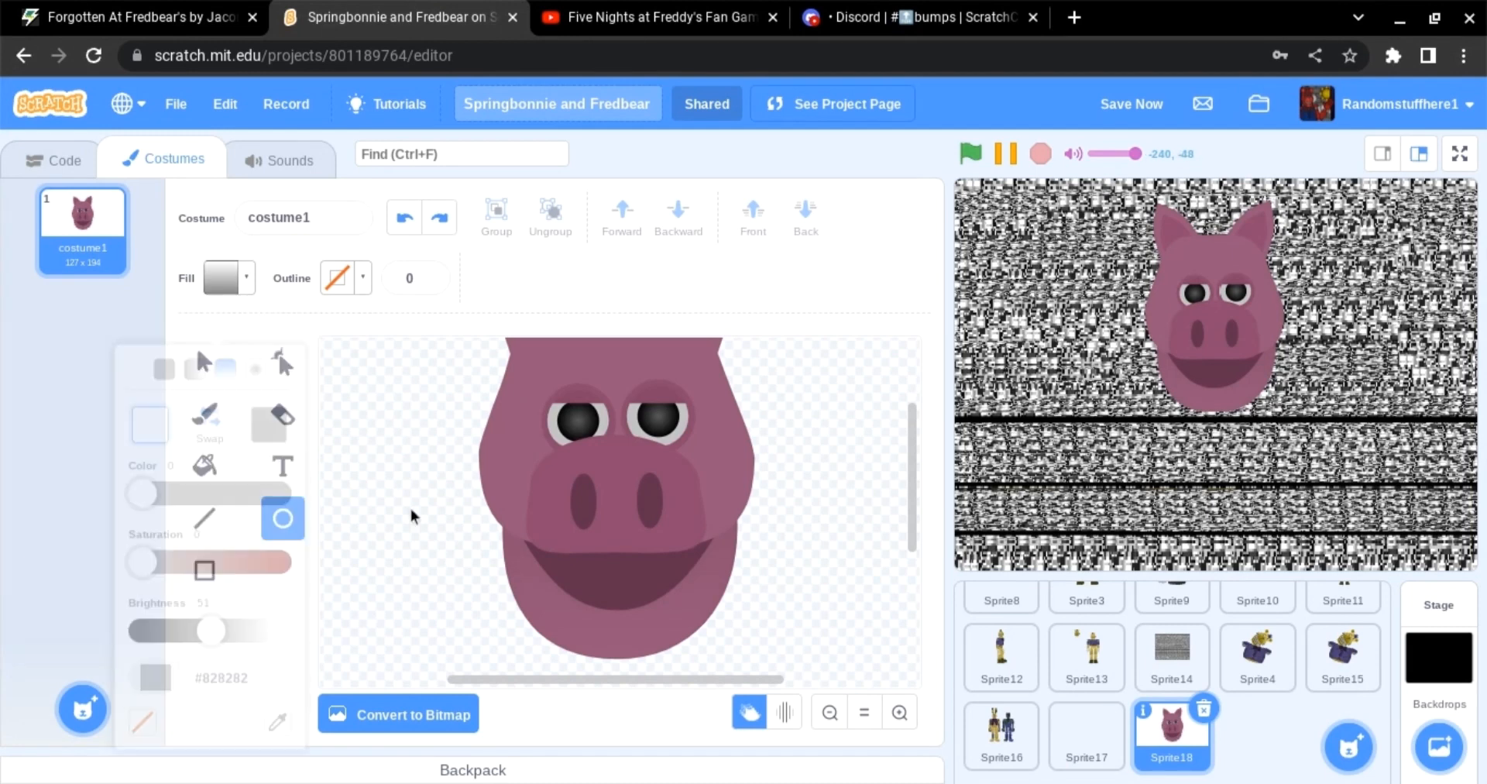
{"action": "left_click_drag", "start_coordinate": [399, 427], "coordinate": [442, 588]}
{"action": "left_click", "coordinate": [234, 284]}
{"action": "left_click_drag", "start_coordinate": [275, 591], "coordinate": [261, 590]}
{"action": "left_click", "coordinate": [269, 387]}
{"action": "left_click", "coordinate": [232, 593]}
{"action": "left_click", "coordinate": [360, 542]}
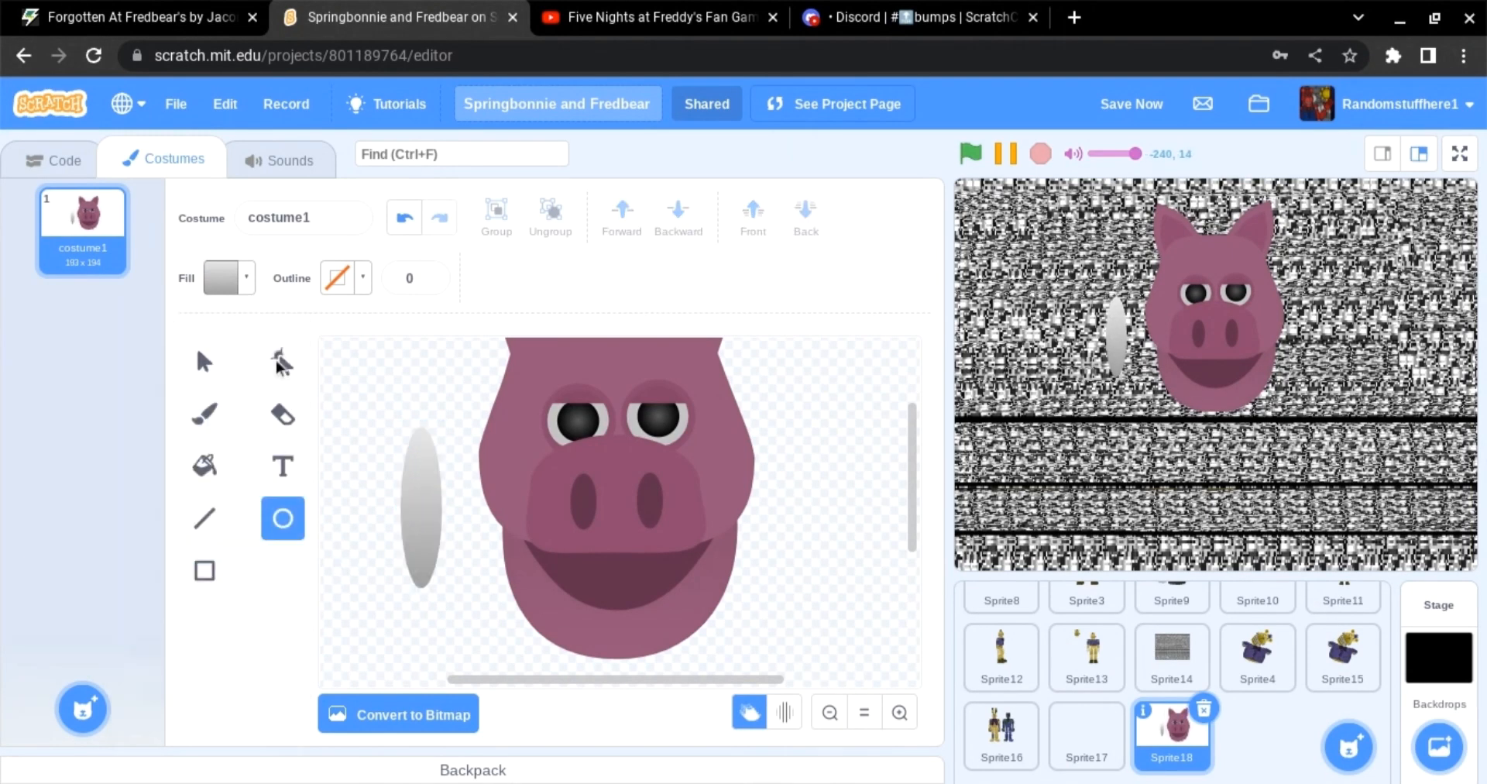
Step: Reshape the grey ellipse into a short, rounded tooth shape
{"action": "left_click", "coordinate": [282, 362]}
{"action": "left_click", "coordinate": [424, 569]}
{"action": "left_click_drag", "start_coordinate": [426, 542], "coordinate": [426, 546]}
{"action": "left_click", "coordinate": [392, 439]}
{"action": "left_click", "coordinate": [204, 361]}
{"action": "left_click", "coordinate": [406, 491]}
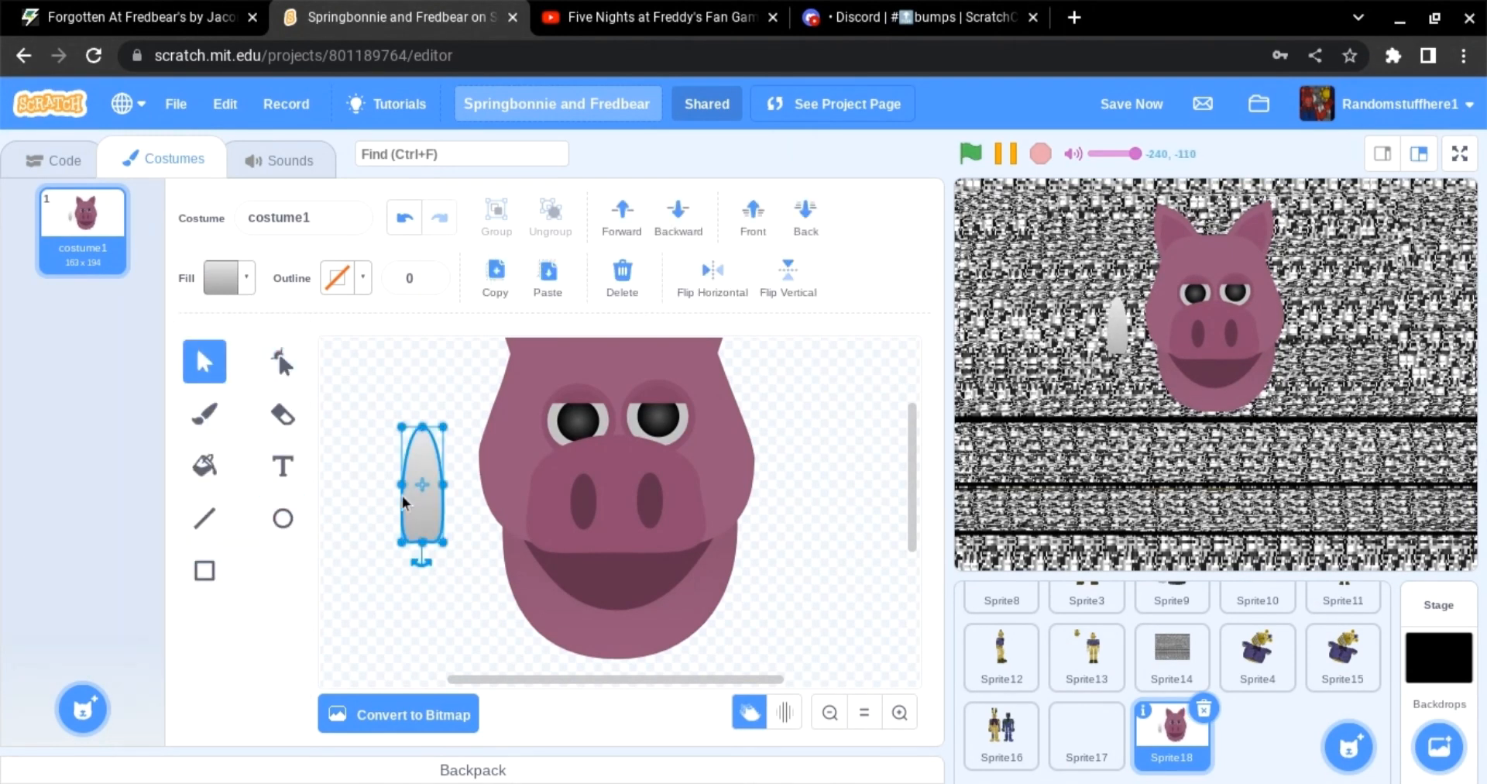
{"action": "mouse_move", "coordinate": [402, 484]}
{"action": "left_mouse_down"}
{"action": "mouse_move", "coordinate": [373, 483]}
{"action": "mouse_move", "coordinate": [410, 464]}
{"action": "left_mouse_up"}
{"action": "left_click", "coordinate": [282, 361]}
{"action": "left_click", "coordinate": [203, 364]}
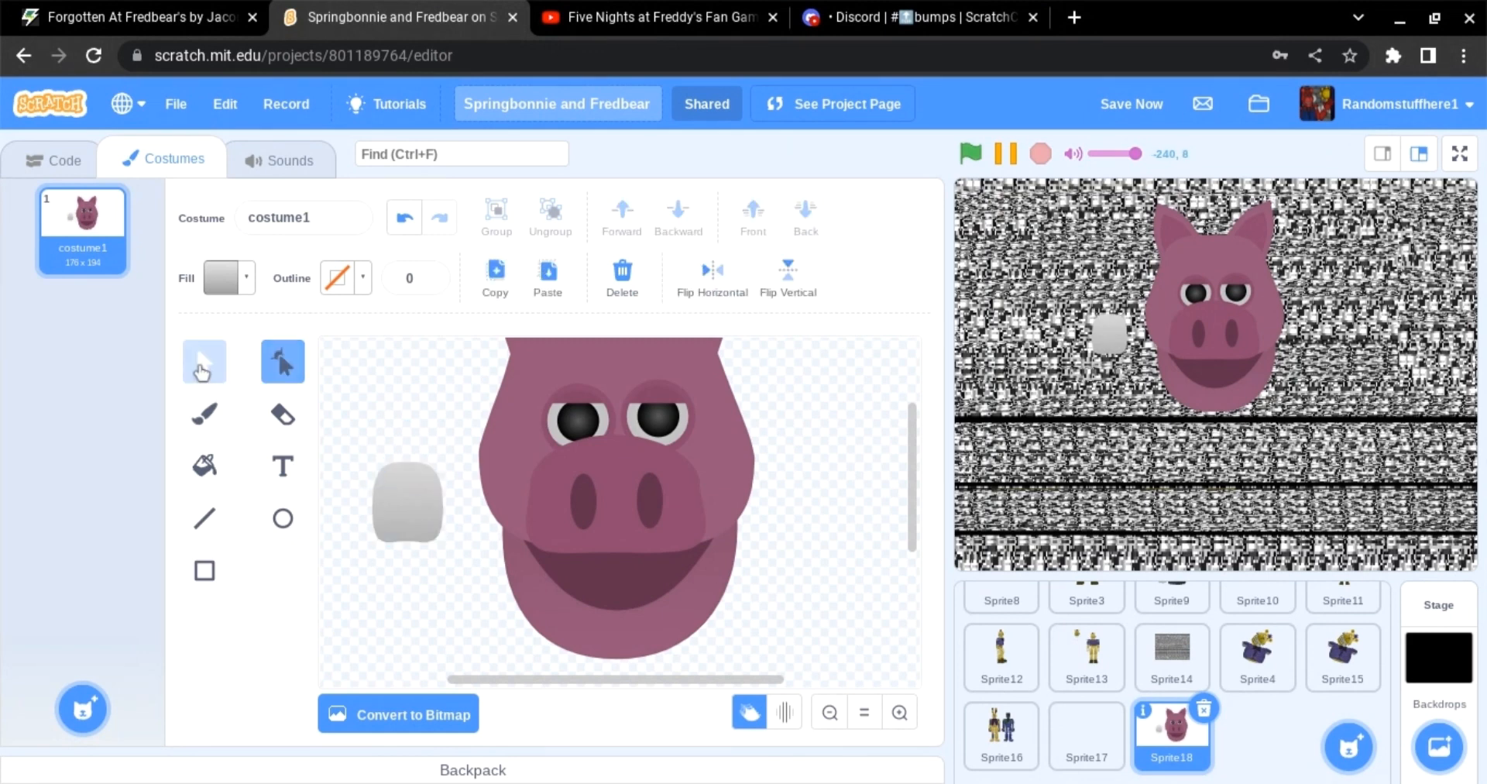
Step: Move the tooth into the mouth and shrink it to tooth size
{"action": "left_click", "coordinate": [900, 712]}
{"action": "left_click_drag", "start_coordinate": [336, 511], "coordinate": [707, 602]}
{"action": "left_click_drag", "start_coordinate": [726, 533], "coordinate": [705, 577]}
{"action": "left_click", "coordinate": [405, 220]}
{"action": "left_click", "coordinate": [682, 577]}
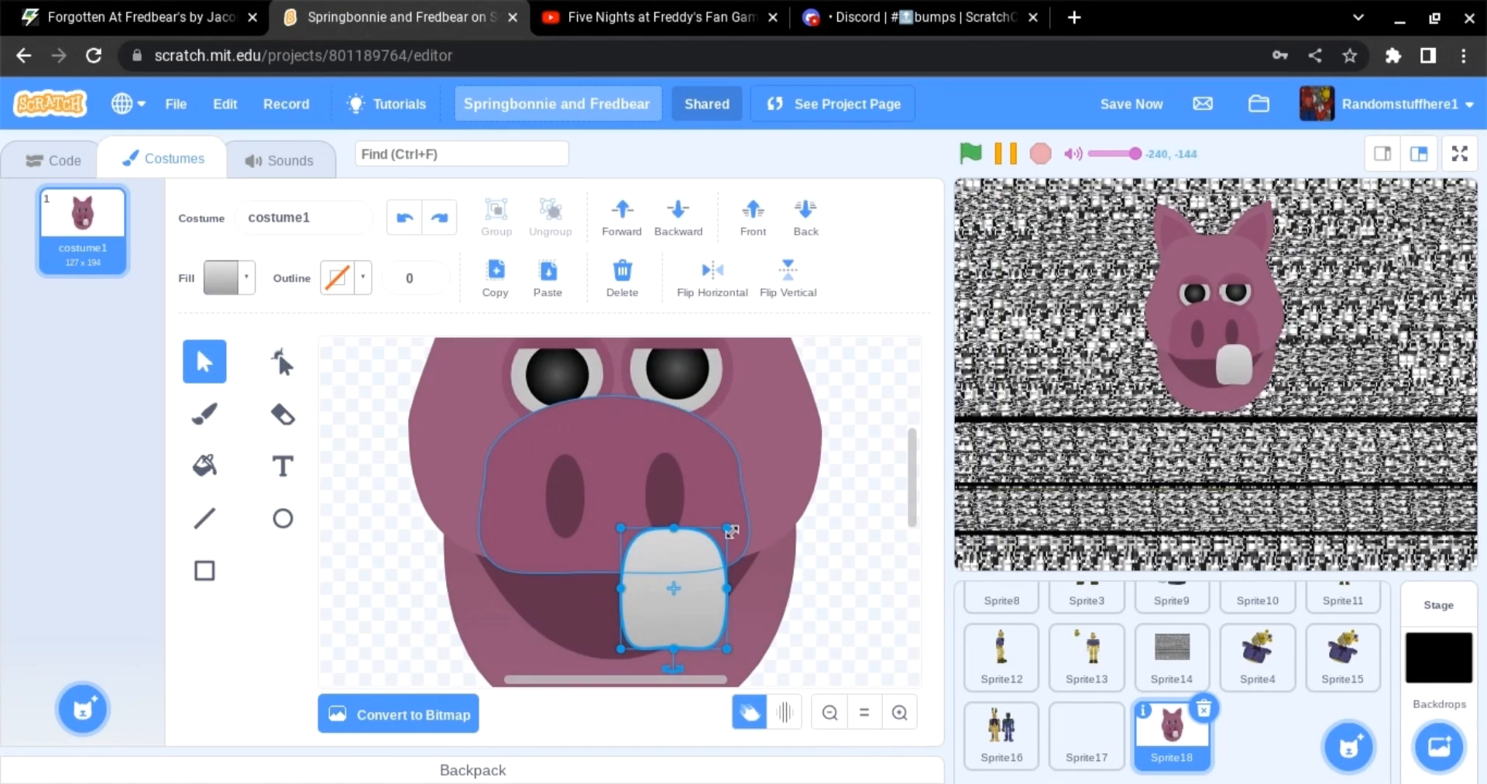
{"action": "left_click_drag", "start_coordinate": [727, 528], "coordinate": [658, 620]}
{"action": "scroll", "coordinate": [658, 608], "scroll_direction": "down", "scroll_amount": 1}
{"action": "mouse_move", "coordinate": [658, 583]}
{"action": "left_mouse_down"}
{"action": "mouse_move", "coordinate": [654, 597]}
{"action": "mouse_move", "coordinate": [578, 604]}
{"action": "mouse_move", "coordinate": [668, 592]}
{"action": "left_mouse_up"}
{"action": "key", "text": "ctrl+z"}
Step: Copy and paste the tooth twice, lining the copies up beside it along the lower jaw
{"action": "left_click", "coordinate": [514, 273]}
{"action": "left_click", "coordinate": [547, 272]}
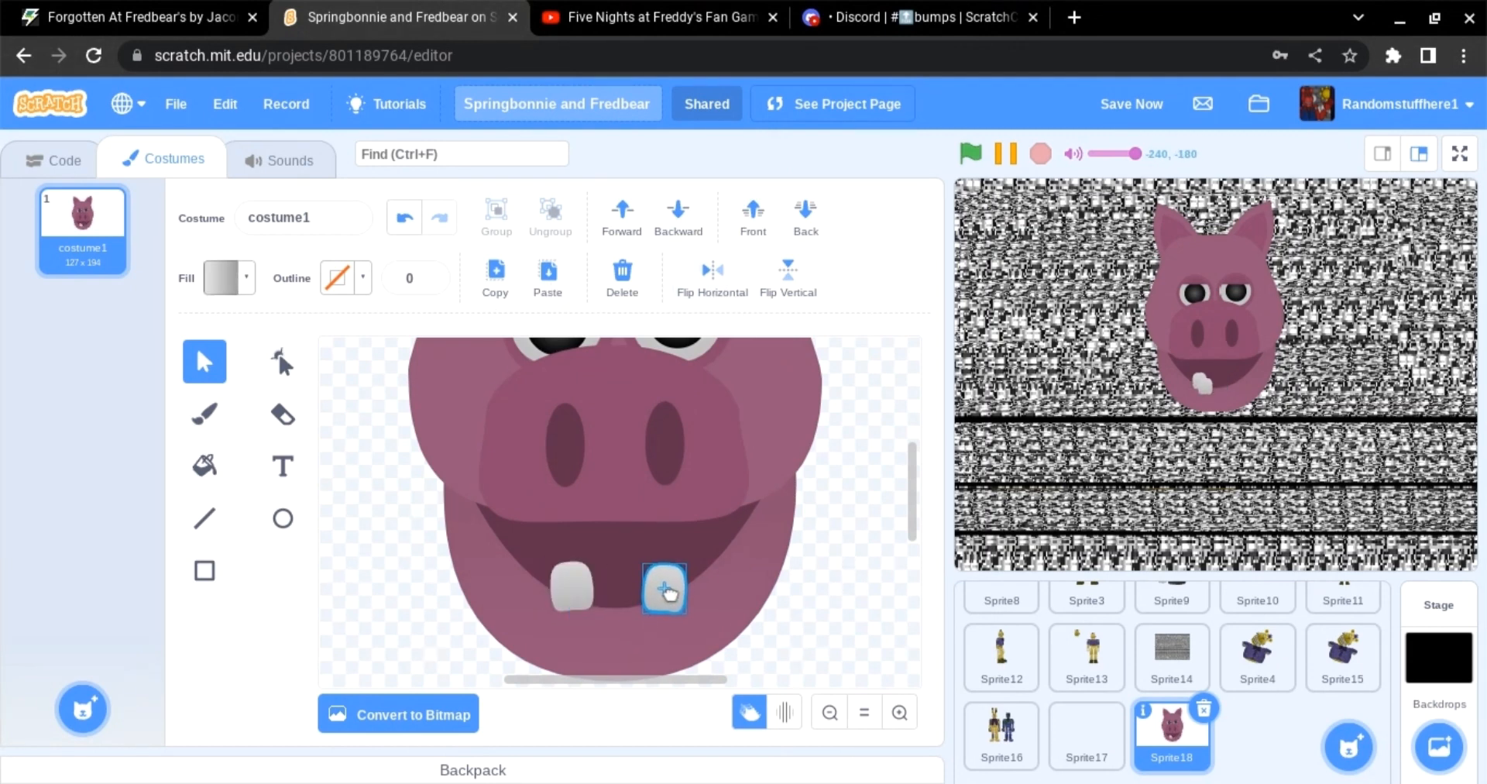
{"action": "left_click", "coordinate": [566, 596]}
{"action": "key", "text": "ctrl+v"}
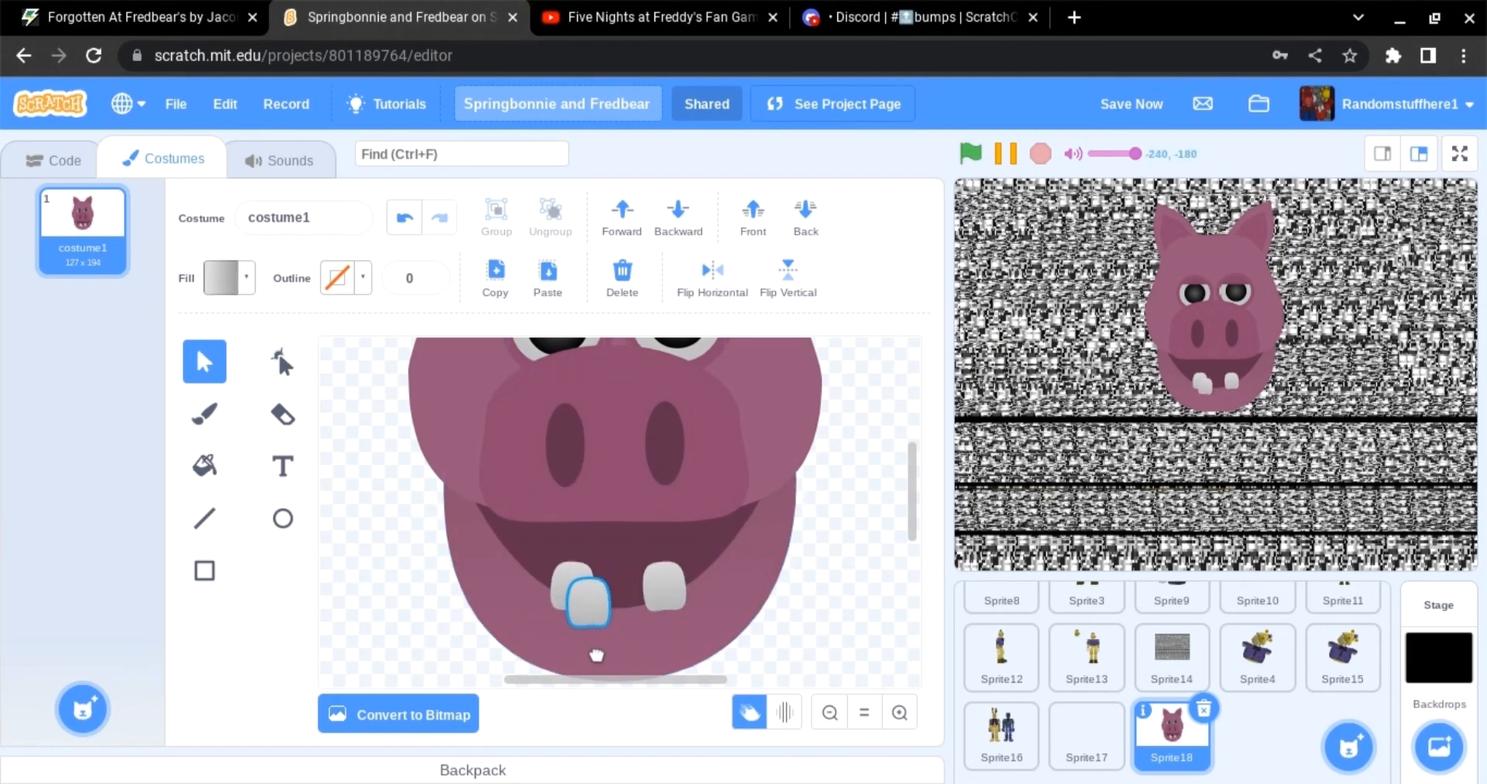
{"action": "left_click_drag", "start_coordinate": [596, 655], "coordinate": [623, 643]}
{"action": "left_click", "coordinate": [766, 672]}
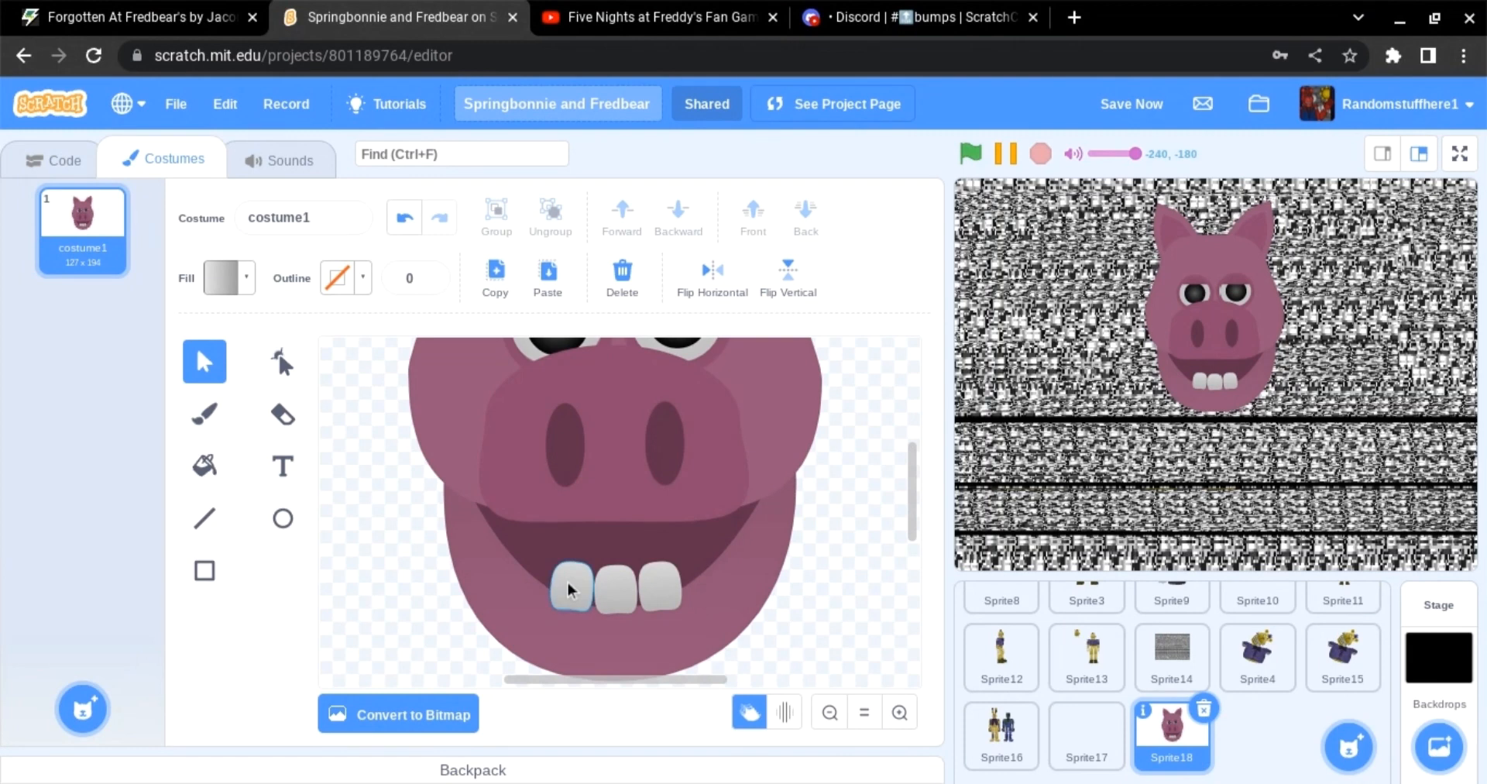
{"action": "left_click", "coordinate": [624, 598], "text": "shift"}
{"action": "left_click", "coordinate": [572, 589], "text": "shift"}
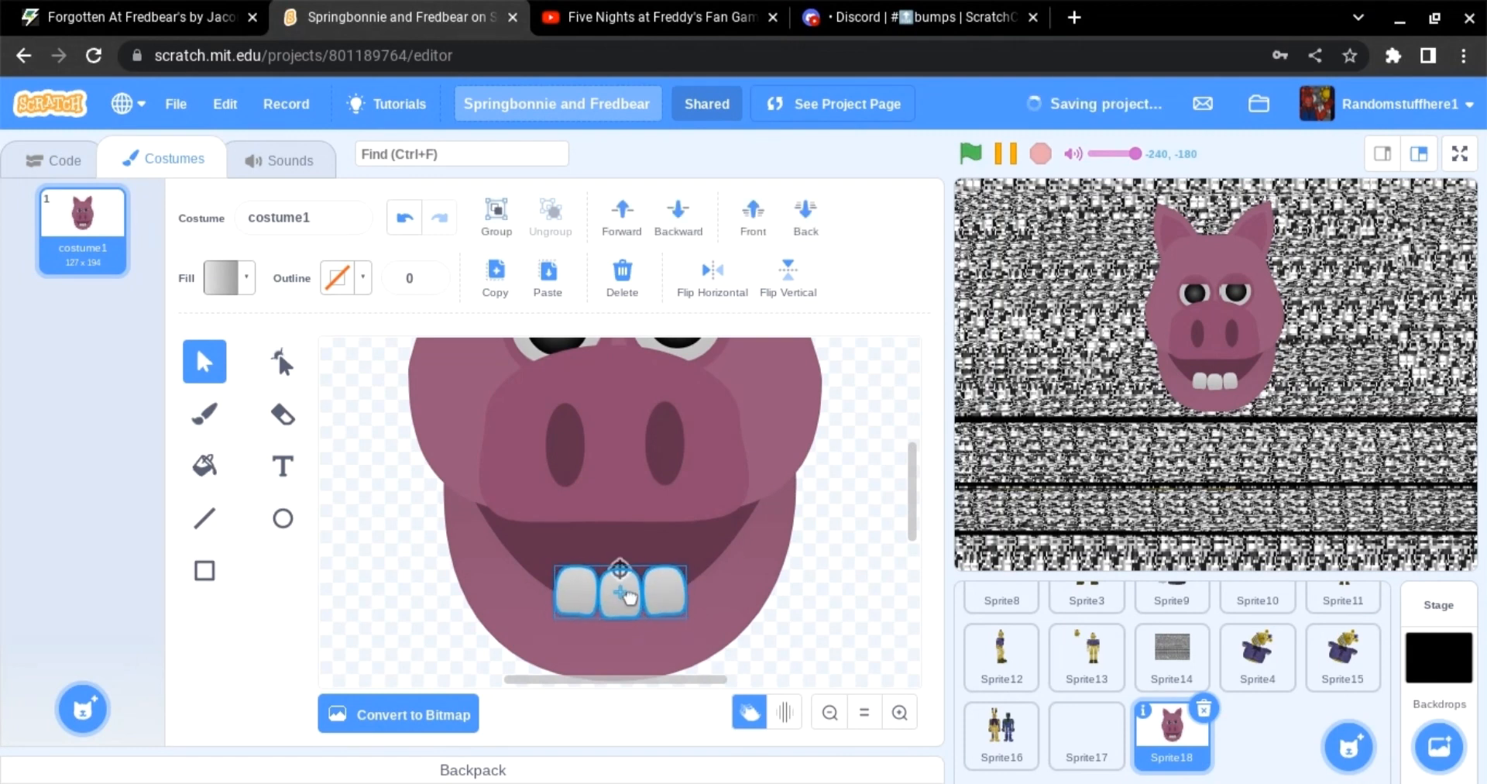
Step: Paste more tooth copies and arrange them around the lower edge of the mouth, deleting a stray copy
{"action": "left_click", "coordinate": [545, 279]}
{"action": "left_click_drag", "start_coordinate": [633, 658], "coordinate": [615, 663]}
{"action": "left_click_drag", "start_coordinate": [681, 624], "coordinate": [551, 590]}
{"action": "left_click_drag", "start_coordinate": [498, 631], "coordinate": [477, 631]}
{"action": "left_click_drag", "start_coordinate": [536, 594], "coordinate": [748, 555]}
{"action": "left_click", "coordinate": [425, 575]}
{"action": "left_click", "coordinate": [460, 533]}
{"action": "key", "text": "Delete"}
{"action": "left_click", "coordinate": [522, 585]}
{"action": "left_click", "coordinate": [500, 564], "text": "shift"}
{"action": "left_click", "coordinate": [546, 281]}
{"action": "left_click", "coordinate": [711, 279]}
{"action": "left_click", "coordinate": [860, 562]}
{"action": "left_click", "coordinate": [739, 620]}
{"action": "left_click", "coordinate": [753, 217]}
{"action": "left_click", "coordinate": [896, 564]}
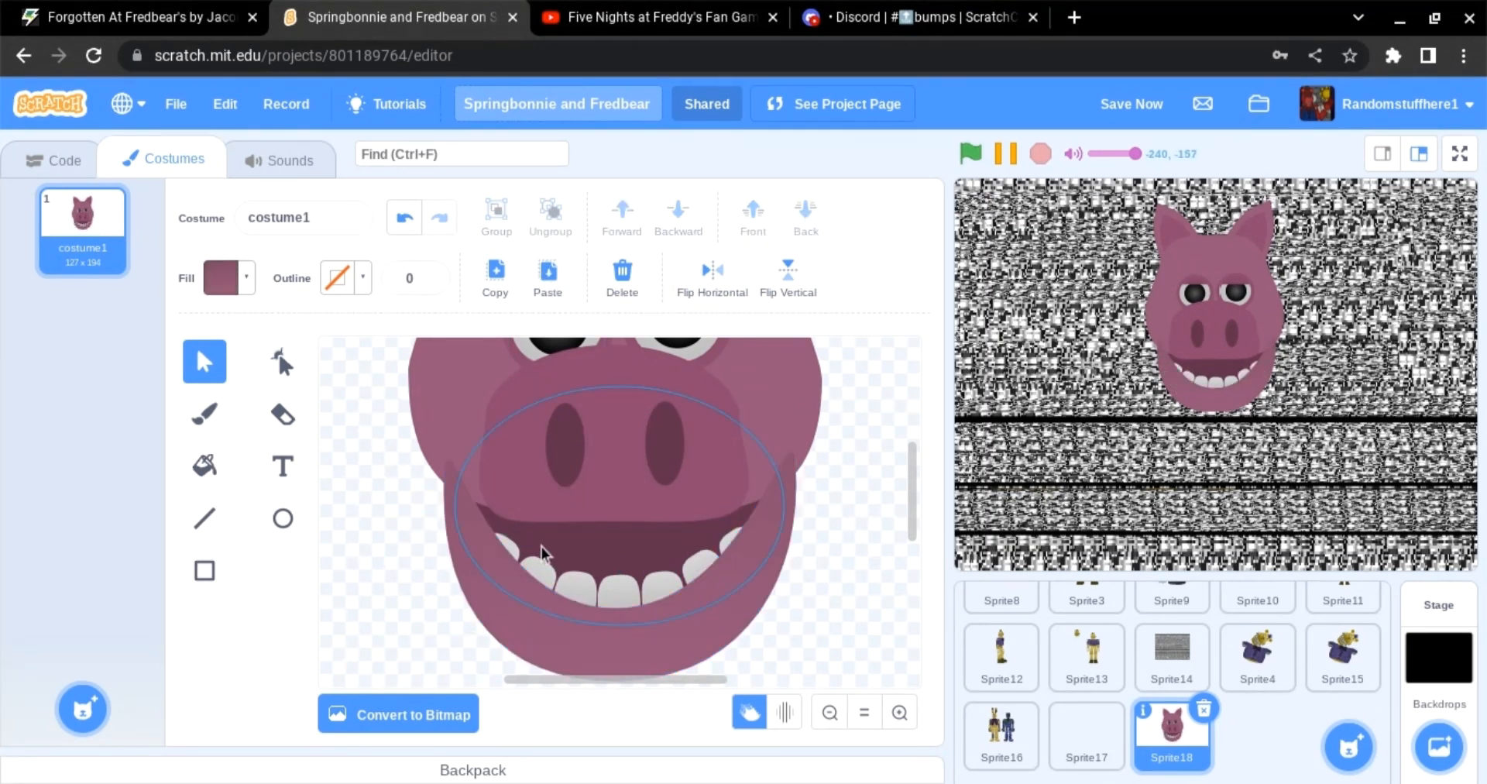
Step: Select the lower teeth, paste copies and arrange them into an upper row of teeth
{"action": "left_click", "coordinate": [521, 552]}
{"action": "left_click", "coordinate": [852, 593]}
{"action": "left_click", "coordinate": [512, 546]}
{"action": "left_click", "coordinate": [540, 571], "text": "shift"}
{"action": "left_click", "coordinate": [577, 587], "text": "shift"}
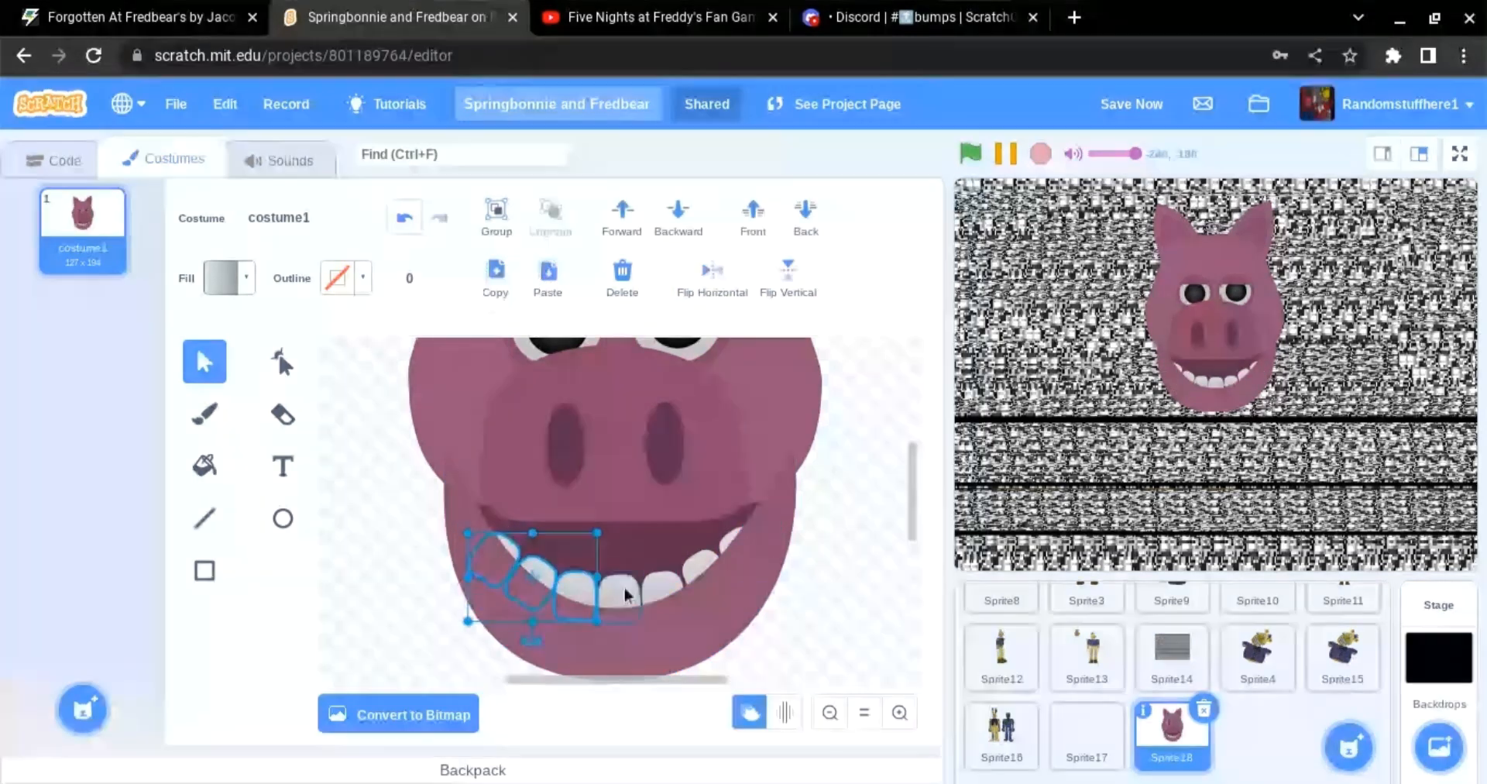
{"action": "left_click", "coordinate": [621, 590], "text": "shift"}
{"action": "left_click", "coordinate": [661, 585], "text": "shift"}
{"action": "left_click", "coordinate": [701, 566], "text": "shift"}
{"action": "left_click", "coordinate": [540, 277]}
{"action": "left_click_drag", "start_coordinate": [645, 616], "coordinate": [625, 521]}
{"action": "left_click", "coordinate": [826, 564]}
{"action": "left_click", "coordinate": [708, 500]}
{"action": "left_click_drag", "start_coordinate": [728, 547], "coordinate": [738, 502]}
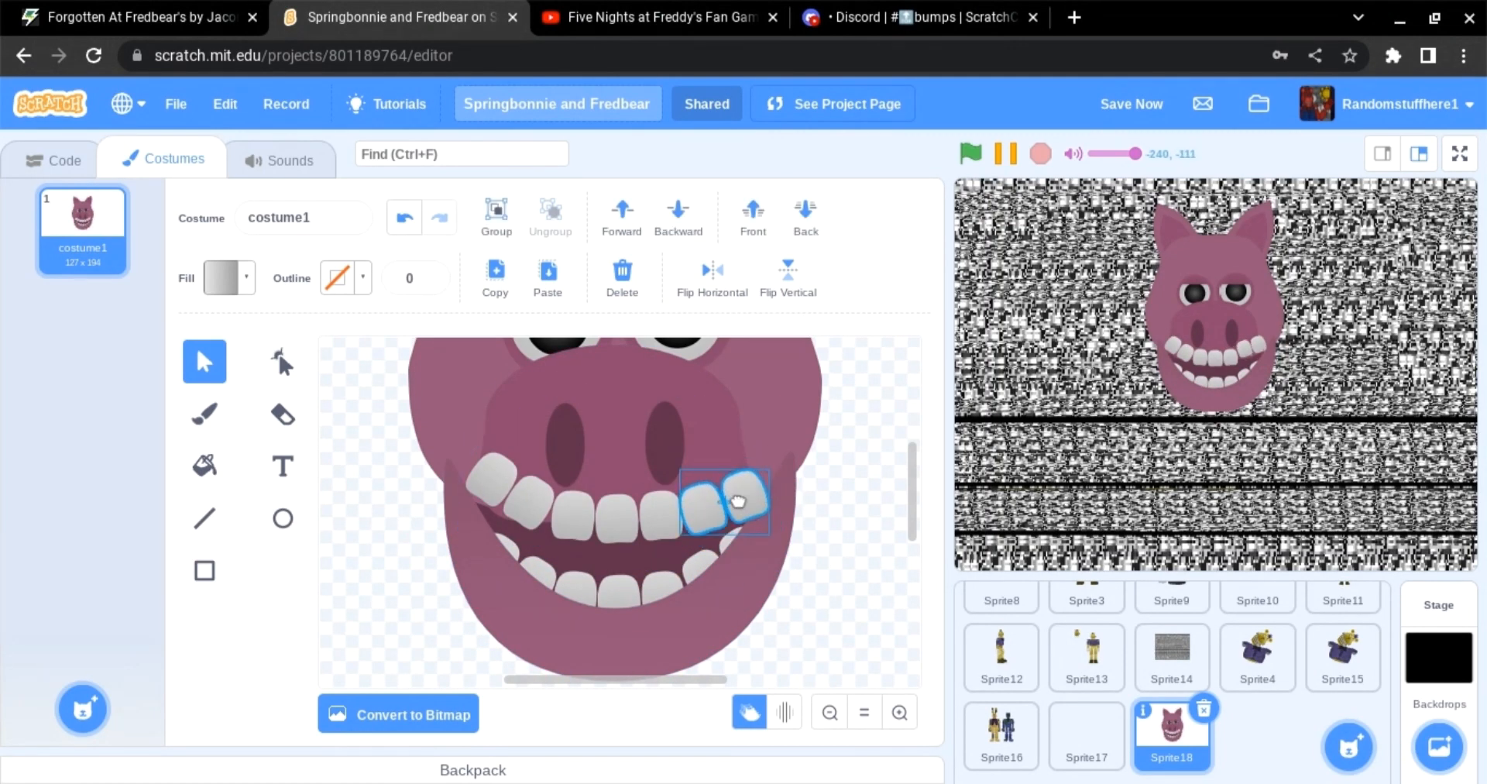
{"action": "key", "text": "Delete"}
{"action": "left_click", "coordinate": [496, 482]}
{"action": "key", "text": "Delete"}
{"action": "key", "text": "ctrl+z"}
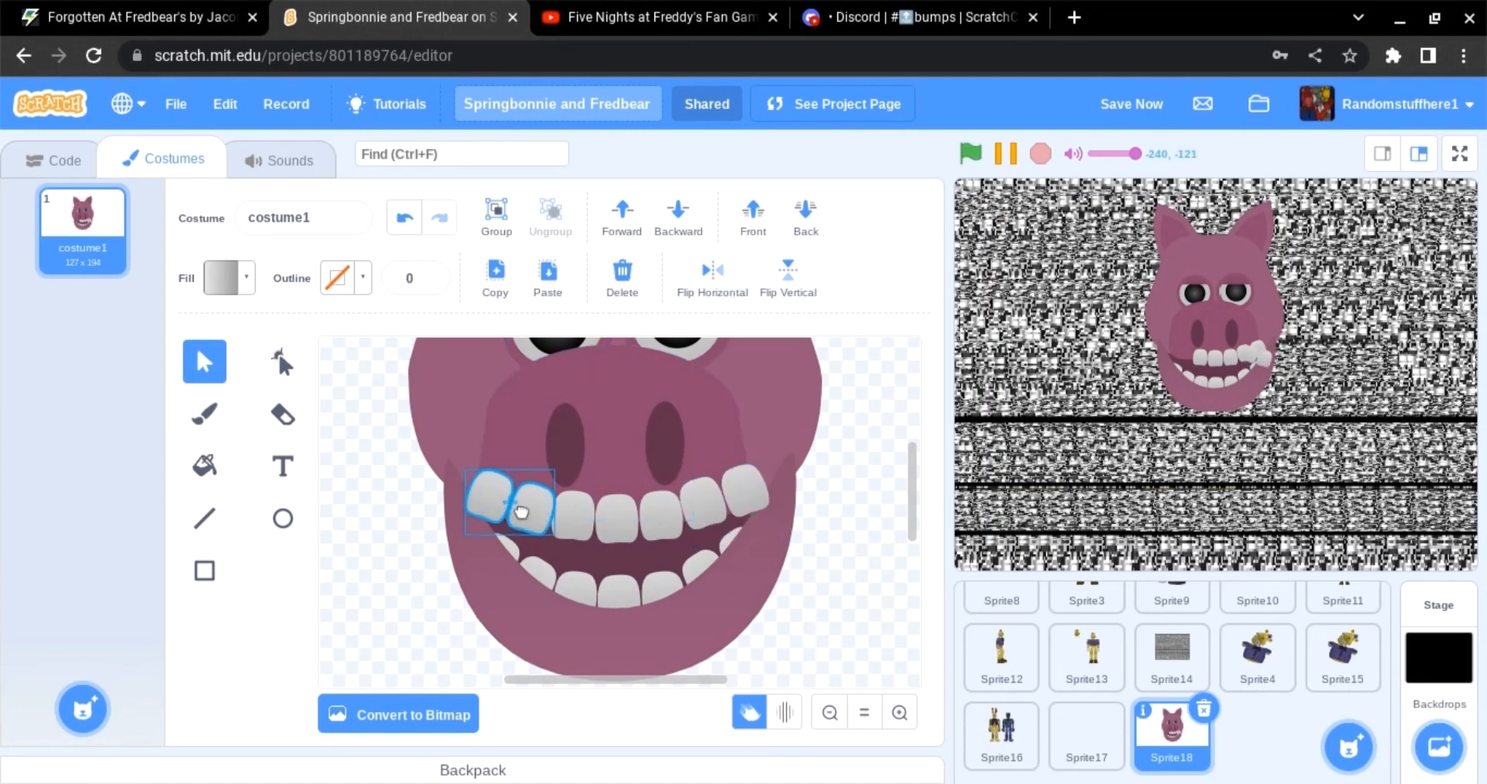
{"action": "key", "text": "ctrl+z"}
Step: Adjust the stacking order of the teeth and mouth and delete a stray piece
{"action": "left_click_drag", "start_coordinate": [912, 536], "coordinate": [911, 496]}
{"action": "left_click_drag", "start_coordinate": [392, 363], "coordinate": [829, 468]}
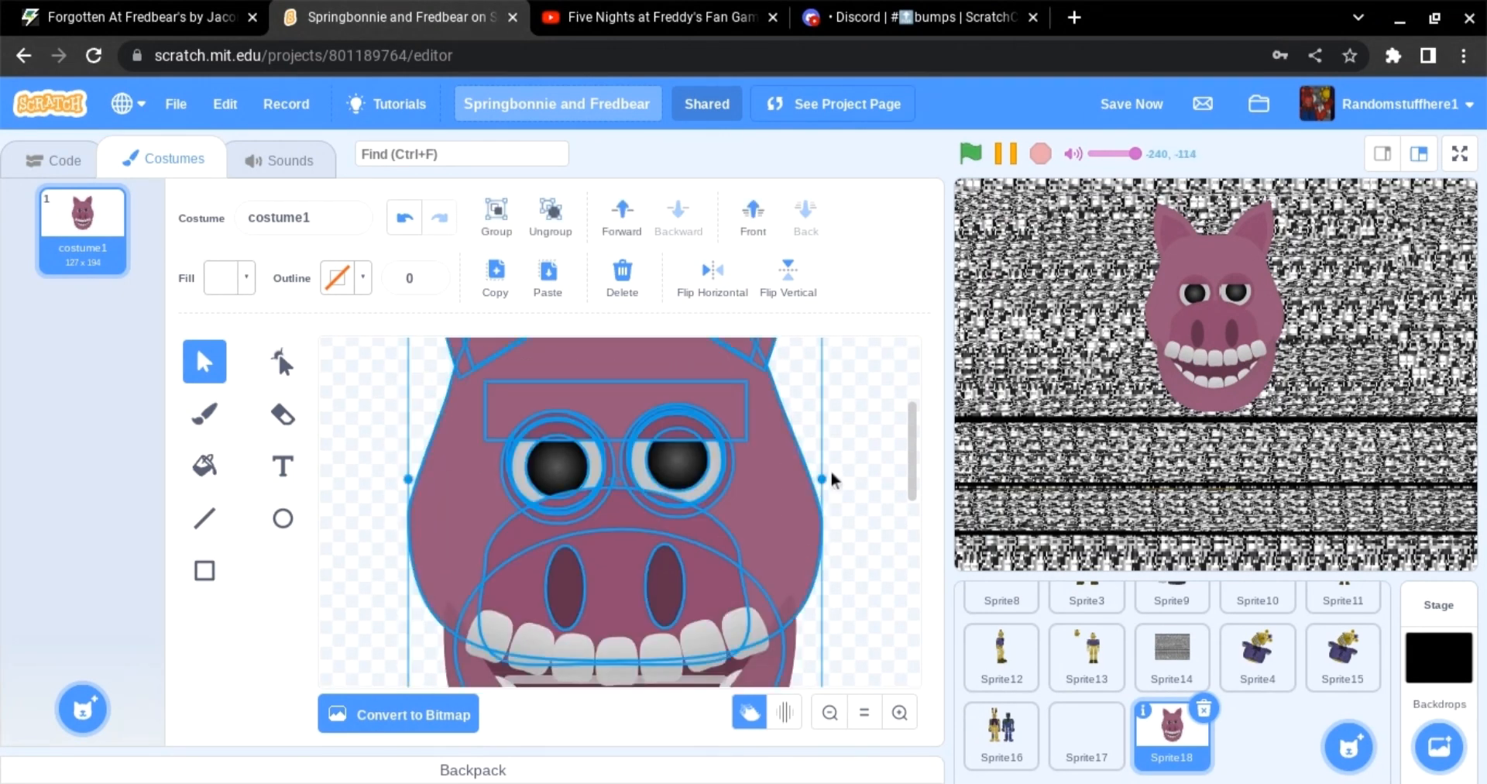
{"action": "left_click", "coordinate": [832, 467]}
{"action": "left_click", "coordinate": [550, 463]}
{"action": "scroll", "coordinate": [674, 638], "scroll_direction": "down", "scroll_amount": 1}
{"action": "left_click", "coordinate": [671, 640], "text": "shift"}
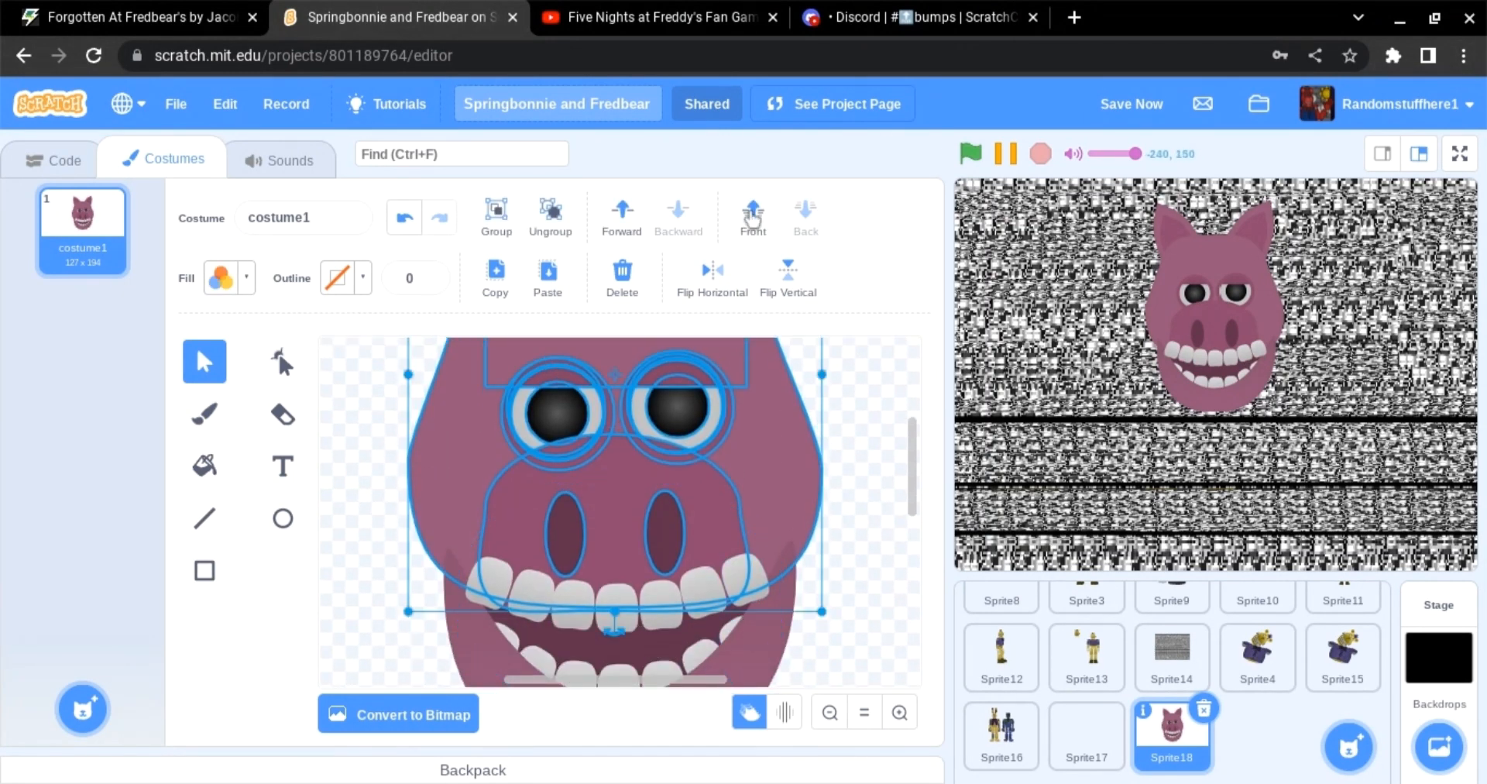
{"action": "left_click", "coordinate": [753, 219]}
{"action": "left_click", "coordinate": [832, 639]}
{"action": "scroll", "coordinate": [831, 641], "scroll_direction": "down", "scroll_amount": 1}
{"action": "left_click", "coordinate": [756, 553]}
{"action": "key", "text": "Delete"}
{"action": "left_click", "coordinate": [763, 534]}
{"action": "key", "text": "Delete"}
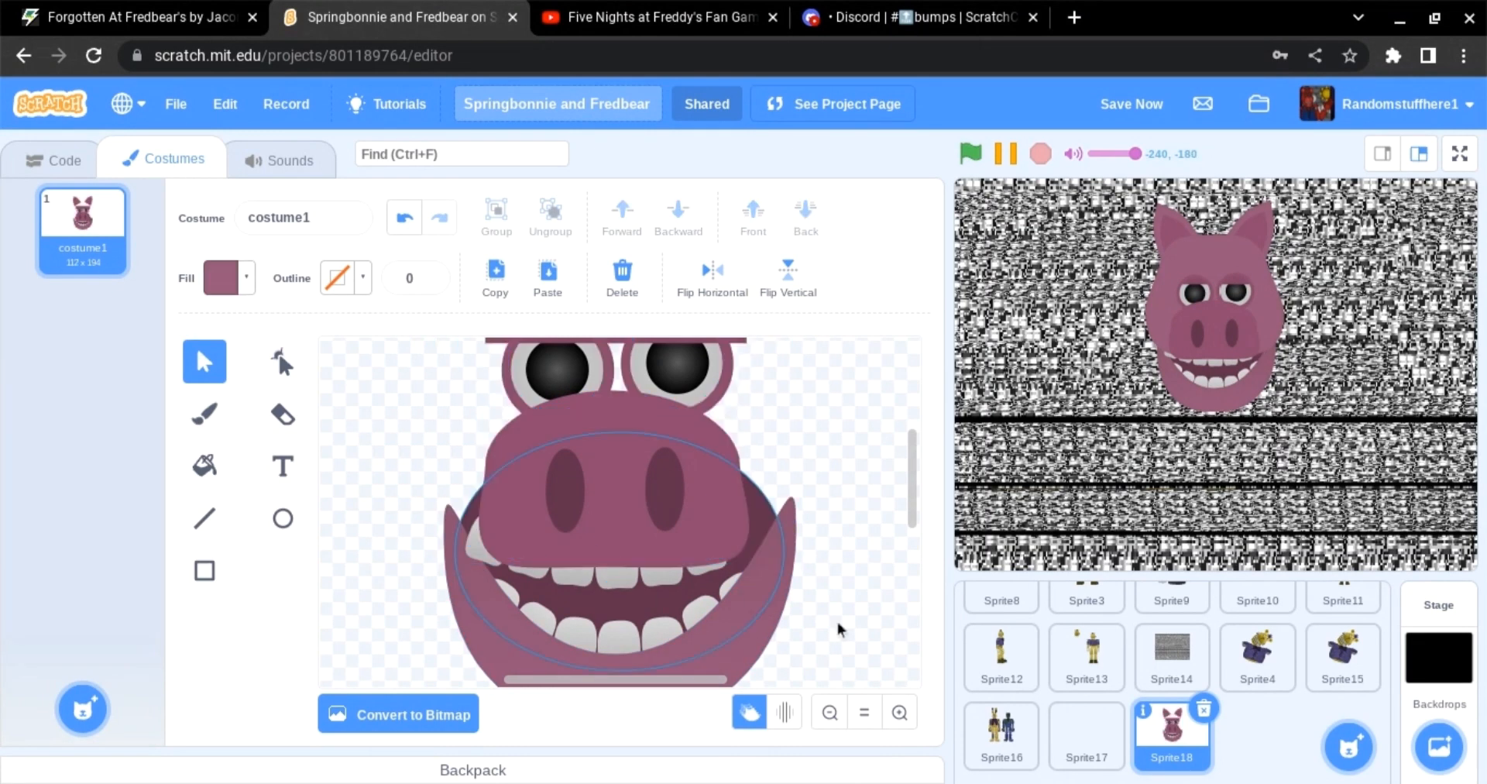
{"action": "left_click", "coordinate": [403, 219]}
{"action": "left_click", "coordinate": [478, 558]}
{"action": "left_click", "coordinate": [827, 722]}
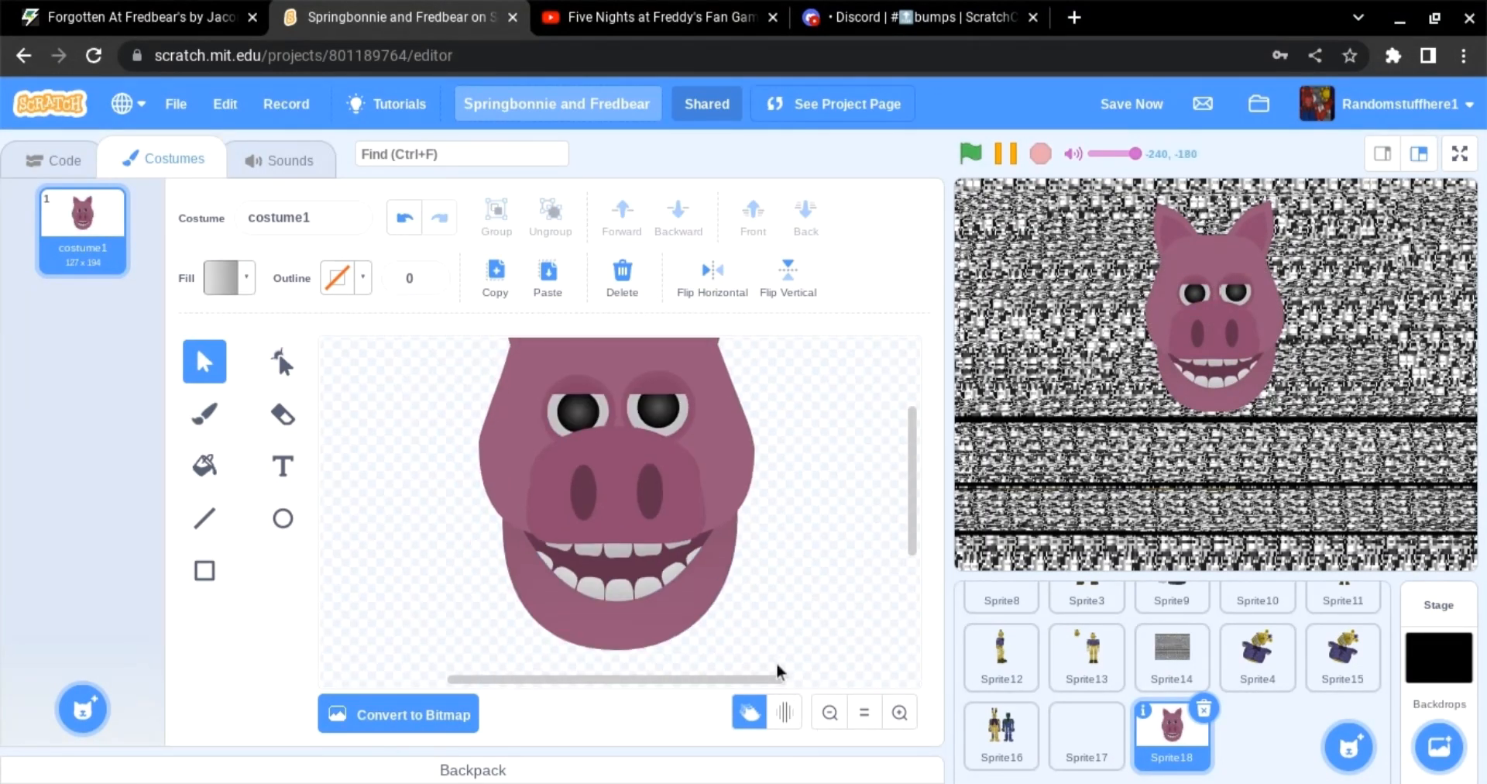
Step: Select the mouth with all its teeth, group them and send the group to the back
{"action": "left_click_drag", "start_coordinate": [776, 663], "coordinate": [421, 564]}
{"action": "left_click", "coordinate": [500, 221]}
{"action": "left_click", "coordinate": [775, 603]}
{"action": "left_click", "coordinate": [662, 601]}
{"action": "left_click", "coordinate": [806, 218]}
{"action": "left_click", "coordinate": [831, 604]}
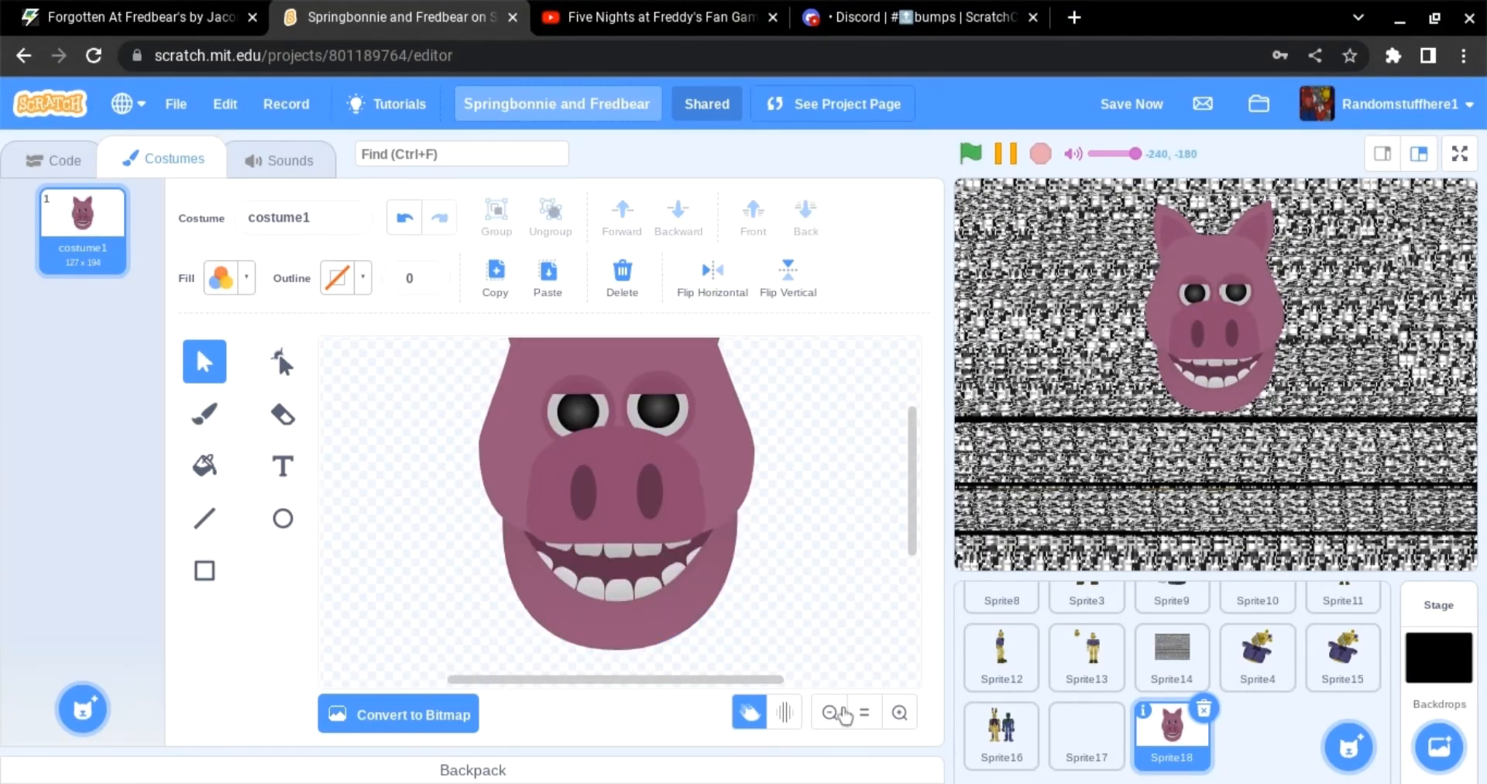
Step: Move the grouped mouth out below the head
{"action": "left_click", "coordinate": [837, 708]}
{"action": "key", "text": "ctrl+a"}
{"action": "left_click", "coordinate": [757, 549]}
{"action": "left_click", "coordinate": [625, 521]}
{"action": "left_click", "coordinate": [900, 712]}
{"action": "left_click_drag", "start_coordinate": [690, 584], "coordinate": [382, 629]}
{"action": "left_click", "coordinate": [831, 712]}
{"action": "left_click_drag", "start_coordinate": [727, 555], "coordinate": [545, 347]}
{"action": "left_click", "coordinate": [497, 217]}
{"action": "left_click", "coordinate": [779, 603]}
Step: Draw a dark #60304a rectangle inside the mouth, then copy it and place the copy on the mouth's other side
{"action": "left_click_drag", "start_coordinate": [488, 532], "coordinate": [616, 577]}
{"action": "left_click", "coordinate": [208, 574]}
{"action": "left_click", "coordinate": [222, 279]}
{"action": "left_click_drag", "start_coordinate": [209, 465], "coordinate": [20, 489]}
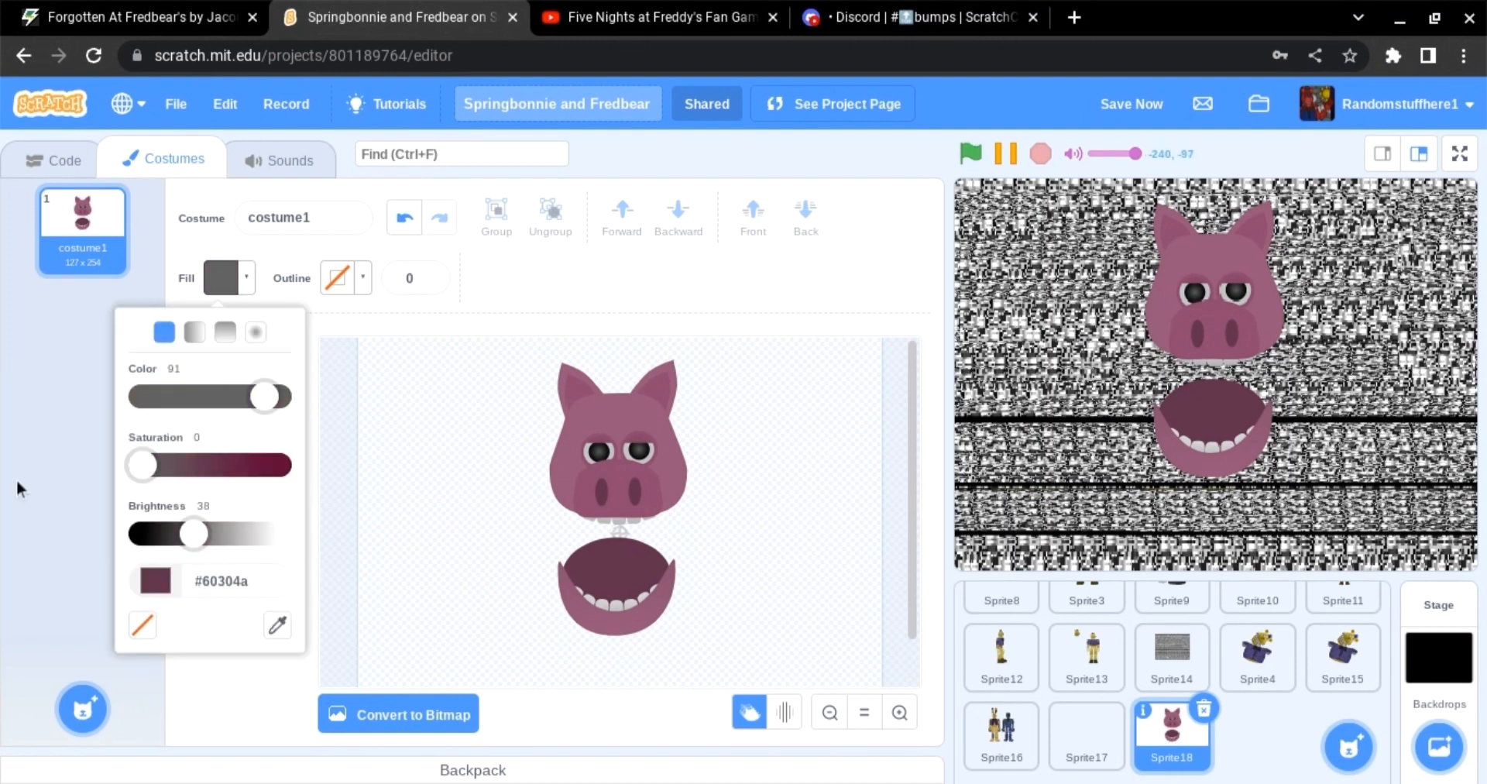
{"action": "left_click_drag", "start_coordinate": [202, 544], "coordinate": [174, 542]}
{"action": "mouse_move", "coordinate": [572, 532]}
{"action": "left_mouse_down"}
{"action": "mouse_move", "coordinate": [604, 618]}
{"action": "mouse_move", "coordinate": [586, 569]}
{"action": "mouse_move", "coordinate": [650, 571]}
{"action": "left_mouse_up"}
{"action": "left_click", "coordinate": [204, 362]}
{"action": "left_click", "coordinate": [626, 570]}
{"action": "left_click", "coordinate": [587, 569]}
{"action": "left_click", "coordinate": [805, 218]}
{"action": "left_click", "coordinate": [626, 228]}
{"action": "left_click", "coordinate": [497, 276]}
{"action": "left_click", "coordinate": [548, 276]}
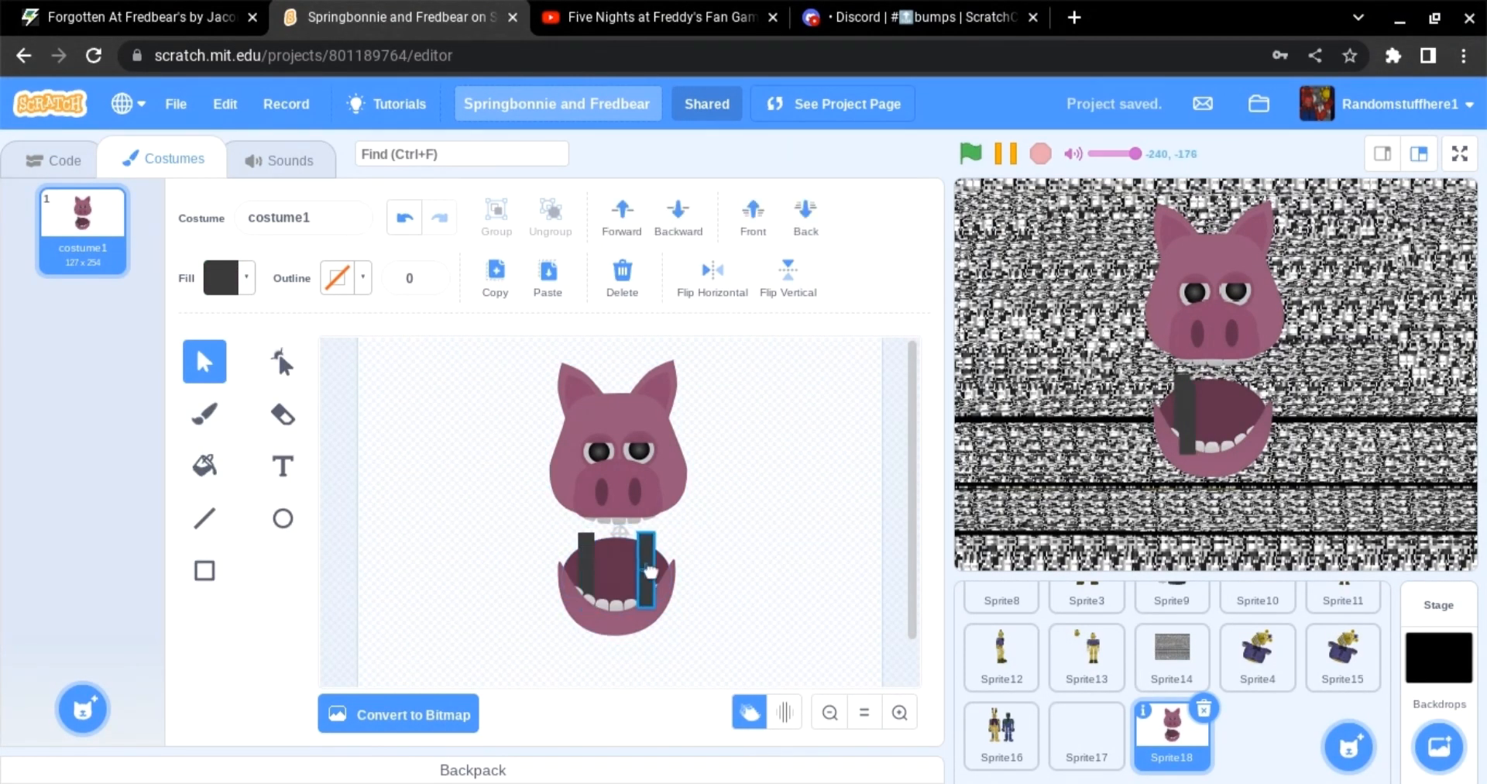
Step: Layer the dark bars, group them with the mouth and move the mouth back up under the head
{"action": "left_click", "coordinate": [806, 217]}
{"action": "left_click", "coordinate": [623, 218]}
{"action": "left_click", "coordinate": [713, 503]}
{"action": "left_click_drag", "start_coordinate": [697, 645], "coordinate": [550, 542]}
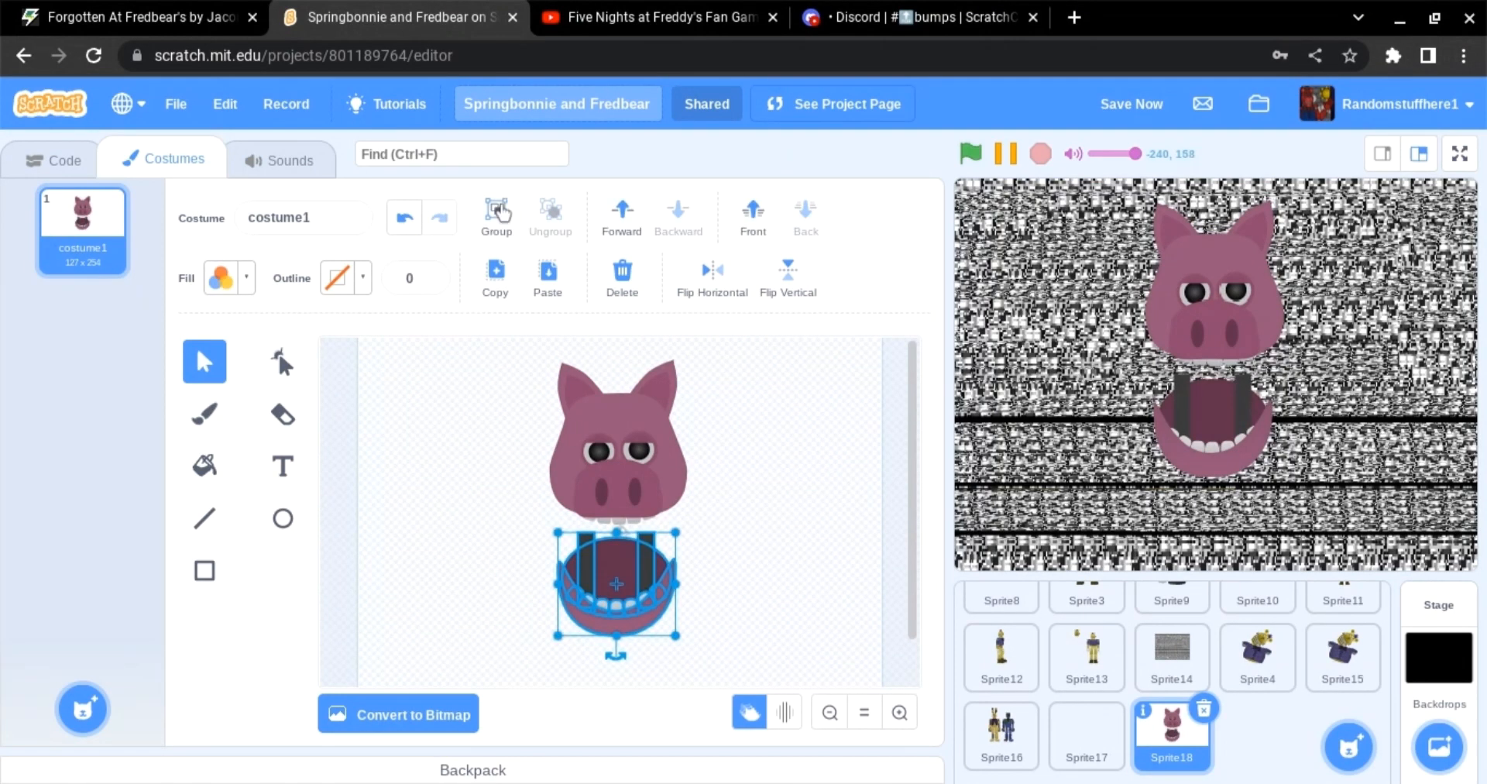
{"action": "left_click", "coordinate": [497, 215]}
{"action": "left_click_drag", "start_coordinate": [645, 616], "coordinate": [608, 479]}
Step: Select the whole head and draw a large ellipse below it as the body
{"action": "left_click", "coordinate": [764, 484]}
{"action": "left_click", "coordinate": [655, 544]}
{"action": "left_click", "coordinate": [733, 555]}
{"action": "key", "text": "ctrl+a"}
{"action": "left_click", "coordinate": [748, 594]}
{"action": "key", "text": "ctrl+a"}
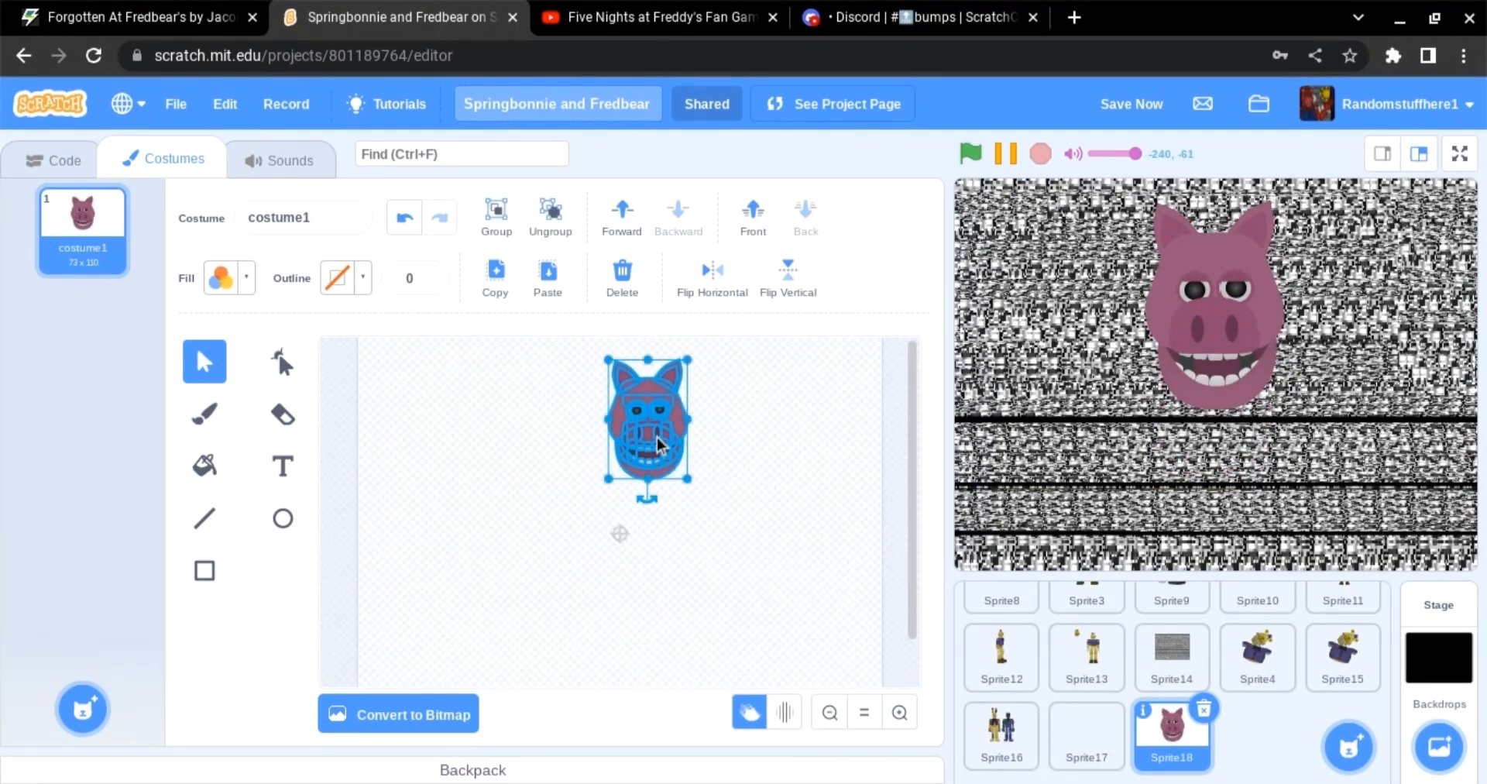
{"action": "left_click", "coordinate": [283, 362]}
{"action": "mouse_move", "coordinate": [657, 438]}
{"action": "left_mouse_down"}
{"action": "mouse_move", "coordinate": [615, 482]}
{"action": "mouse_move", "coordinate": [667, 662]}
{"action": "left_mouse_up"}
{"action": "left_click", "coordinate": [283, 519]}
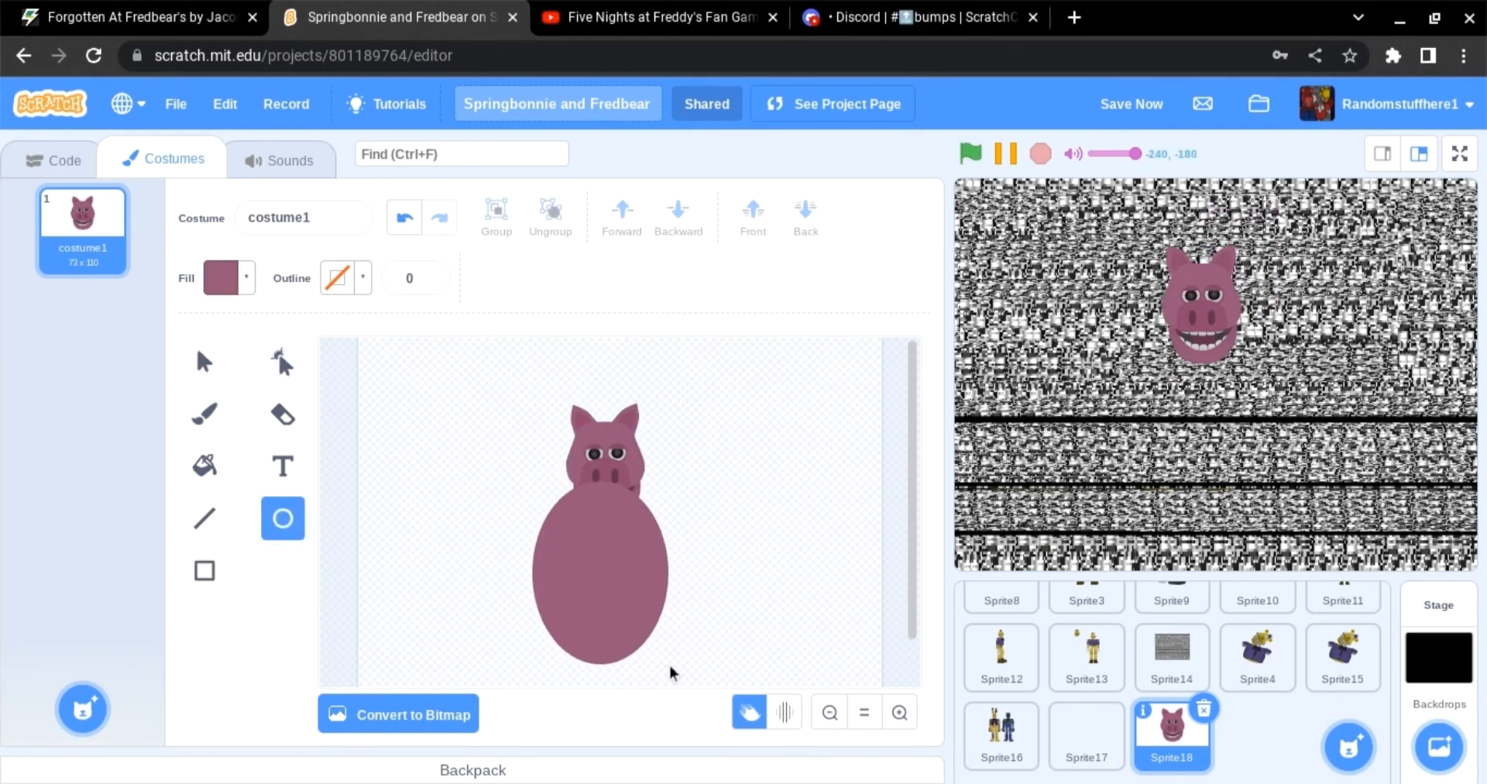
Step: Reshape the body ellipse into a squarer, rounded torso
{"action": "left_click", "coordinate": [282, 362]}
{"action": "left_click", "coordinate": [598, 482]}
{"action": "left_click_drag", "start_coordinate": [527, 479], "coordinate": [535, 479]}
{"action": "left_click_drag", "start_coordinate": [637, 483], "coordinate": [667, 477]}
{"action": "left_click", "coordinate": [405, 218]}
{"action": "left_click_drag", "start_coordinate": [643, 662], "coordinate": [622, 586]}
Step: Send the torso behind the head, then copy and paste it and shrink the copy into a belly panel
{"action": "left_click", "coordinate": [204, 361]}
{"action": "left_click", "coordinate": [802, 219]}
{"action": "left_click", "coordinate": [496, 278]}
{"action": "left_click", "coordinate": [548, 278]}
{"action": "left_click_drag", "start_coordinate": [536, 640], "coordinate": [580, 594]}
{"action": "left_click_drag", "start_coordinate": [640, 515], "coordinate": [620, 532]}
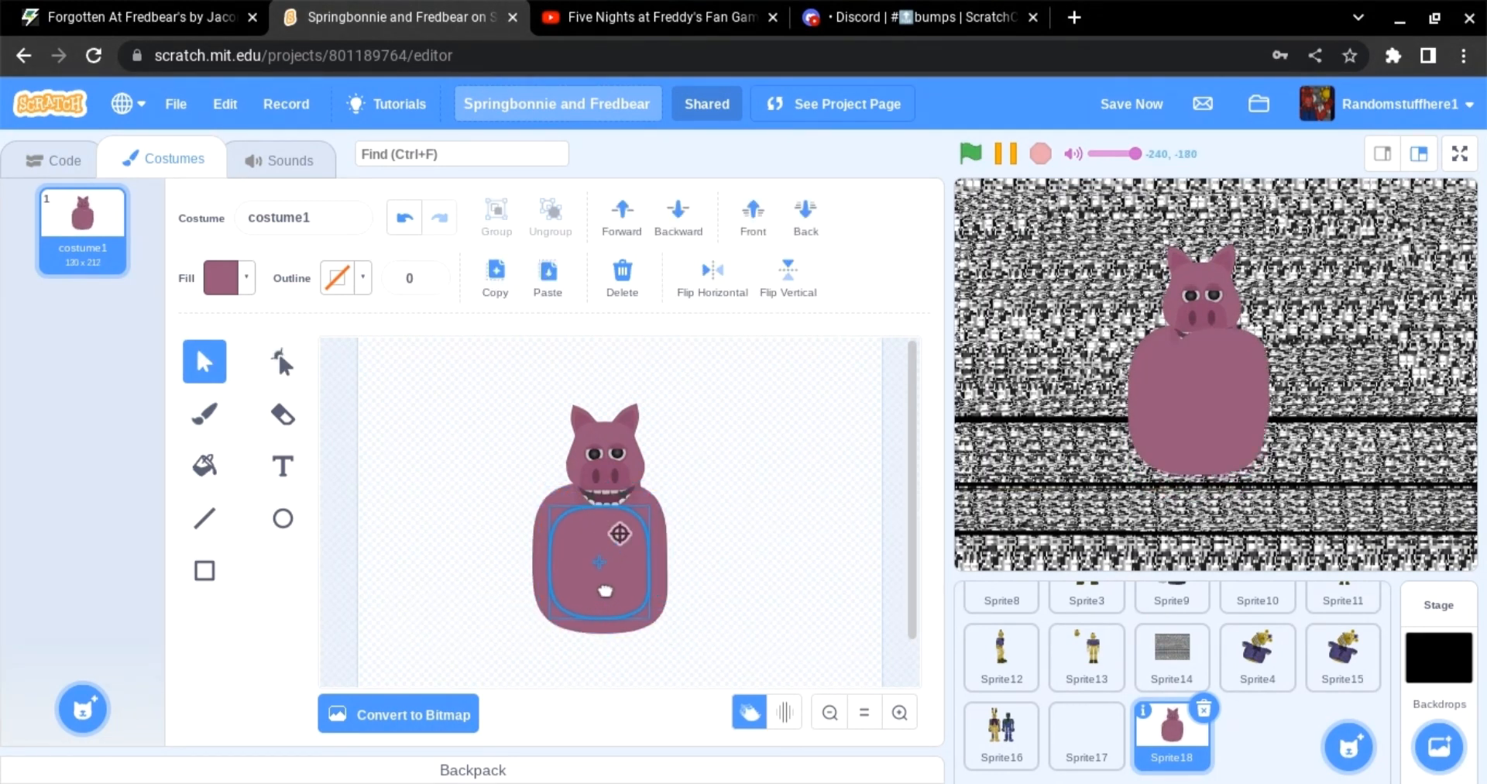
Step: Fill the belly panel with the Fill tool, switching from a gradient back to a solid colour
{"action": "left_click", "coordinate": [283, 362]}
{"action": "left_click", "coordinate": [203, 466]}
{"action": "left_click", "coordinate": [604, 554]}
{"action": "left_click", "coordinate": [224, 278]}
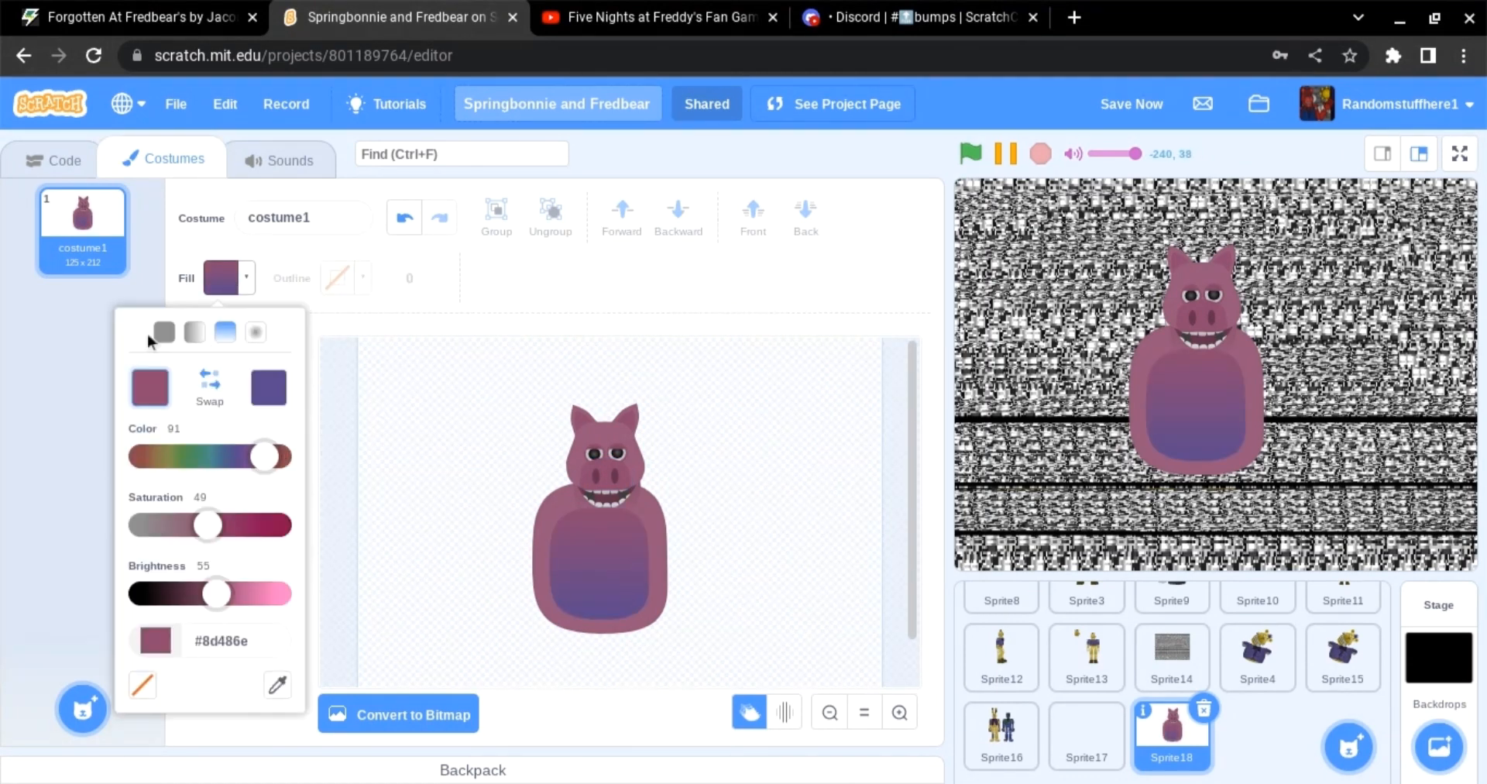
{"action": "left_click", "coordinate": [159, 335]}
{"action": "left_click", "coordinate": [593, 542]}
Step: Select the torso and belly panel and narrow them with the resize handles
{"action": "left_click", "coordinate": [203, 362]}
{"action": "left_click", "coordinate": [596, 551]}
{"action": "left_click", "coordinate": [541, 552], "text": "shift"}
{"action": "mouse_move", "coordinate": [532, 555]}
{"action": "left_mouse_down"}
{"action": "mouse_move", "coordinate": [569, 556]}
{"action": "mouse_move", "coordinate": [544, 556]}
{"action": "left_mouse_up"}
{"action": "left_click_drag", "start_coordinate": [607, 484], "coordinate": [609, 519]}
{"action": "left_click_drag", "start_coordinate": [634, 555], "coordinate": [634, 524]}
{"action": "left_click", "coordinate": [722, 541]}
{"action": "left_click_drag", "start_coordinate": [722, 540], "coordinate": [663, 546]}
Step: Group the belly pieces, send them back, and paste a vertically flipped copy onto the torso
{"action": "left_click", "coordinate": [496, 223]}
{"action": "left_click_drag", "start_coordinate": [624, 556], "coordinate": [617, 584]}
{"action": "left_click", "coordinate": [805, 217]}
{"action": "left_click", "coordinate": [634, 550]}
{"action": "left_click", "coordinate": [496, 278]}
{"action": "left_click", "coordinate": [549, 278]}
{"action": "left_click", "coordinate": [788, 278]}
{"action": "double_click", "coordinate": [617, 586]}
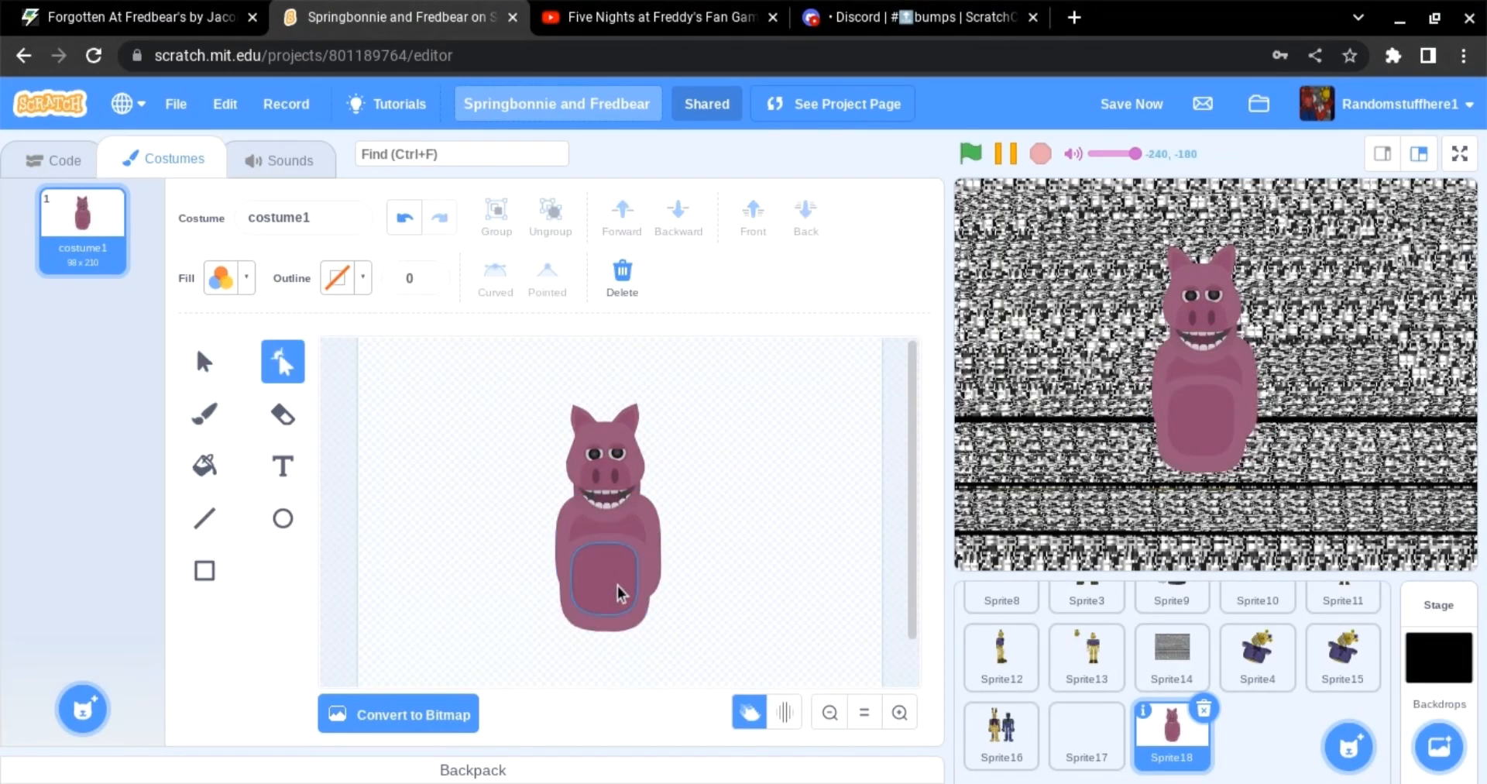
Step: Delete the extra belly piece and shorten the torso slightly
{"action": "left_click", "coordinate": [205, 361]}
{"action": "left_click", "coordinate": [805, 217]}
{"action": "left_click", "coordinate": [651, 580]}
{"action": "left_click", "coordinate": [762, 593]}
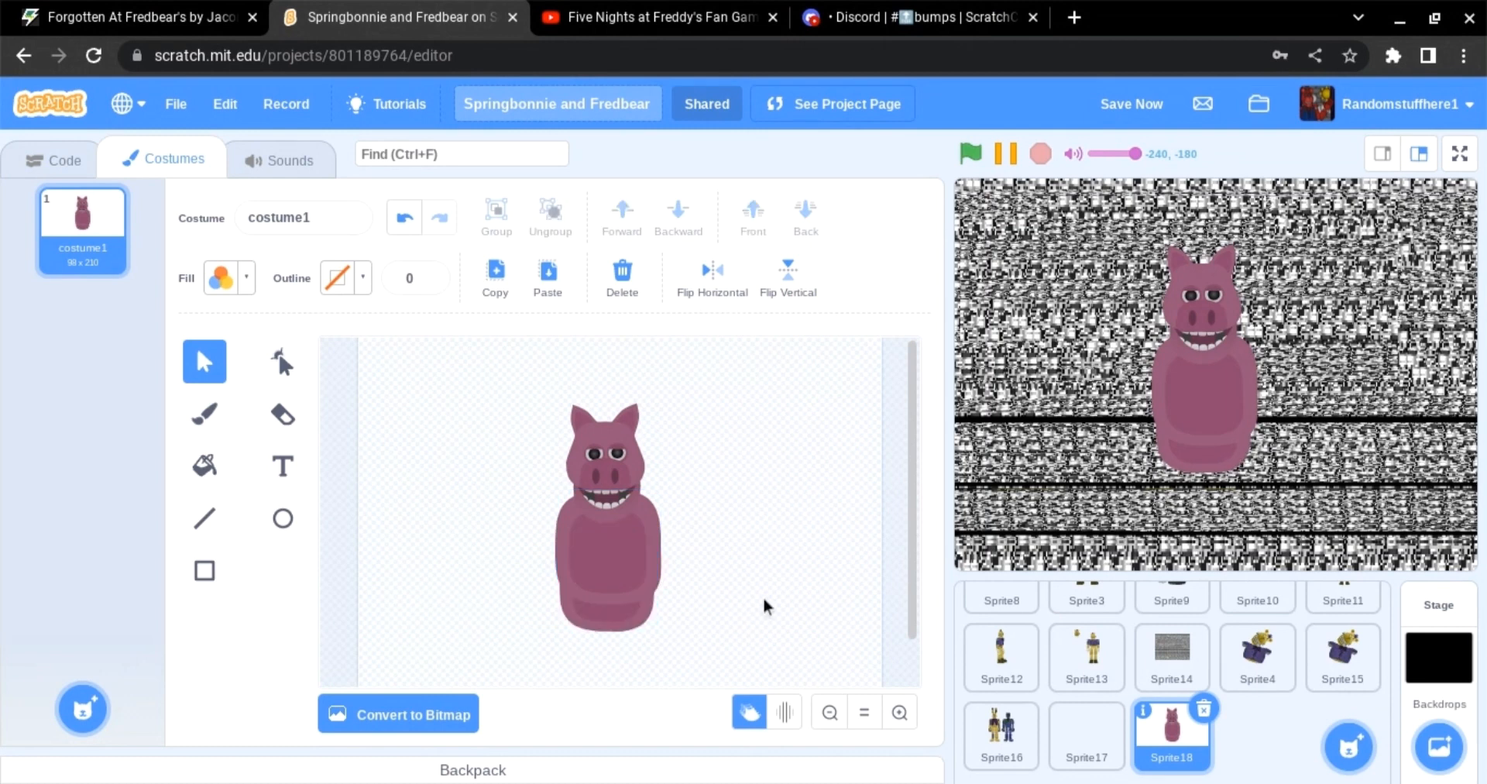
{"action": "key", "text": "BackSpace"}
{"action": "scroll", "coordinate": [700, 571], "scroll_direction": "down", "scroll_amount": 1}
{"action": "left_click", "coordinate": [621, 535]}
{"action": "left_click_drag", "start_coordinate": [608, 557], "coordinate": [608, 574]}
{"action": "left_click", "coordinate": [714, 564]}
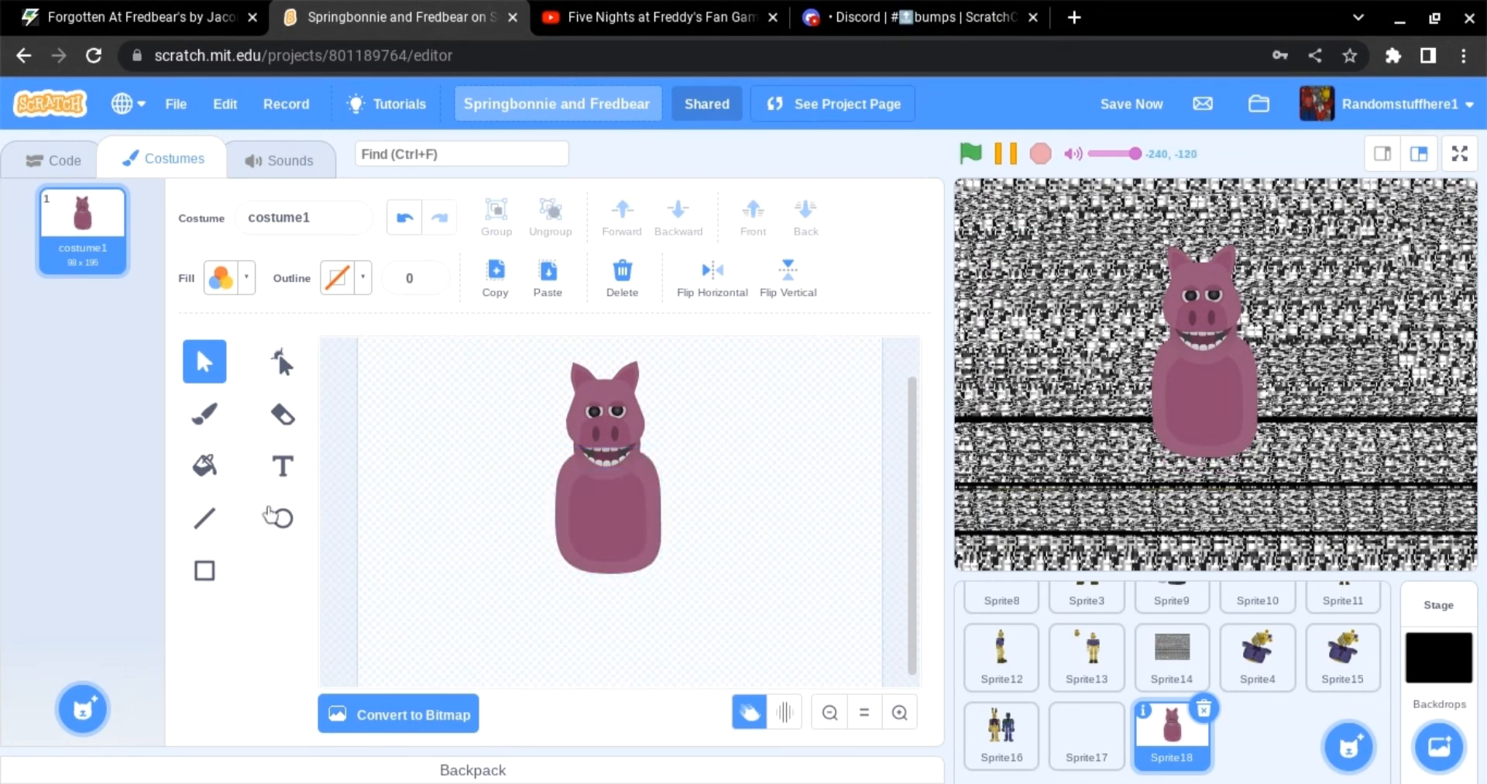
Step: Copy the torso and reshape the copy into a narrow upper arm beside the body
{"action": "left_click", "coordinate": [604, 508]}
{"action": "left_click", "coordinate": [496, 278]}
{"action": "left_click", "coordinate": [548, 278]}
{"action": "left_click_drag", "start_coordinate": [608, 513], "coordinate": [494, 512]}
{"action": "left_click", "coordinate": [283, 362]}
{"action": "left_click", "coordinate": [485, 508]}
{"action": "key", "text": "BackSpace"}
{"action": "left_click", "coordinate": [204, 361]}
{"action": "left_click", "coordinate": [496, 511]}
{"action": "left_click_drag", "start_coordinate": [494, 573], "coordinate": [525, 519]}
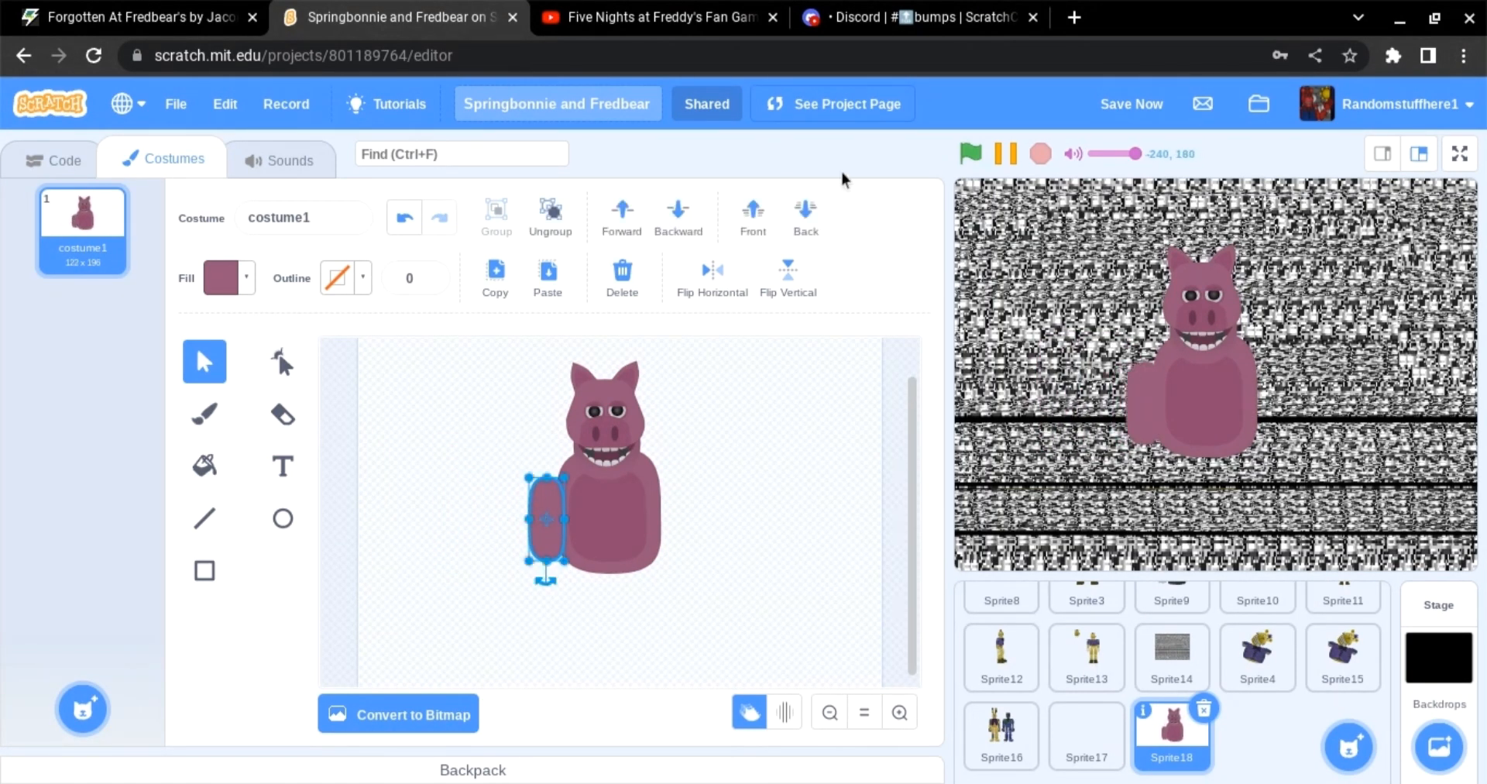
Step: Duplicate the upper arm into a forearm below it and send the forearm behind
{"action": "left_click", "coordinate": [717, 387]}
{"action": "left_click", "coordinate": [221, 280]}
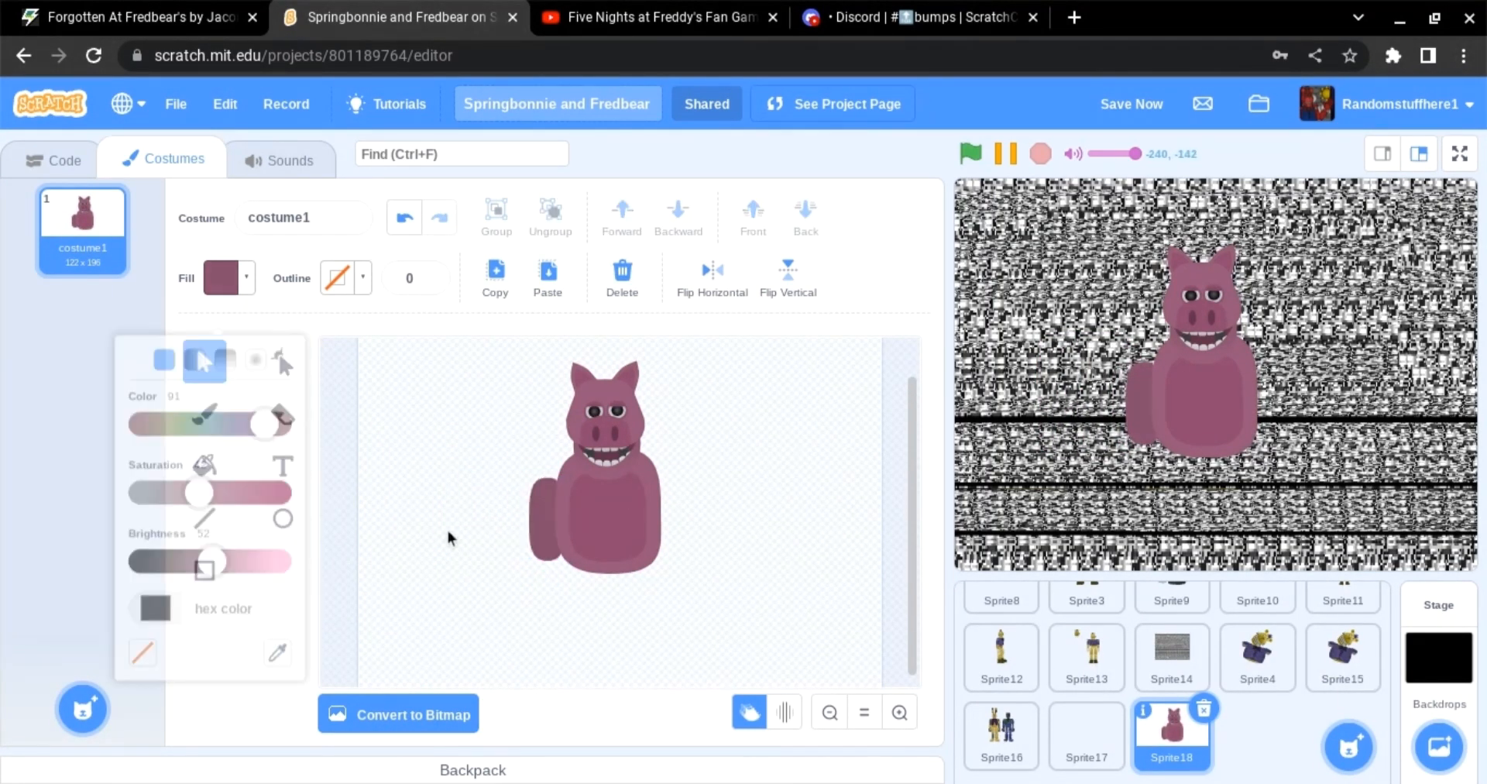
{"action": "left_click", "coordinate": [496, 278]}
{"action": "left_click", "coordinate": [548, 278]}
{"action": "left_click_drag", "start_coordinate": [553, 530], "coordinate": [503, 552]}
{"action": "left_click", "coordinate": [580, 609]}
{"action": "left_click_drag", "start_coordinate": [503, 601], "coordinate": [544, 536]}
{"action": "left_click", "coordinate": [592, 595]}
{"action": "left_click_drag", "start_coordinate": [548, 650], "coordinate": [544, 528]}
{"action": "left_click", "coordinate": [810, 221]}
{"action": "left_click", "coordinate": [759, 542]}
Step: Zoom in and shape the circle under the forearm into a hand with four fingers
{"action": "left_click", "coordinate": [899, 713]}
{"action": "scroll", "coordinate": [496, 558], "scroll_direction": "down", "scroll_amount": 3}
{"action": "key", "text": "r"}
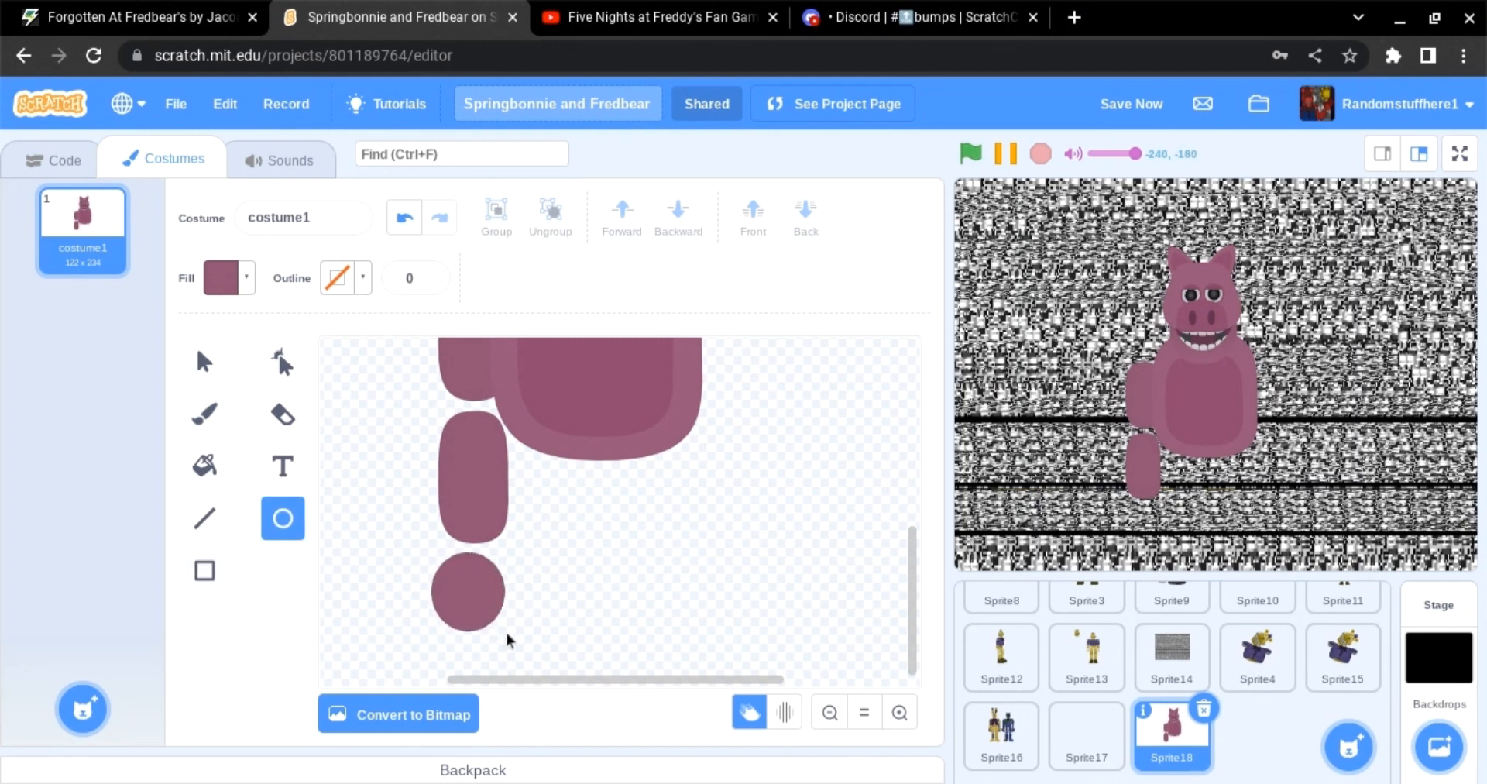
{"action": "key", "text": "a"}
{"action": "left_click_drag", "start_coordinate": [508, 640], "coordinate": [444, 673]}
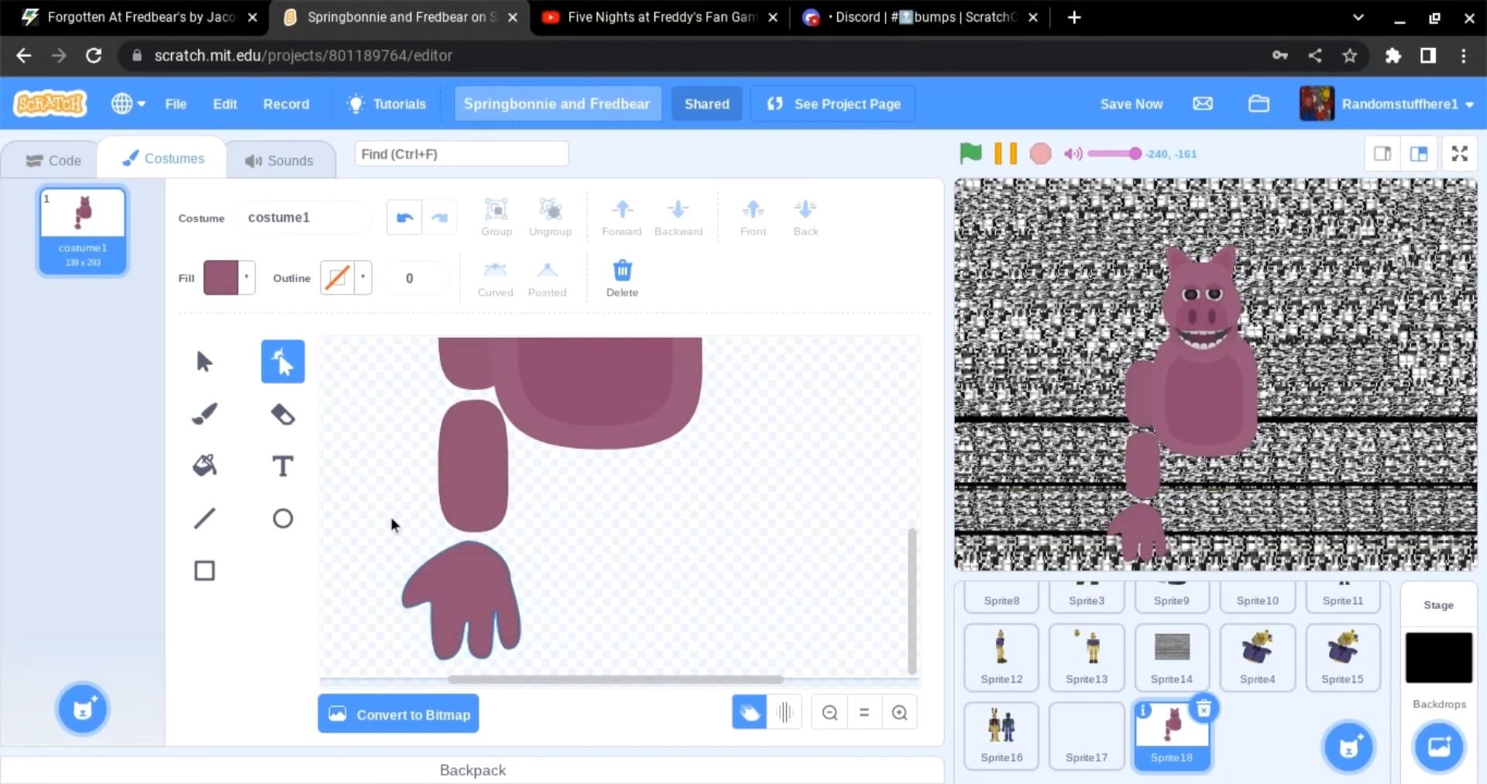
{"action": "left_click", "coordinate": [487, 573]}
{"action": "left_click", "coordinate": [380, 480]}
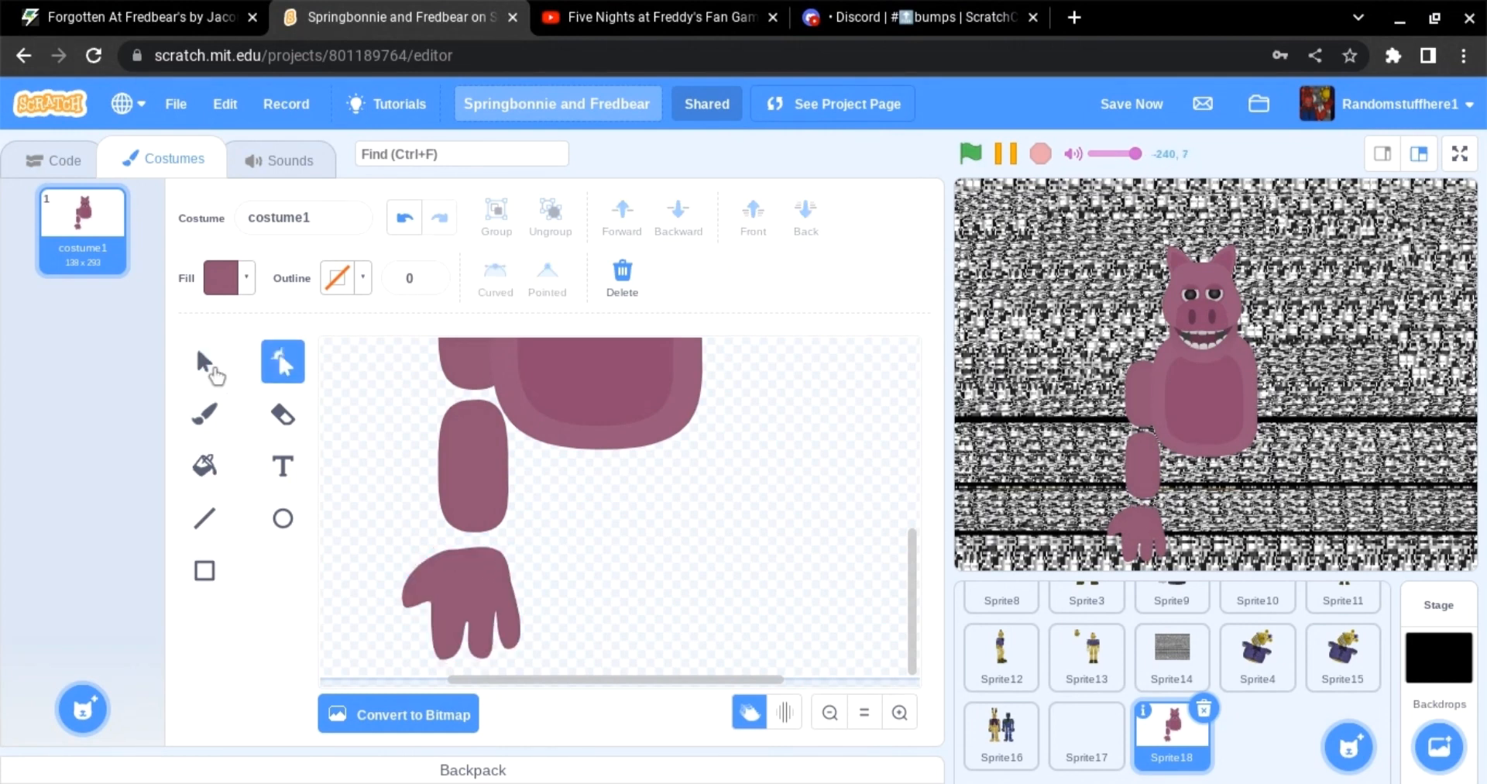
Step: Select the hand and flip it horizontally, nudging it into place
{"action": "left_click", "coordinate": [204, 362]}
{"action": "left_click", "coordinate": [473, 577]}
{"action": "left_click", "coordinate": [712, 277]}
{"action": "left_click_drag", "start_coordinate": [464, 584], "coordinate": [472, 578]}
{"action": "left_click", "coordinate": [727, 280]}
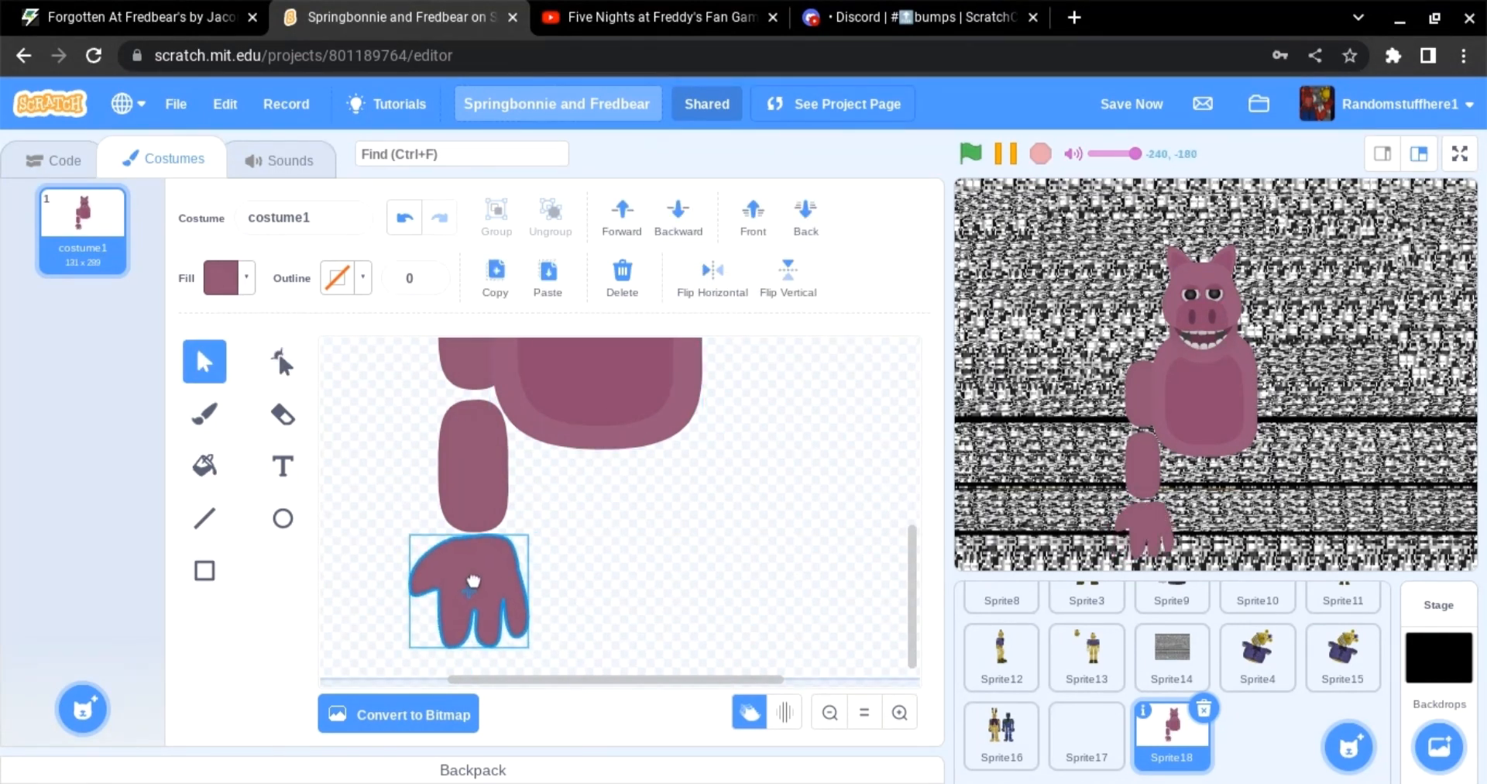
{"action": "left_click_drag", "start_coordinate": [469, 670], "coordinate": [463, 672]}
Step: Draw dark grey circles as shoulder and elbow joints and send them behind the limbs
{"action": "left_click", "coordinate": [364, 554]}
{"action": "left_click", "coordinate": [280, 518]}
{"action": "left_click", "coordinate": [221, 277]}
{"action": "left_click_drag", "start_coordinate": [199, 466], "coordinate": [138, 466]}
{"action": "left_click_drag", "start_coordinate": [214, 535], "coordinate": [179, 536]}
{"action": "left_click", "coordinate": [640, 565]}
{"action": "scroll", "coordinate": [642, 565], "scroll_direction": "up", "scroll_amount": 3}
{"action": "mouse_move", "coordinate": [463, 444]}
{"action": "left_mouse_down"}
{"action": "mouse_move", "coordinate": [529, 505]}
{"action": "mouse_move", "coordinate": [694, 468]}
{"action": "mouse_move", "coordinate": [476, 590]}
{"action": "left_mouse_up"}
{"action": "left_click", "coordinate": [805, 216]}
{"action": "left_click", "coordinate": [410, 418]}
{"action": "left_click", "coordinate": [204, 362]}
{"action": "left_click", "coordinate": [544, 281]}
{"action": "left_click", "coordinate": [805, 217]}
{"action": "left_click", "coordinate": [745, 470]}
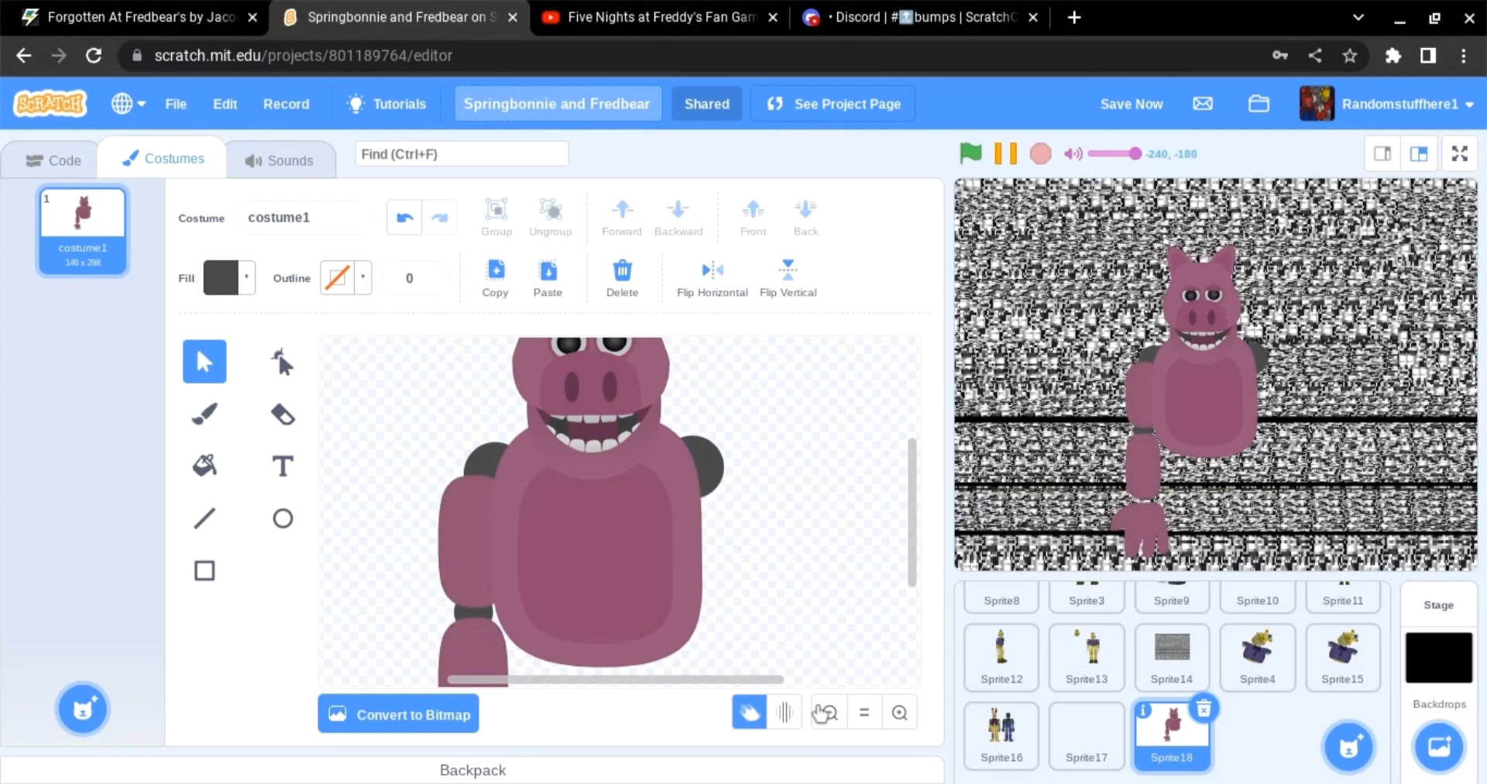
Step: Group the arm pieces and send the whole arm behind the body
{"action": "left_click", "coordinate": [864, 711]}
{"action": "left_click", "coordinate": [484, 538]}
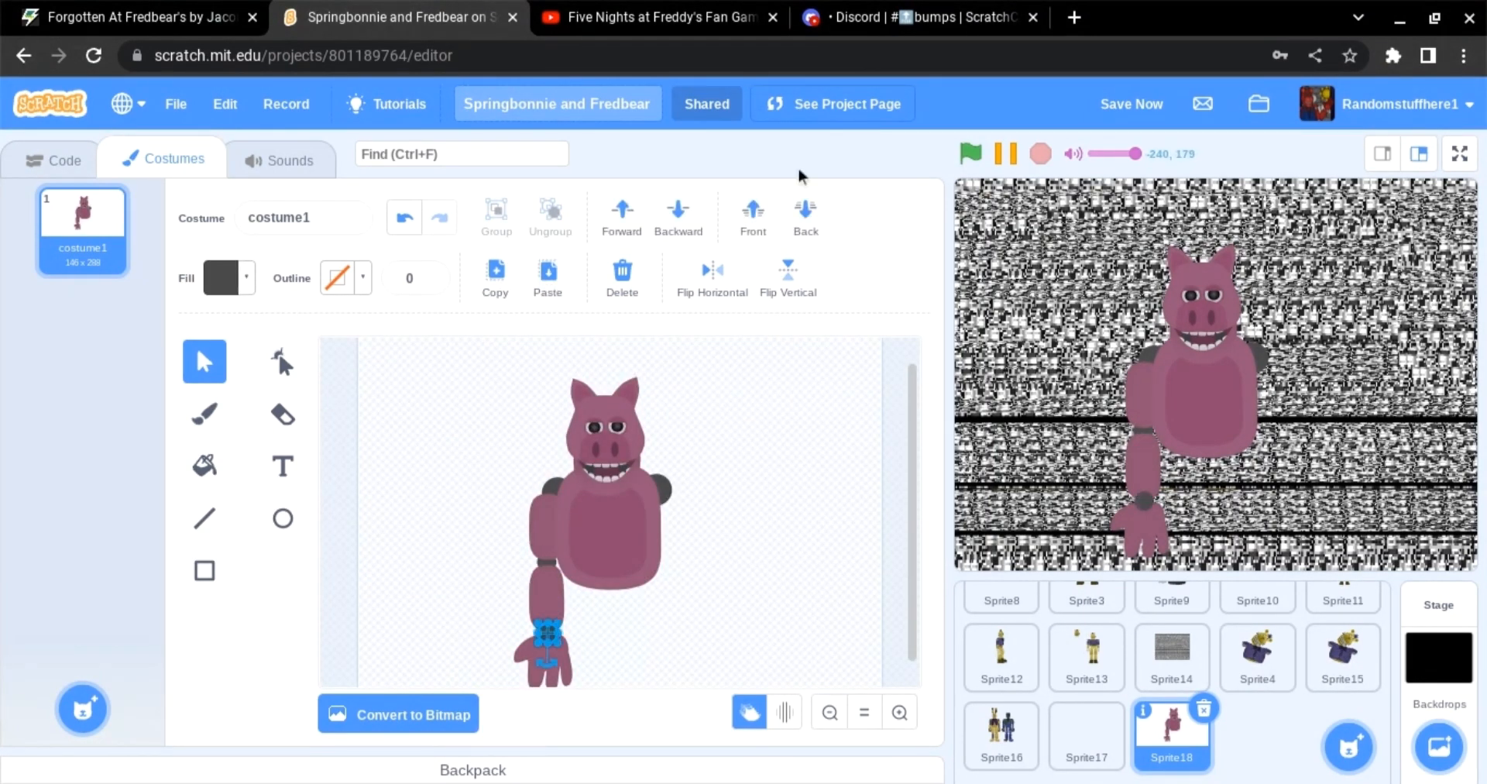
{"action": "left_click_drag", "start_coordinate": [551, 620], "coordinate": [553, 621]}
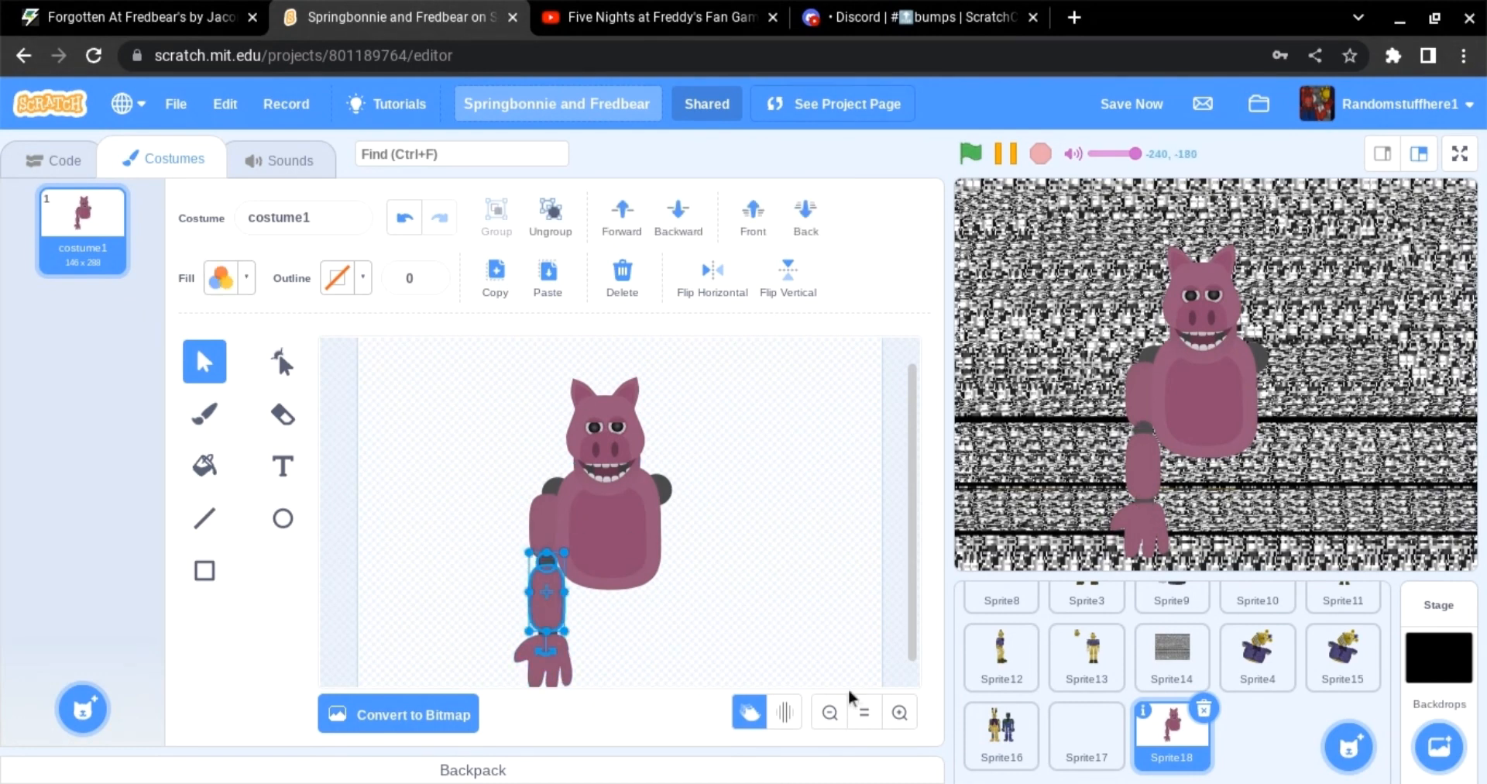
{"action": "double_click", "coordinate": [899, 712]}
{"action": "scroll", "coordinate": [587, 556], "scroll_direction": "down", "scroll_amount": 2}
{"action": "left_click", "coordinate": [548, 538], "text": "shift"}
{"action": "left_click", "coordinate": [497, 217]}
{"action": "left_click", "coordinate": [806, 216]}
{"action": "left_click", "coordinate": [783, 587]}
{"action": "left_click", "coordinate": [829, 712]}
Step: Duplicate and flip the arm for the body's right side, and paste another copy for a leg
{"action": "left_click", "coordinate": [829, 712]}
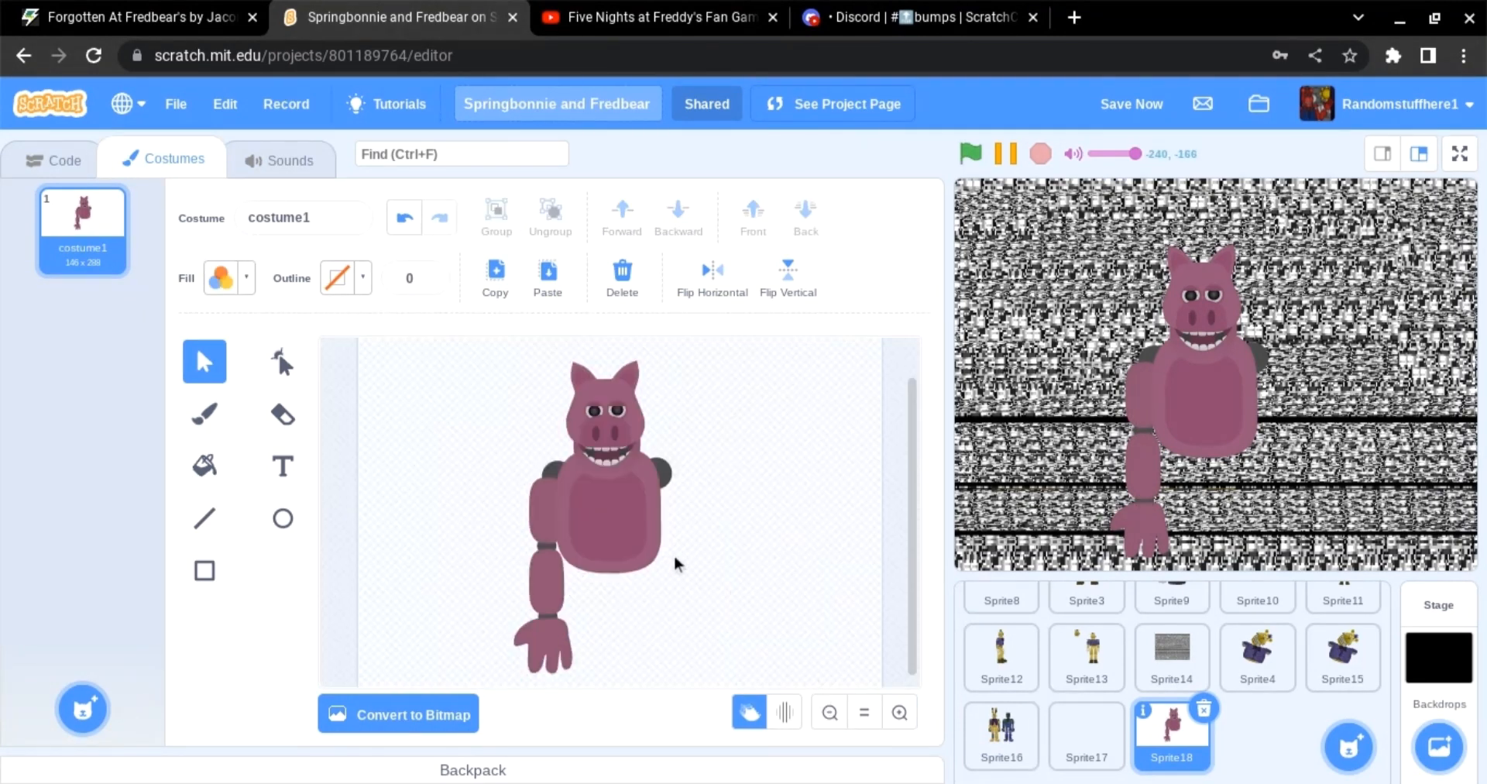
{"action": "left_click", "coordinate": [540, 656]}
{"action": "left_click", "coordinate": [496, 271]}
{"action": "left_click", "coordinate": [548, 271]}
{"action": "left_click", "coordinate": [712, 271]}
{"action": "left_click_drag", "start_coordinate": [547, 580], "coordinate": [639, 641]}
{"action": "left_click", "coordinate": [768, 524]}
{"action": "left_click", "coordinate": [505, 284]}
{"action": "left_click", "coordinate": [552, 273]}
{"action": "left_click", "coordinate": [830, 711]}
Step: Select all body parts and scale the whole figure slightly narrower
{"action": "left_click", "coordinate": [569, 418]}
{"action": "left_click", "coordinate": [610, 496]}
{"action": "left_click", "coordinate": [657, 591], "text": "shift"}
{"action": "left_click", "coordinate": [573, 591], "text": "shift"}
{"action": "left_click", "coordinate": [572, 551], "text": "shift"}
{"action": "left_click", "coordinate": [658, 546], "text": "shift"}
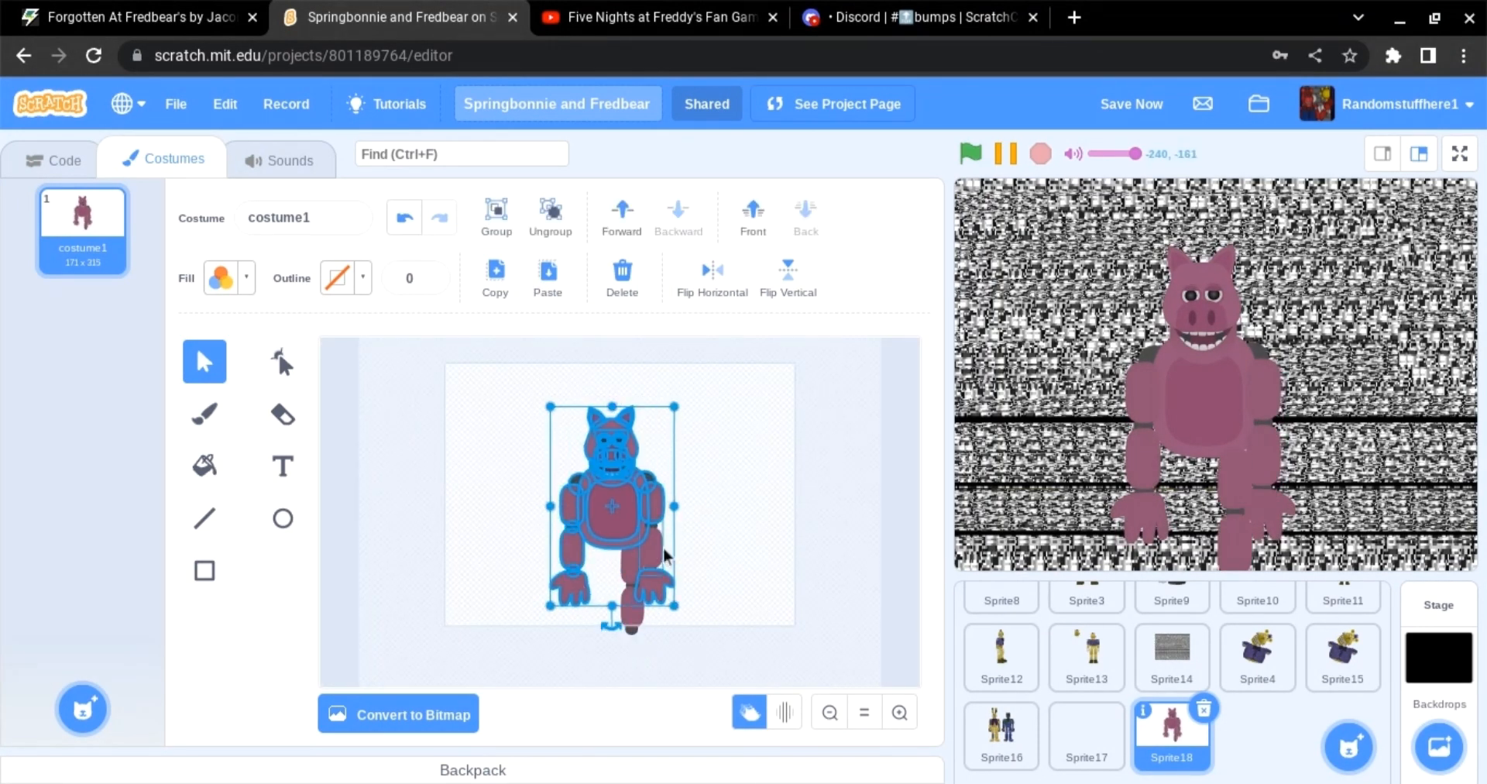
{"action": "left_click_drag", "start_coordinate": [550, 607], "coordinate": [570, 571]}
{"action": "left_click", "coordinate": [736, 557]}
Step: Zoom in and move the leg piece lower under the torso
{"action": "left_click", "coordinate": [899, 712]}
{"action": "scroll", "coordinate": [623, 573], "scroll_direction": "down", "scroll_amount": 1}
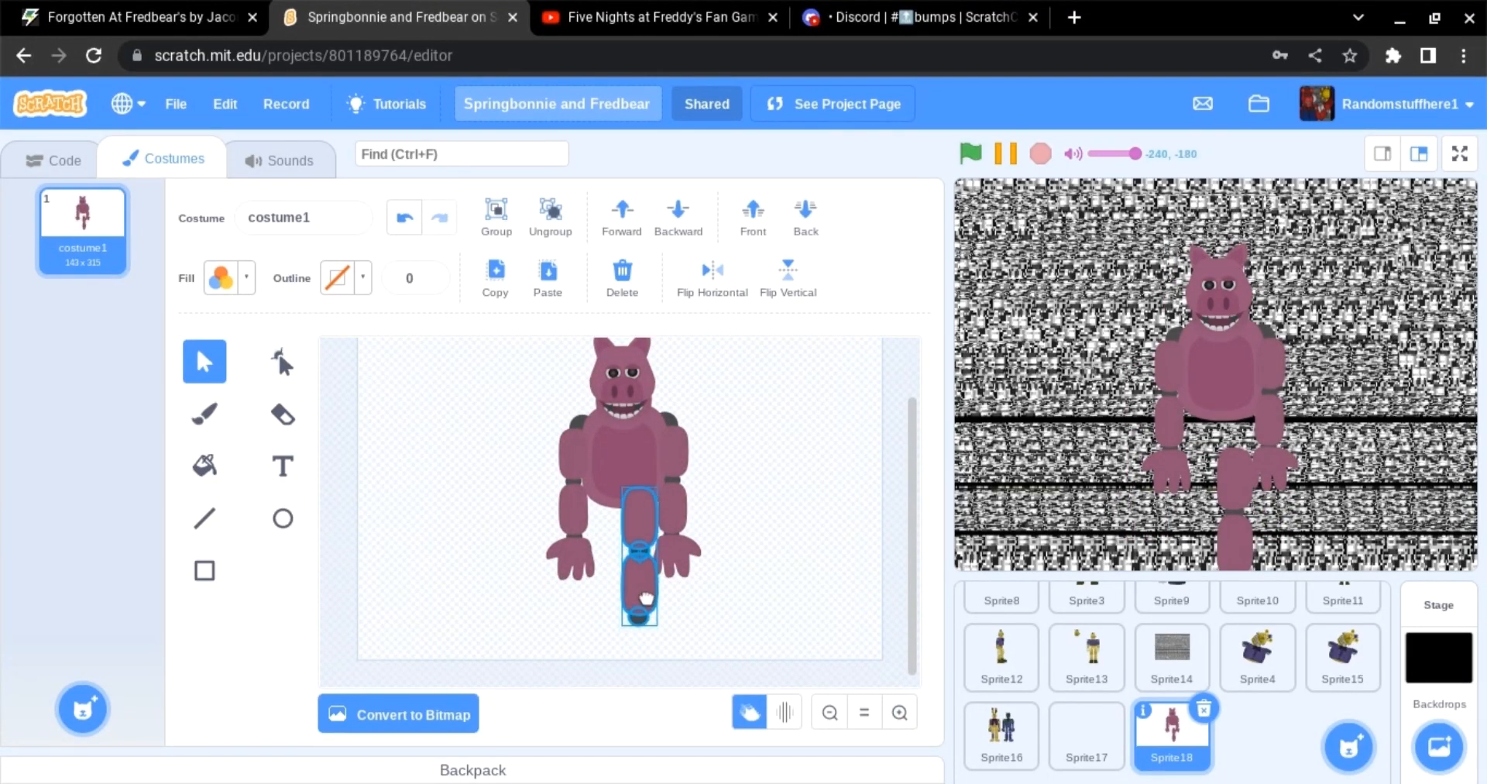
{"action": "left_click_drag", "start_coordinate": [646, 598], "coordinate": [650, 613]}
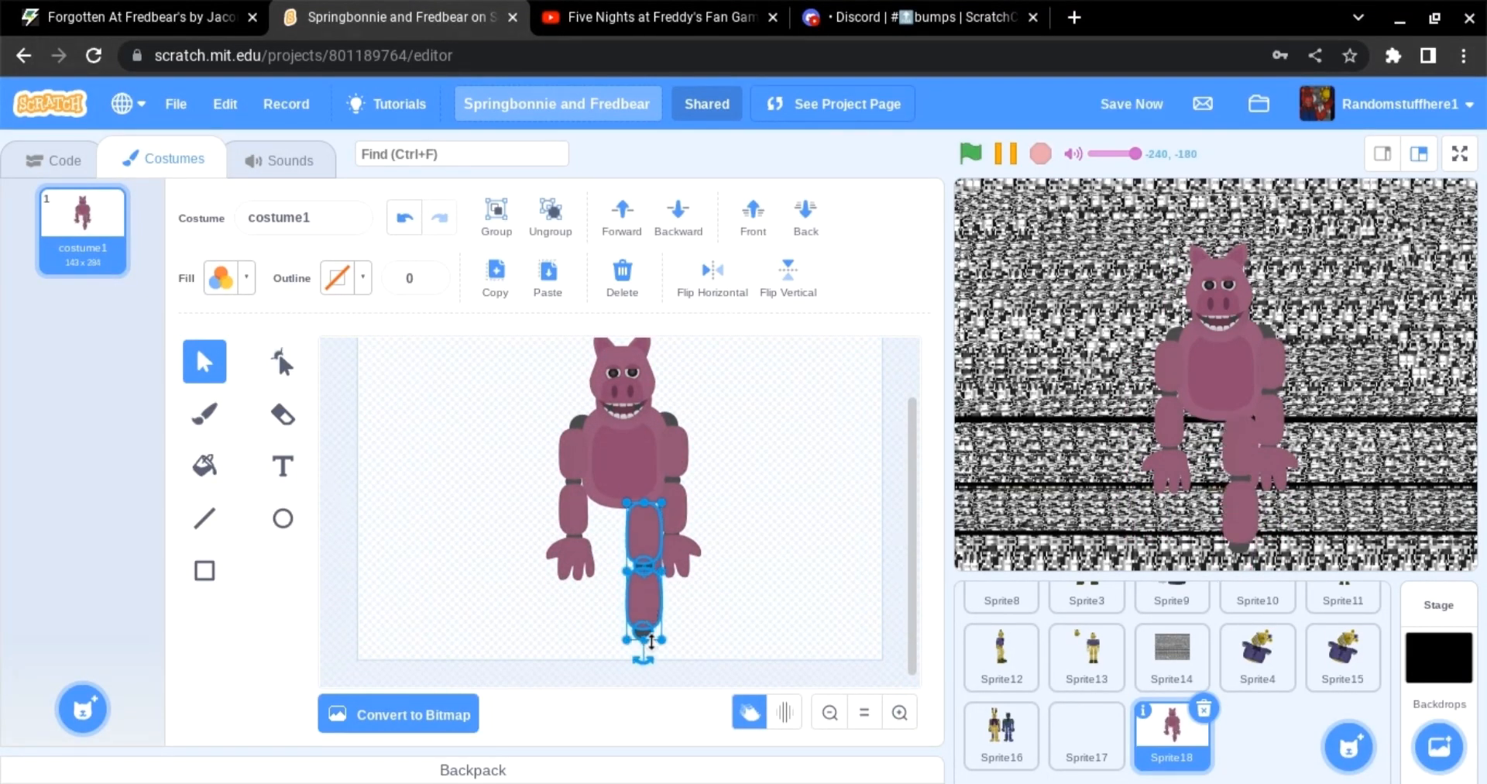
Step: Draw a square beside the figure and reshape it into a foot block with an angled corner
{"action": "left_click", "coordinate": [205, 570]}
{"action": "left_click_drag", "start_coordinate": [396, 508], "coordinate": [455, 564]}
{"action": "left_click", "coordinate": [220, 277]}
{"action": "left_click", "coordinate": [277, 624]}
{"action": "left_click", "coordinate": [600, 545]}
{"action": "left_click", "coordinate": [478, 457]}
{"action": "key", "text": "a"}
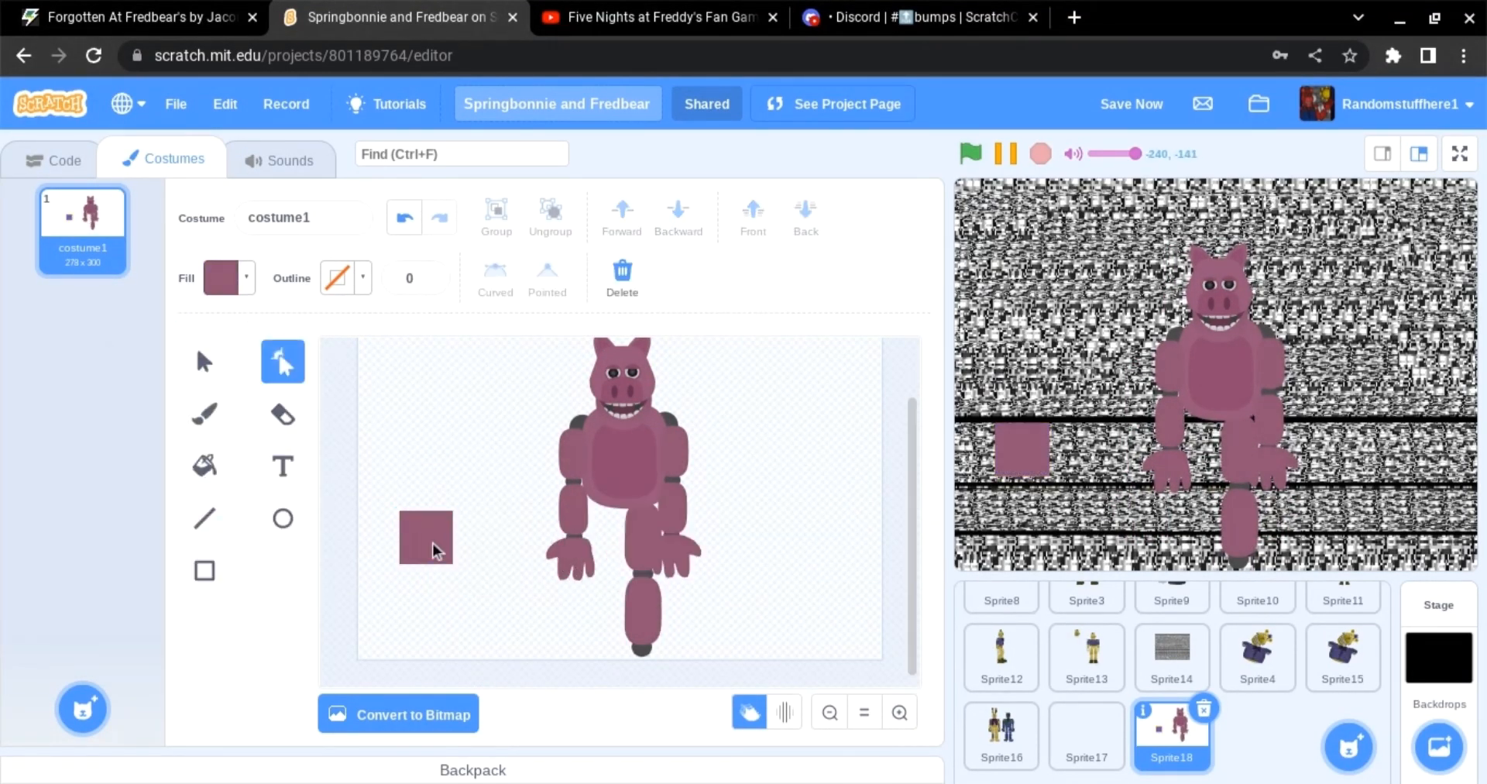
{"action": "left_click", "coordinate": [480, 575]}
Step: Draw oval toes on the front of the foot, duplicating one beside the other
{"action": "left_click", "coordinate": [283, 518]}
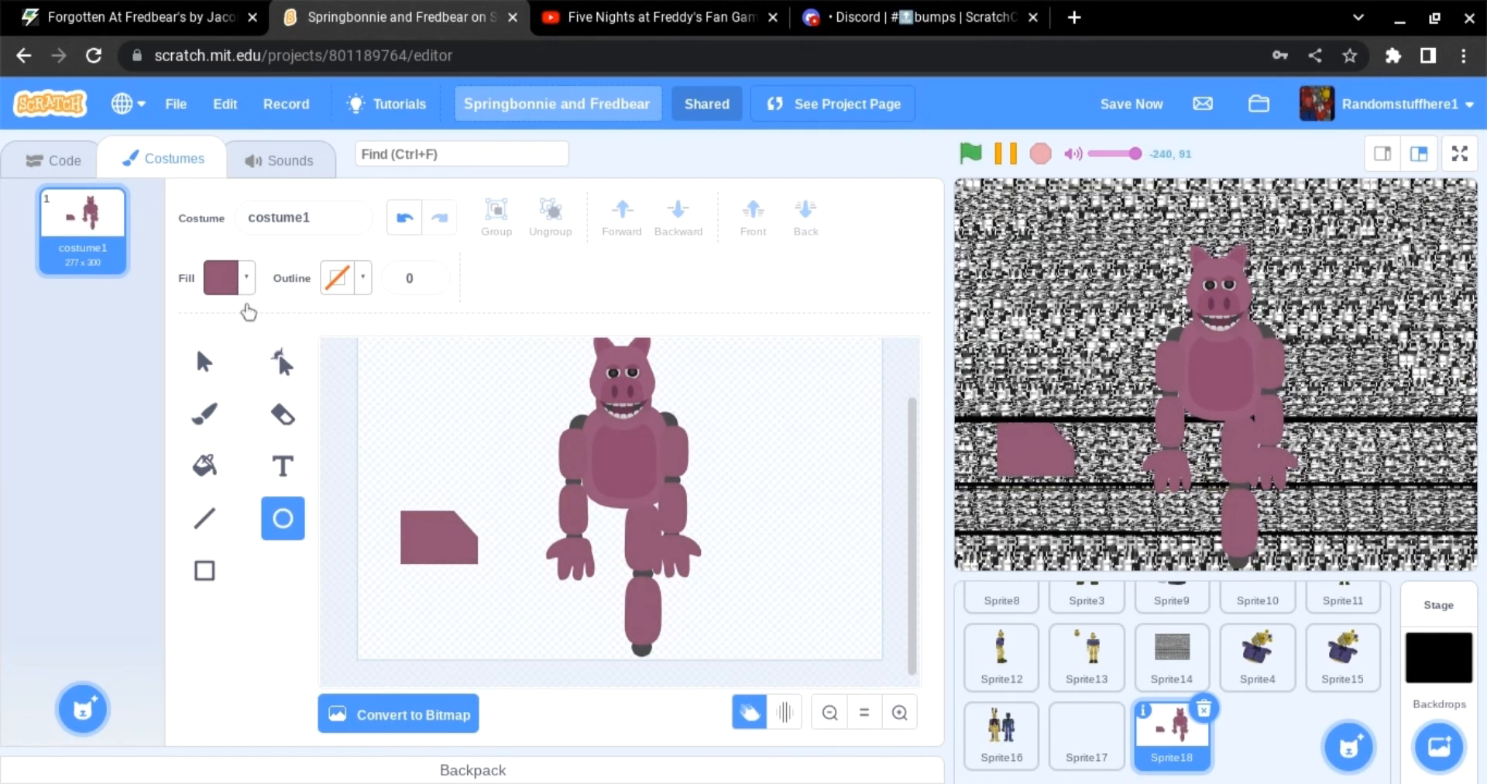
{"action": "left_click", "coordinate": [225, 279]}
{"action": "left_click", "coordinate": [307, 495]}
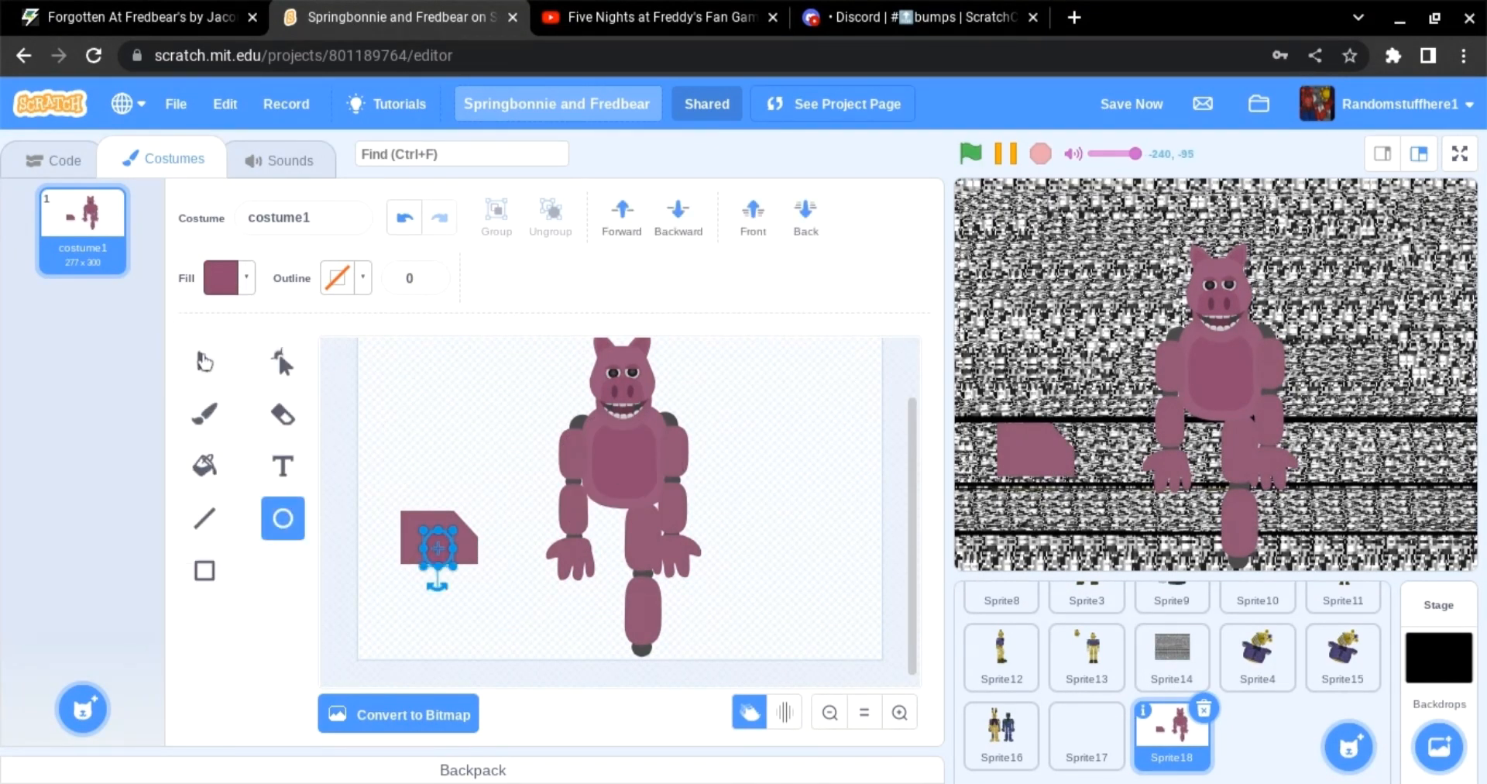
{"action": "key", "text": "v"}
{"action": "scroll", "coordinate": [444, 555], "scroll_direction": "up", "scroll_amount": 2}
{"action": "left_click", "coordinate": [468, 557]}
{"action": "left_click", "coordinate": [426, 544], "text": "shift"}
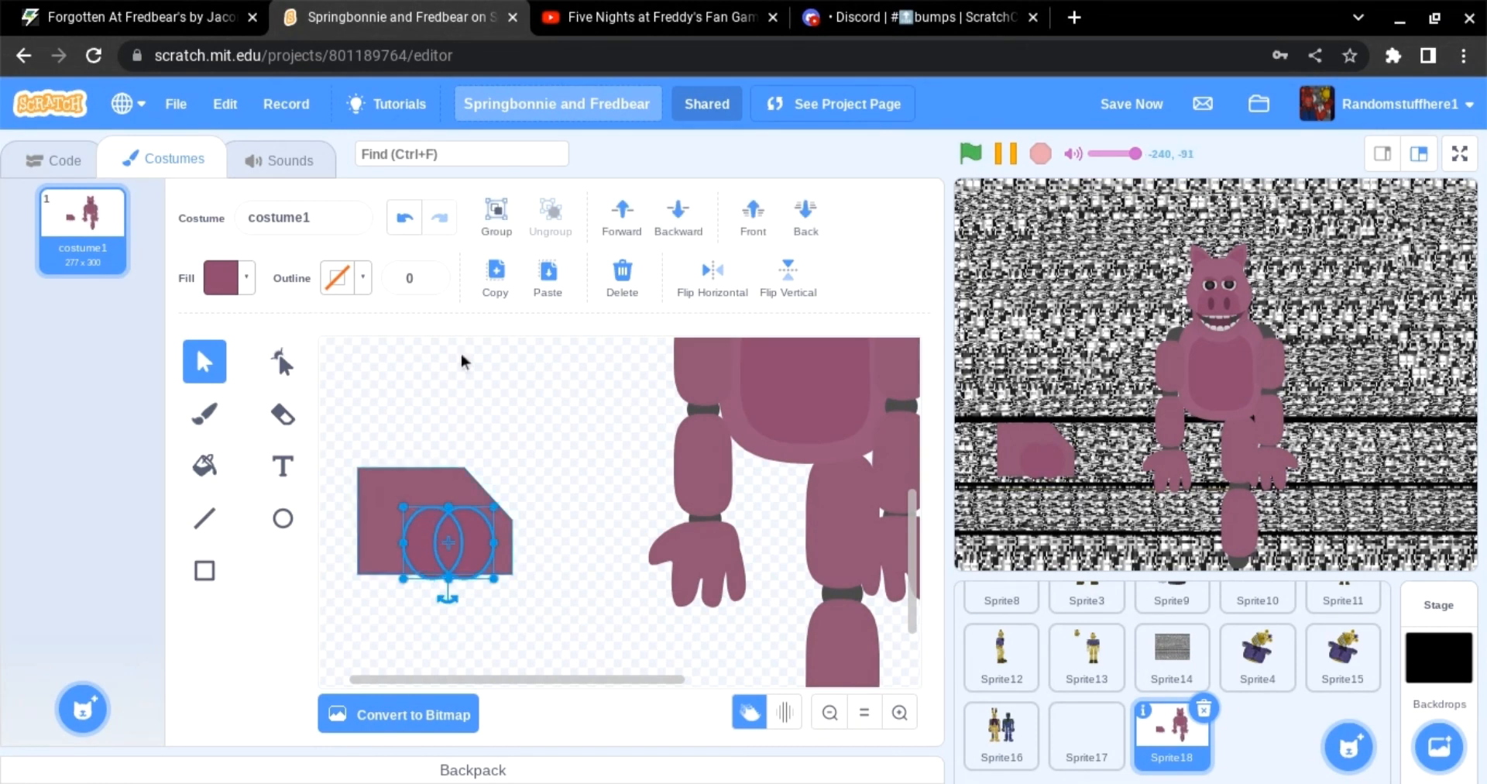
{"action": "left_click", "coordinate": [496, 278]}
{"action": "left_click", "coordinate": [548, 278]}
{"action": "left_click_drag", "start_coordinate": [481, 562], "coordinate": [536, 550]}
{"action": "left_click_drag", "start_coordinate": [585, 598], "coordinate": [391, 480]}
{"action": "left_click", "coordinate": [491, 435]}
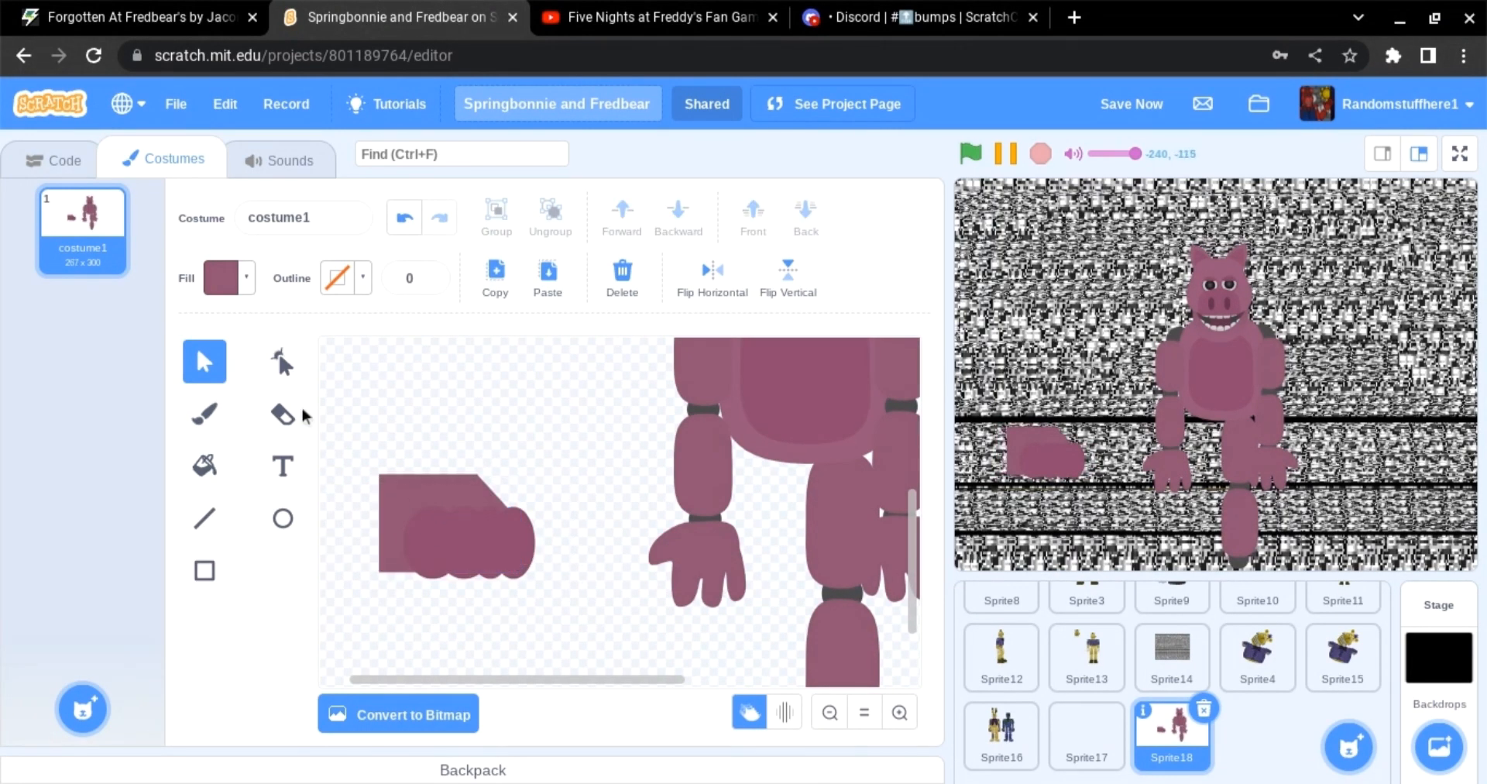
Step: Reshape the foot's outline points to round off its back edge
{"action": "left_click", "coordinate": [283, 361]}
{"action": "left_click_drag", "start_coordinate": [384, 559], "coordinate": [355, 526]}
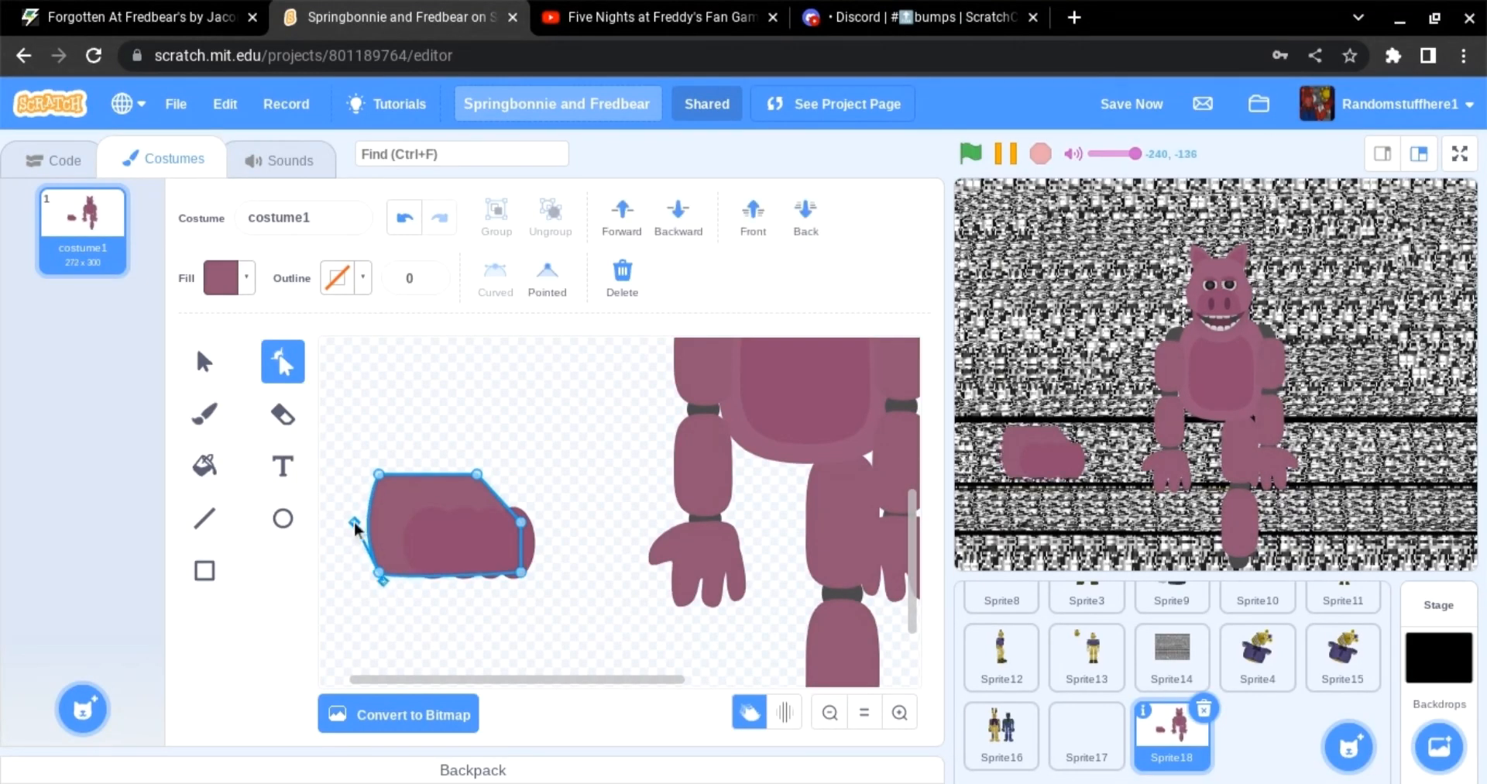
{"action": "left_click", "coordinate": [458, 423]}
{"action": "left_click", "coordinate": [415, 519]}
{"action": "left_click", "coordinate": [379, 573]}
{"action": "left_click", "coordinate": [455, 420]}
{"action": "mouse_move", "coordinate": [381, 581]}
{"action": "left_mouse_down"}
{"action": "mouse_move", "coordinate": [394, 586]}
{"action": "mouse_move", "coordinate": [388, 568]}
{"action": "left_mouse_up"}
{"action": "left_click", "coordinate": [415, 519]}
{"action": "left_click", "coordinate": [376, 554]}
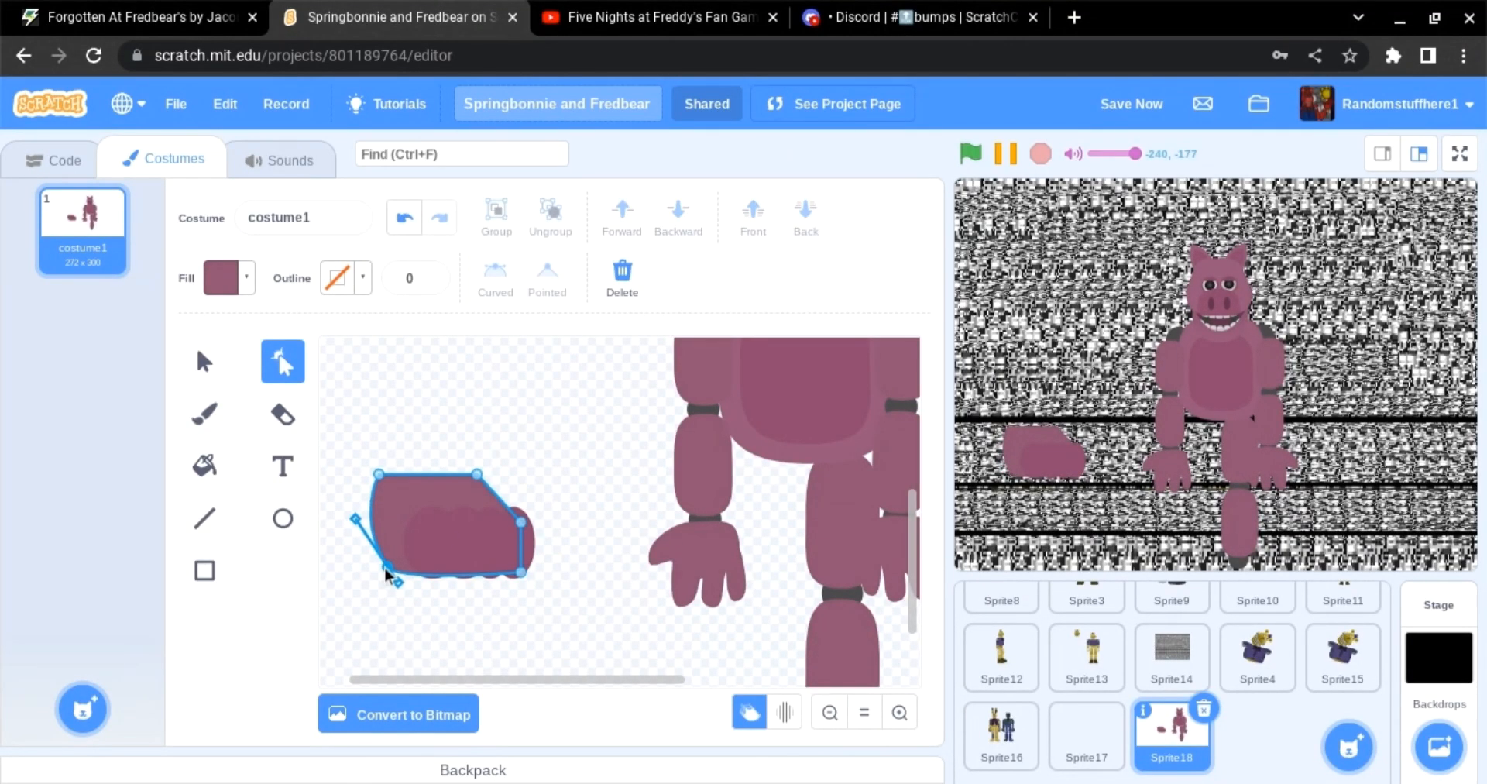
{"action": "left_click", "coordinate": [439, 420]}
{"action": "left_click", "coordinate": [379, 481]}
Step: Group the foot parts and move the foot under the leg
{"action": "left_click", "coordinate": [204, 362]}
{"action": "left_click_drag", "start_coordinate": [350, 452], "coordinate": [564, 608]}
{"action": "left_click", "coordinate": [494, 217]}
{"action": "left_click", "coordinate": [569, 418]}
{"action": "left_click", "coordinate": [830, 714]}
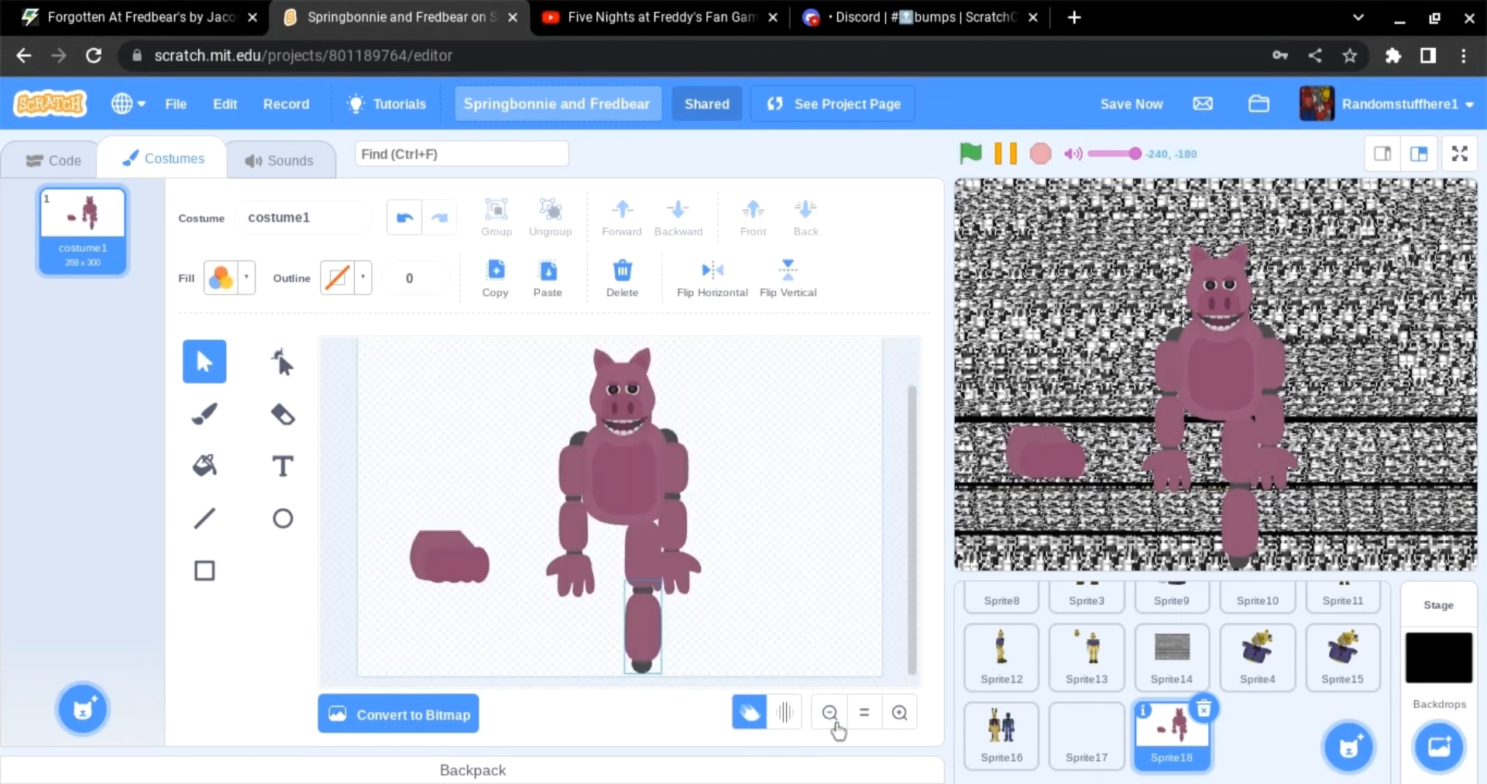
{"action": "left_click_drag", "start_coordinate": [442, 556], "coordinate": [624, 542]}
{"action": "scroll", "coordinate": [672, 639], "scroll_direction": "down", "scroll_amount": 2}
{"action": "left_click", "coordinate": [726, 626]}
Step: Paste a copy of the leg with its foot as the second leg beside the first
{"action": "left_click", "coordinate": [656, 629]}
{"action": "left_click", "coordinate": [649, 659]}
{"action": "scroll", "coordinate": [648, 660], "scroll_direction": "up", "scroll_amount": 1}
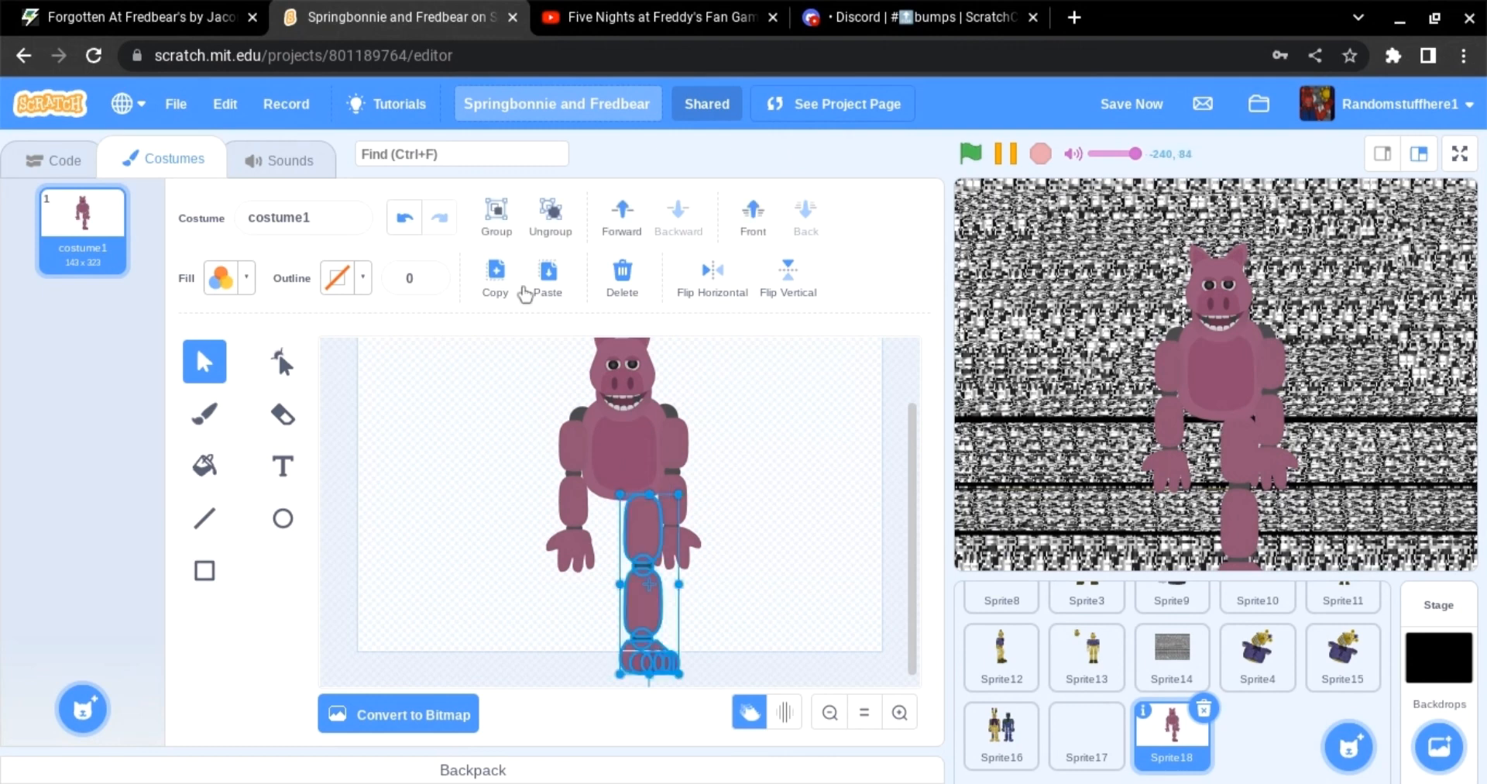
{"action": "left_click", "coordinate": [548, 278]}
{"action": "left_click_drag", "start_coordinate": [650, 589], "coordinate": [639, 547]}
{"action": "left_click", "coordinate": [847, 494]}
{"action": "left_click_drag", "start_coordinate": [640, 547], "coordinate": [645, 547]}
{"action": "left_click", "coordinate": [408, 219]}
{"action": "scroll", "coordinate": [737, 553], "scroll_direction": "up", "scroll_amount": 1}
{"action": "left_click", "coordinate": [608, 488]}
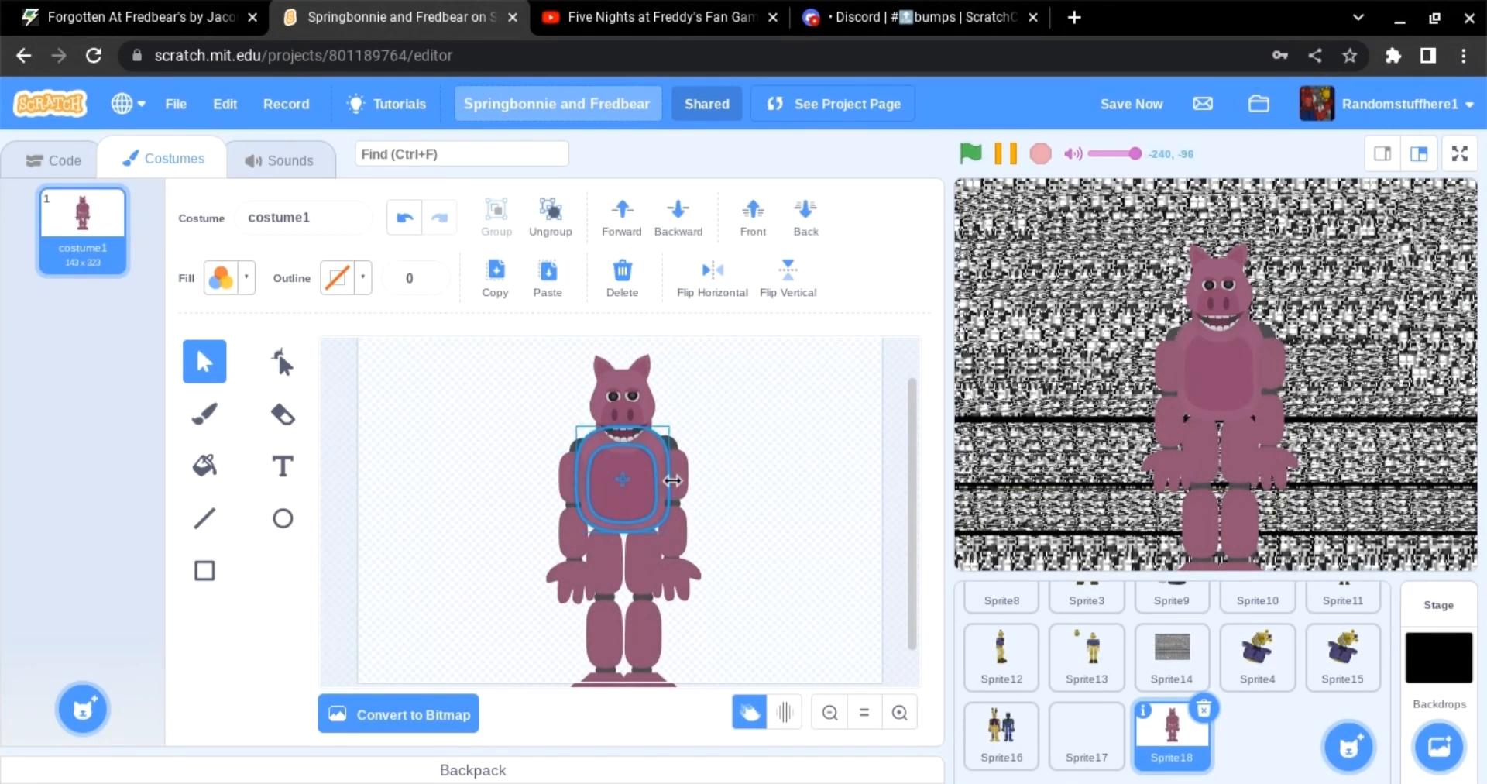
Step: Move both arms outward from the sides of the body
{"action": "left_click_drag", "start_coordinate": [673, 481], "coordinate": [674, 481]}
{"action": "left_click_drag", "start_coordinate": [547, 481], "coordinate": [573, 579]}
{"action": "left_click_drag", "start_coordinate": [572, 575], "coordinate": [549, 574]}
{"action": "left_click_drag", "start_coordinate": [752, 582], "coordinate": [688, 482]}
{"action": "left_click_drag", "start_coordinate": [682, 488], "coordinate": [745, 502]}
{"action": "key", "text": "ctrl+z"}
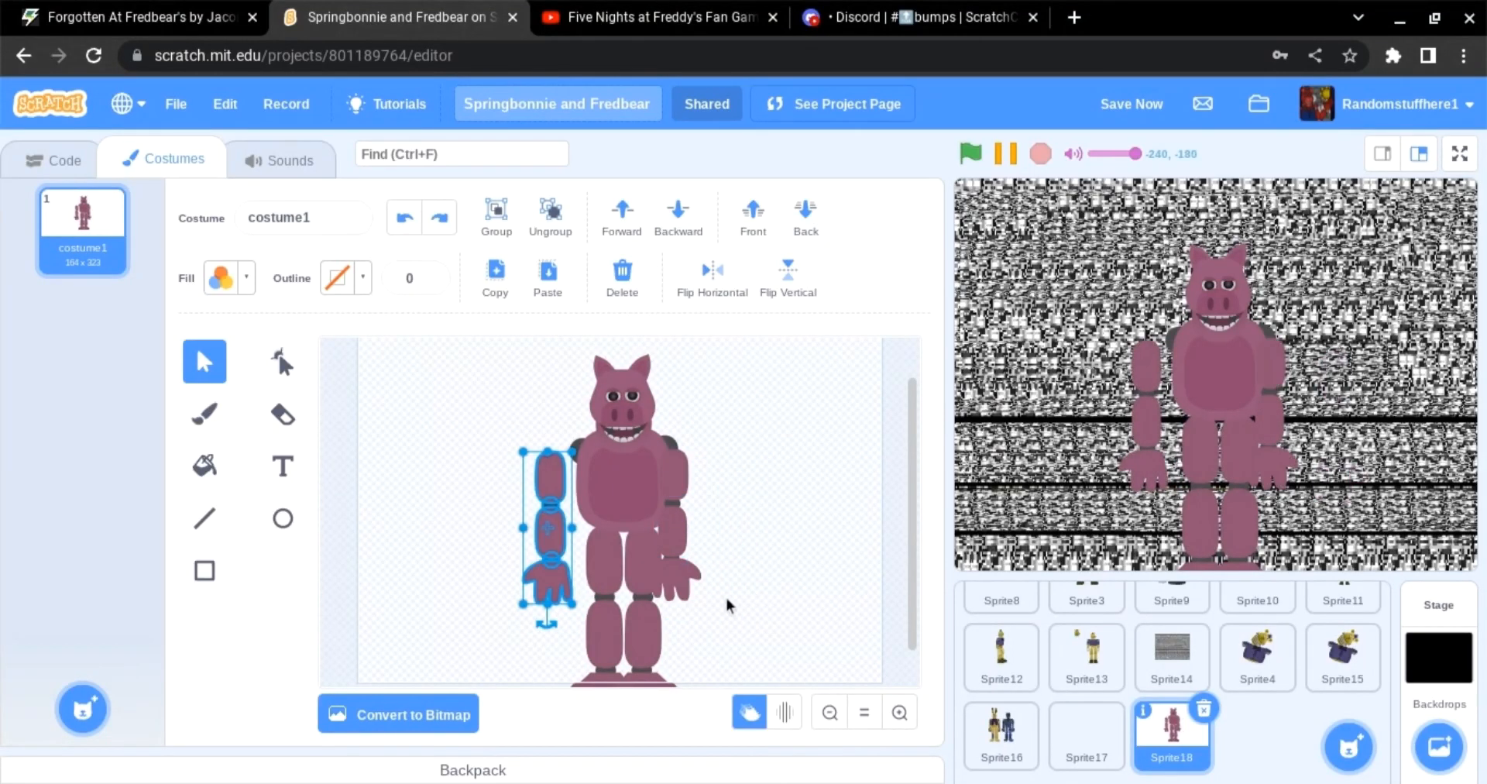
{"action": "left_click_drag", "start_coordinate": [727, 599], "coordinate": [682, 481]}
{"action": "left_click_drag", "start_coordinate": [677, 484], "coordinate": [722, 498]}
Step: Select all the head parts and group them together
{"action": "left_click_drag", "start_coordinate": [691, 434], "coordinate": [627, 418]}
{"action": "left_click", "coordinate": [497, 217]}
{"action": "left_click", "coordinate": [819, 366]}
{"action": "left_click", "coordinate": [629, 402]}
{"action": "left_click", "coordinate": [628, 427], "text": "shift"}
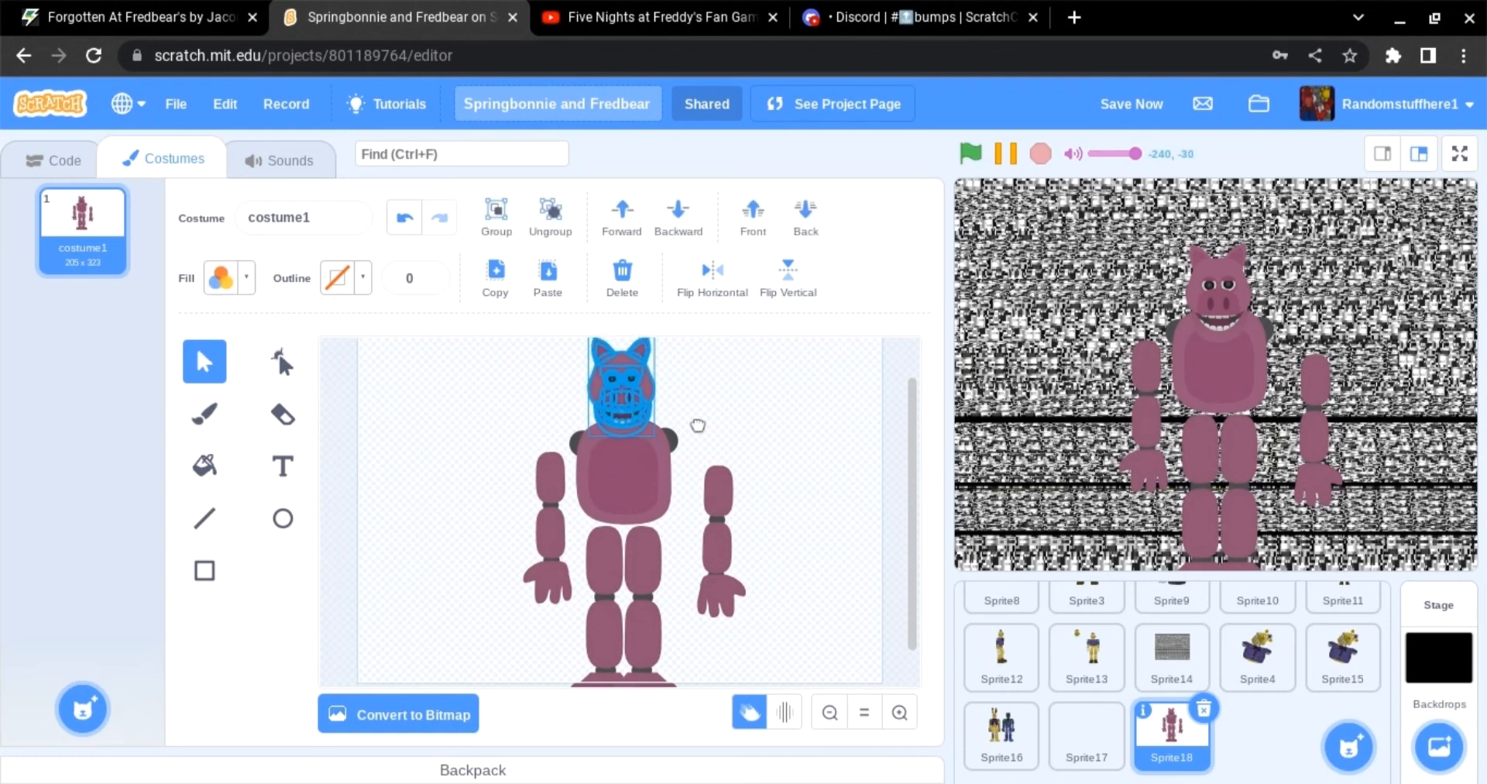
Step: Select both legs together and move them up against the bottom of the body
{"action": "left_click", "coordinate": [697, 425]}
{"action": "scroll", "coordinate": [652, 661], "scroll_direction": "down", "scroll_amount": 2}
{"action": "left_click_drag", "start_coordinate": [663, 590], "coordinate": [650, 536]}
{"action": "left_click_drag", "start_coordinate": [651, 536], "coordinate": [654, 524]}
{"action": "left_click_drag", "start_coordinate": [586, 683], "coordinate": [601, 529]}
{"action": "left_click_drag", "start_coordinate": [664, 671], "coordinate": [648, 530]}
{"action": "left_click", "coordinate": [609, 536]}
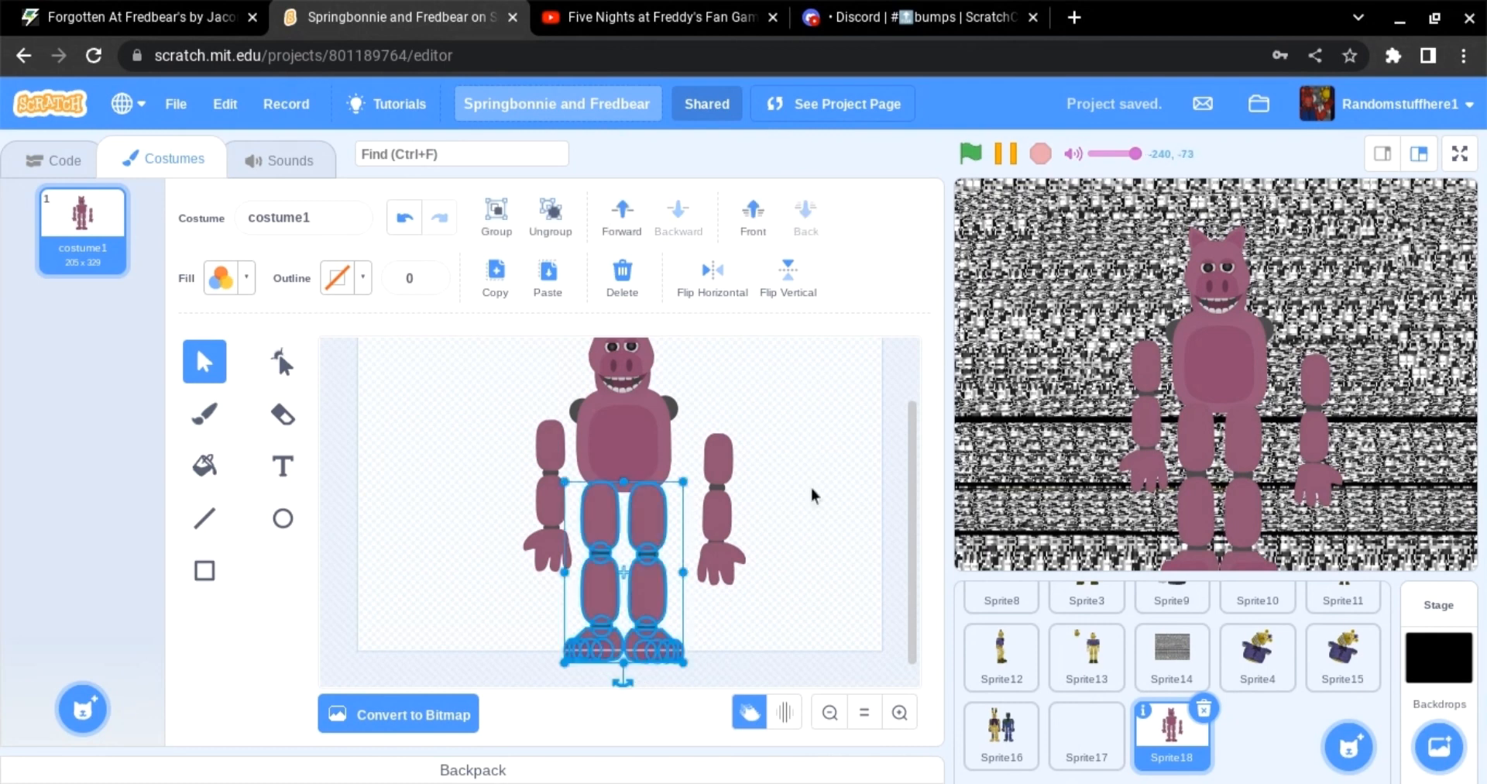
Step: Move the right arm back in closer beside the body
{"action": "left_click", "coordinate": [813, 495]}
{"action": "left_click_drag", "start_coordinate": [725, 467], "coordinate": [681, 436]}
{"action": "left_click_drag", "start_coordinate": [681, 581], "coordinate": [696, 580]}
{"action": "left_click_drag", "start_coordinate": [669, 468], "coordinate": [685, 471]}
{"action": "mouse_move", "coordinate": [731, 460]}
{"action": "left_mouse_down"}
{"action": "mouse_move", "coordinate": [687, 542]}
{"action": "mouse_move", "coordinate": [693, 581]}
{"action": "left_mouse_up"}
{"action": "left_click_drag", "start_coordinate": [694, 496], "coordinate": [689, 496]}
{"action": "left_click", "coordinate": [788, 544]}
Step: Rotate the left arm upward into a waving pose and reposition it at the shoulder
{"action": "left_click_drag", "start_coordinate": [517, 512], "coordinate": [560, 553]}
{"action": "left_click_drag", "start_coordinate": [546, 586], "coordinate": [495, 502]}
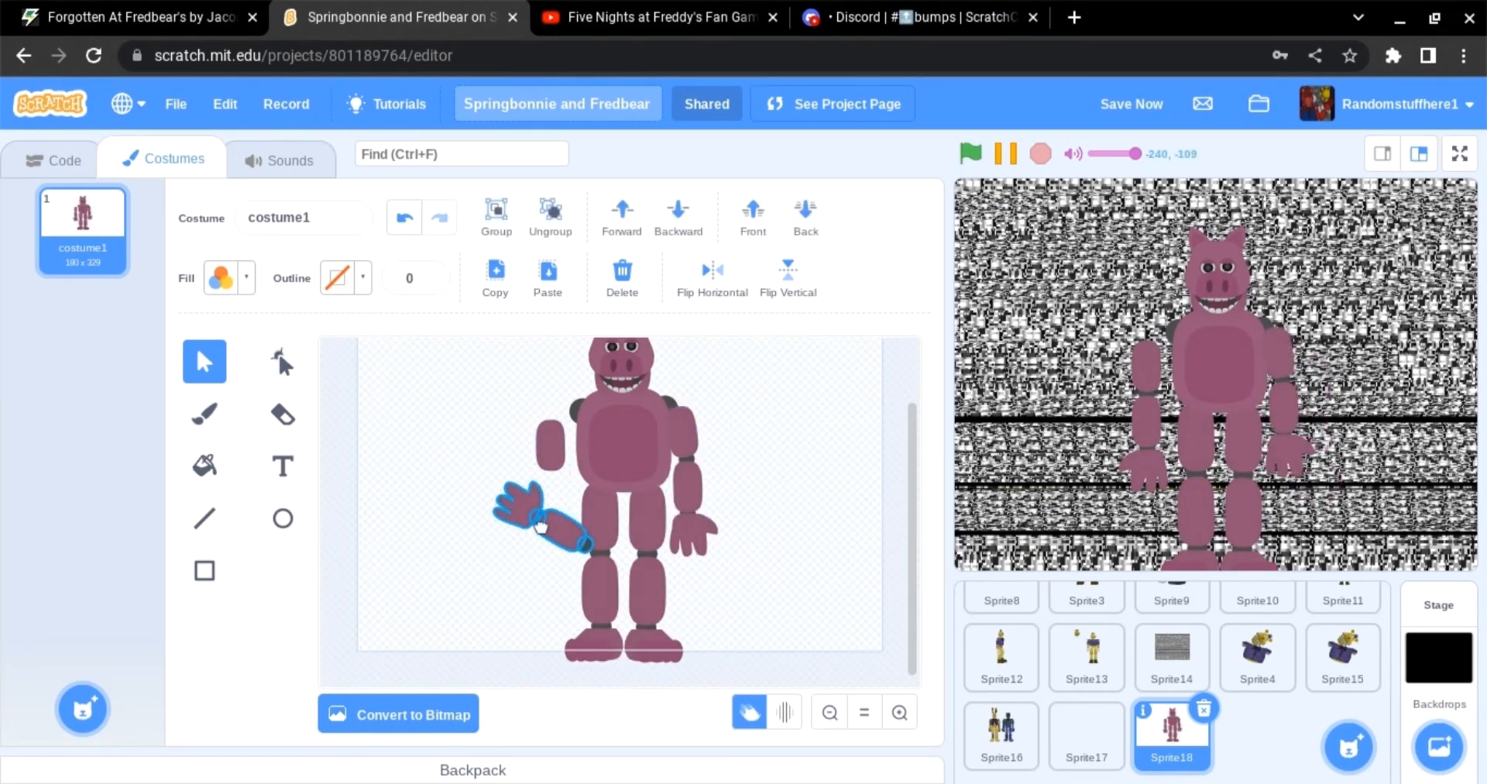
{"action": "left_click_drag", "start_coordinate": [560, 539], "coordinate": [521, 457]}
{"action": "left_click", "coordinate": [549, 540]}
{"action": "scroll", "coordinate": [551, 543], "scroll_direction": "up", "scroll_amount": 1}
{"action": "left_click_drag", "start_coordinate": [551, 535], "coordinate": [507, 449]}
{"action": "left_click_drag", "start_coordinate": [537, 460], "coordinate": [553, 447]}
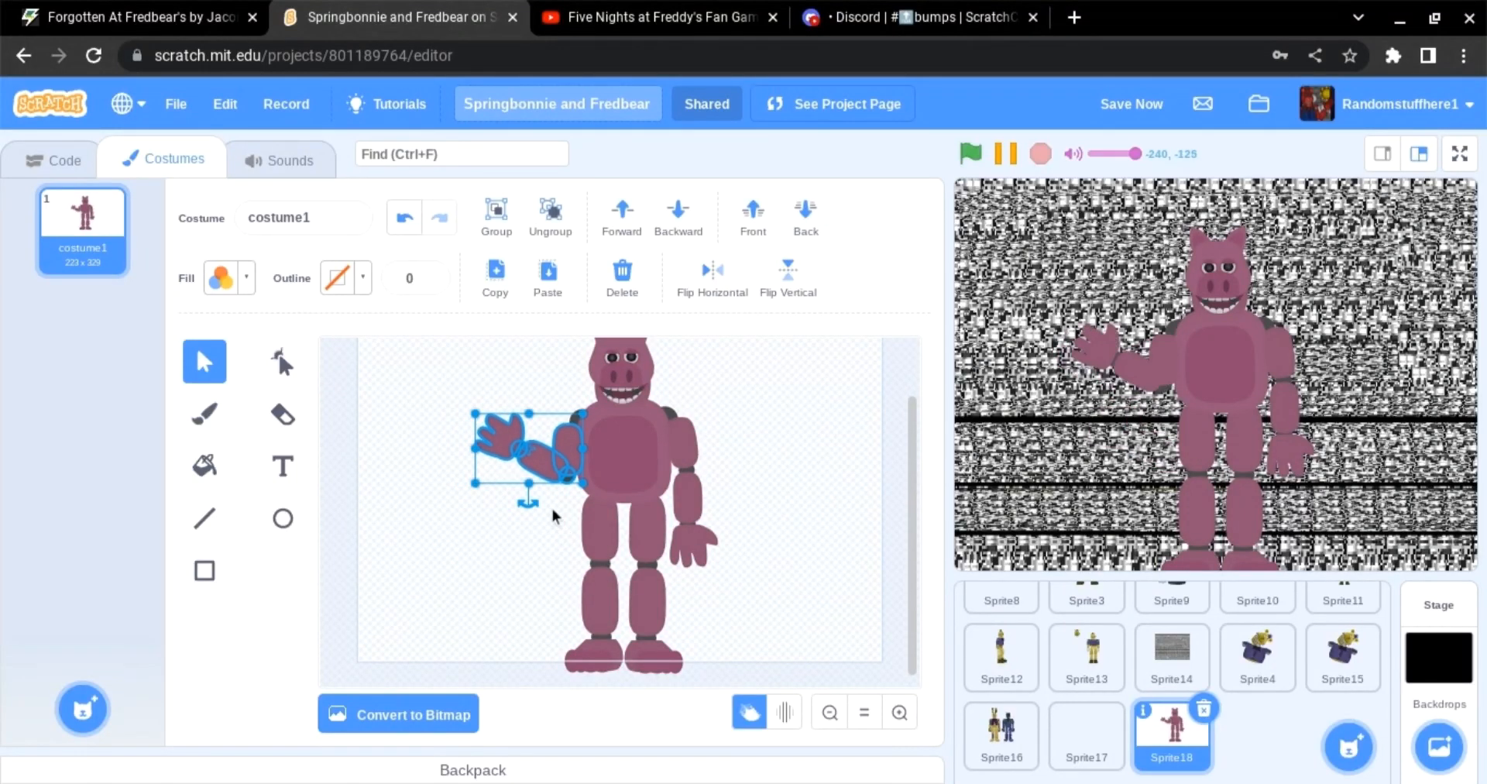
{"action": "left_click_drag", "start_coordinate": [530, 500], "coordinate": [509, 497]}
{"action": "left_click_drag", "start_coordinate": [541, 466], "coordinate": [545, 459]}
{"action": "left_click", "coordinate": [547, 528]}
{"action": "scroll", "coordinate": [550, 535], "scroll_direction": "up", "scroll_amount": 1}
Step: Zoom out to review the whole character and return to the default zoom
{"action": "left_click", "coordinate": [829, 710]}
{"action": "key", "text": "ctrl+a"}
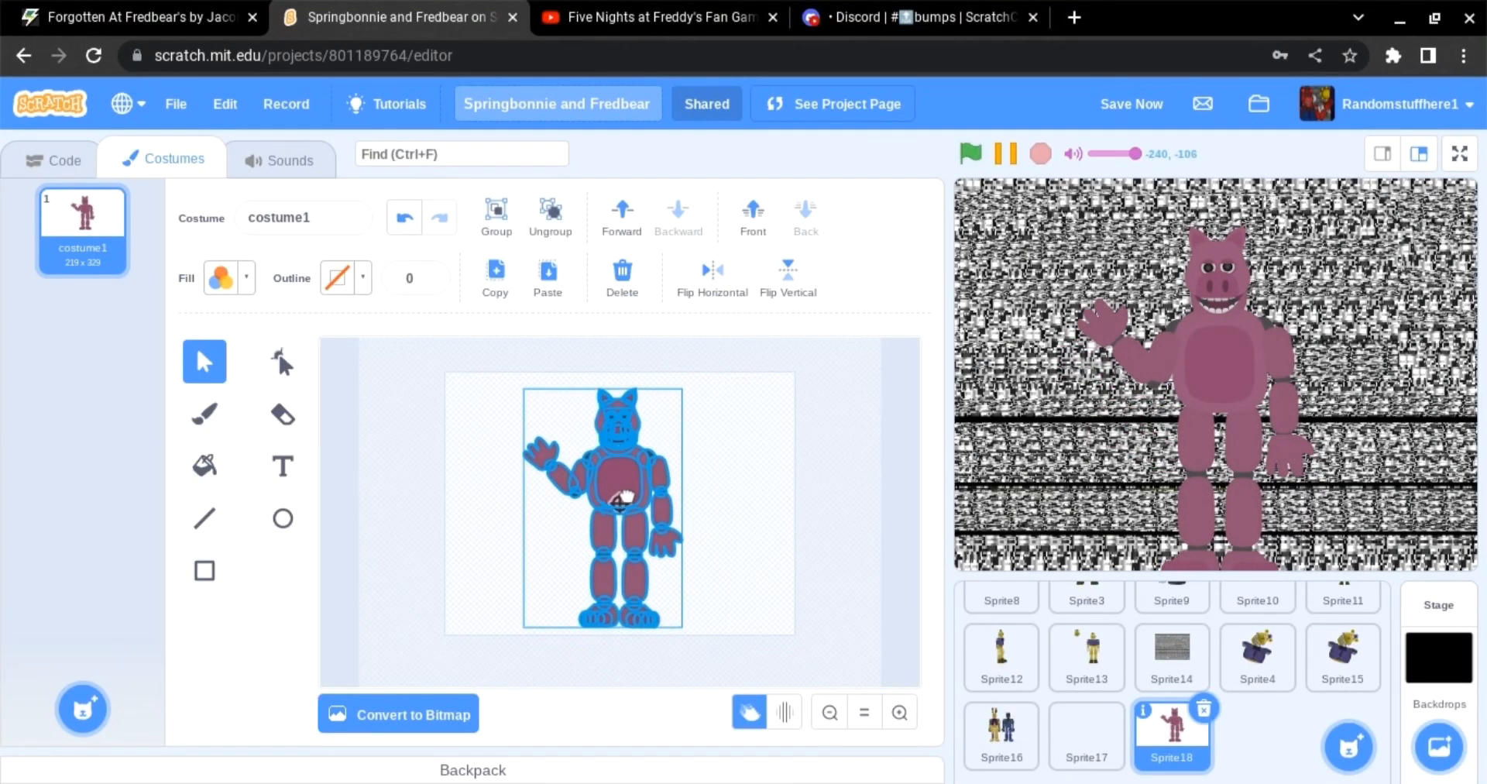
{"action": "key", "text": "shift+Right"}
{"action": "key", "text": "shift+Right"}
{"action": "key", "text": "shift+Left"}
{"action": "key", "text": "shift+Left"}
{"action": "left_click", "coordinate": [715, 536]}
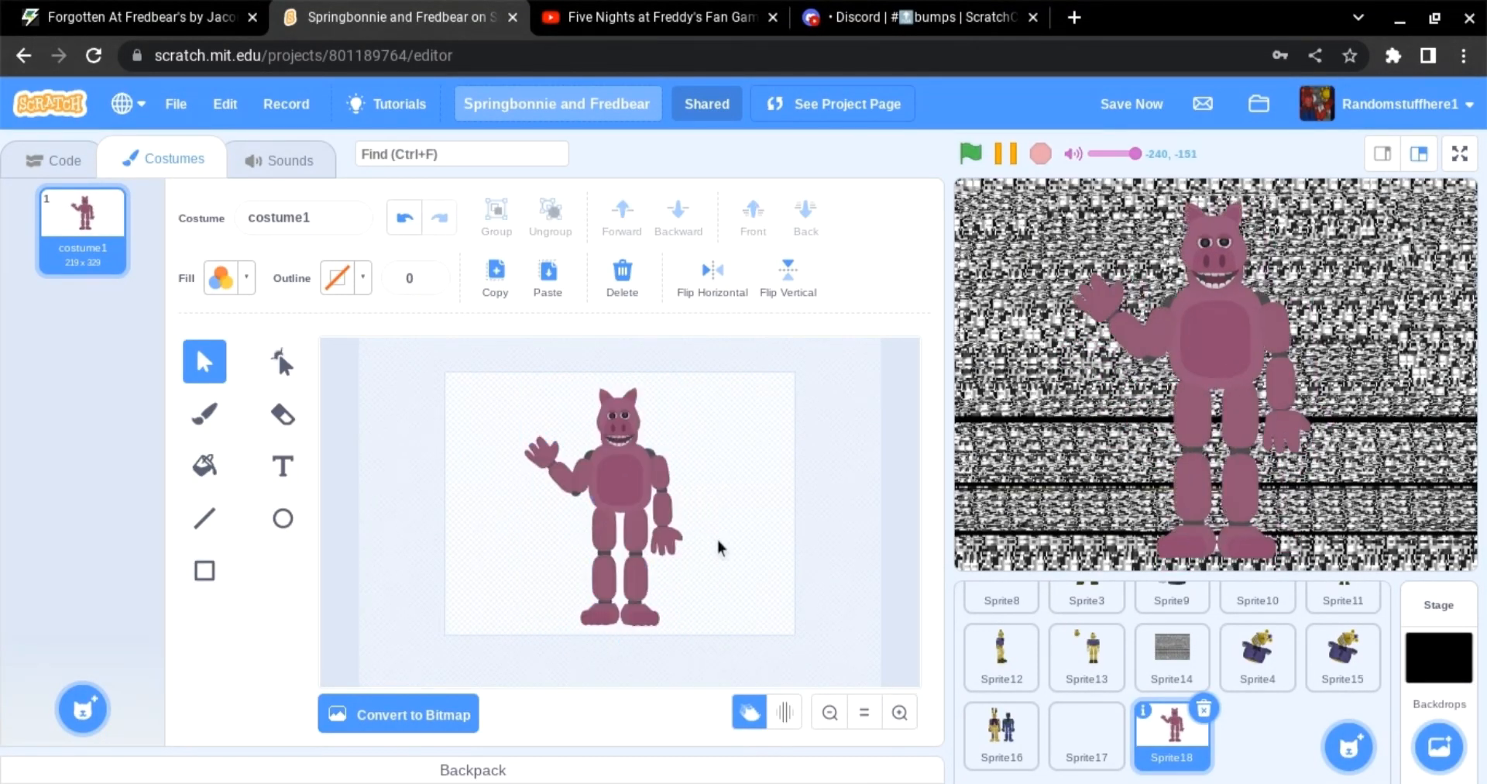
{"action": "left_click", "coordinate": [864, 711]}
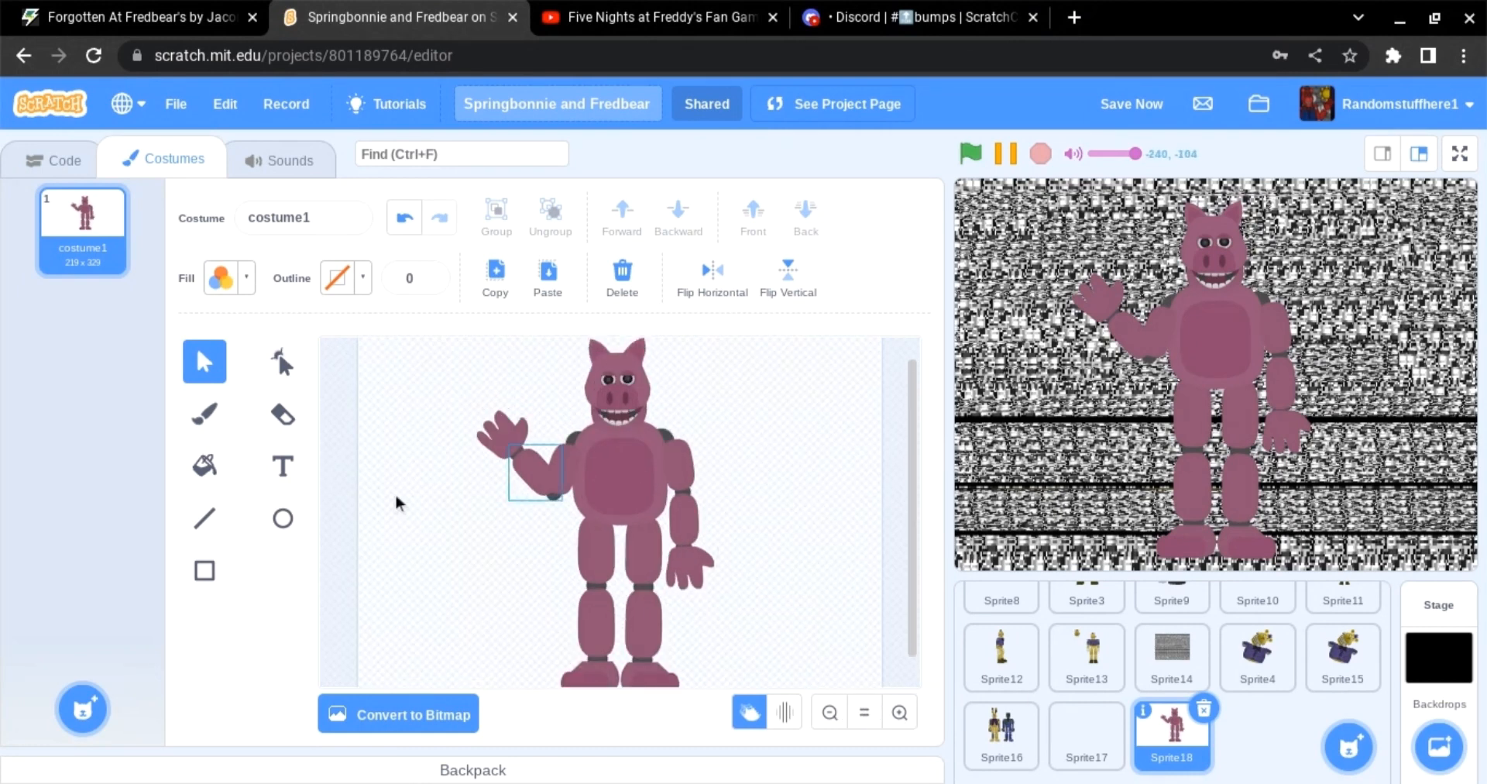
{"action": "key", "text": "b"}
{"action": "mouse_move", "coordinate": [415, 447]}
{"action": "left_mouse_down"}
{"action": "mouse_move", "coordinate": [486, 552]}
{"action": "mouse_move", "coordinate": [442, 477]}
{"action": "left_mouse_up"}
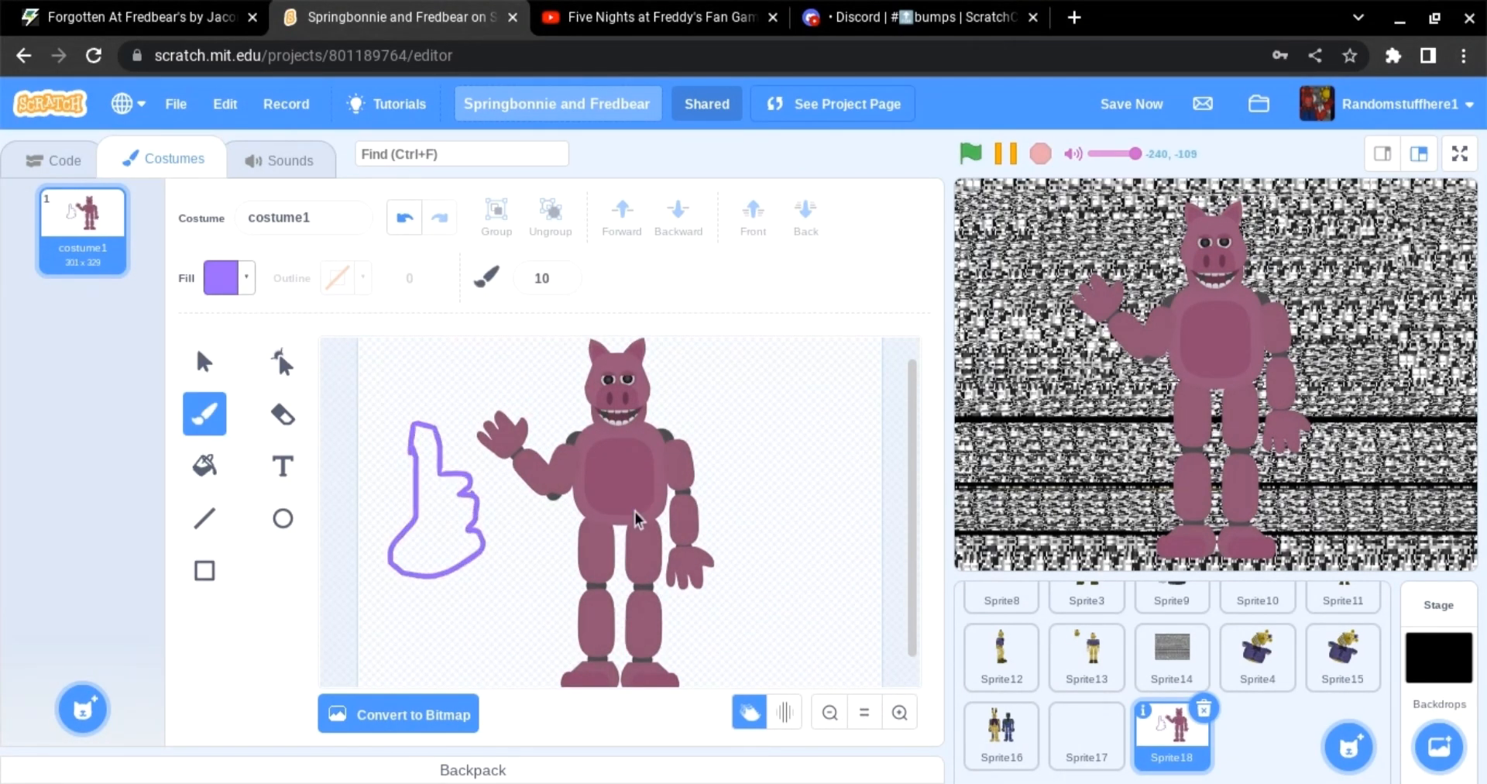
{"action": "key", "text": "s"}
{"action": "left_click", "coordinate": [429, 540]}
{"action": "key", "text": "Delete"}
Step: Zoom in and select the raised arm to examine its placement
{"action": "scroll", "coordinate": [793, 523], "scroll_direction": "down", "scroll_amount": 2}
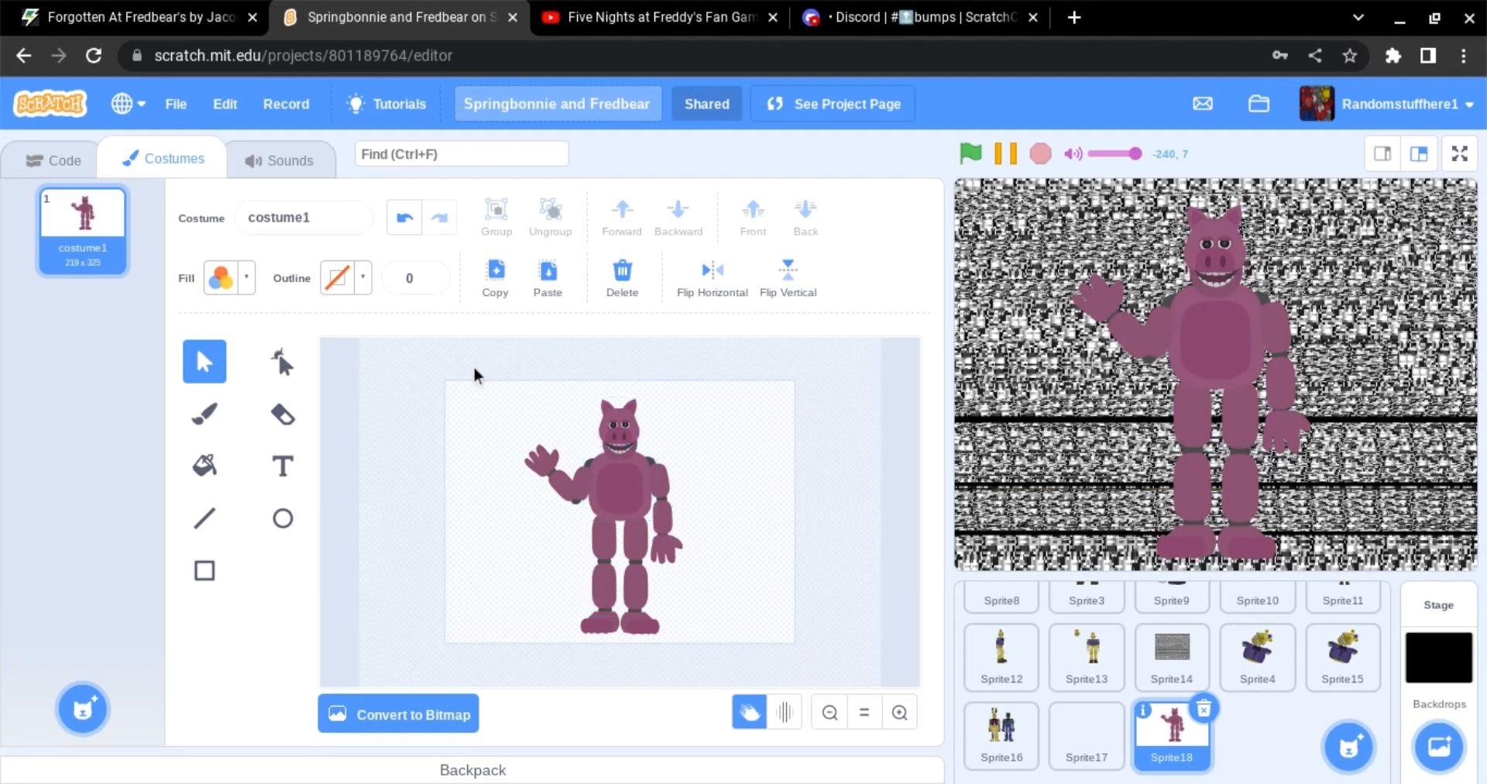
{"action": "left_click_drag", "start_coordinate": [477, 370], "coordinate": [767, 653]}
{"action": "left_click", "coordinate": [856, 549]}
{"action": "left_click_drag", "start_coordinate": [493, 379], "coordinate": [747, 548]}
{"action": "left_click", "coordinate": [899, 713]}
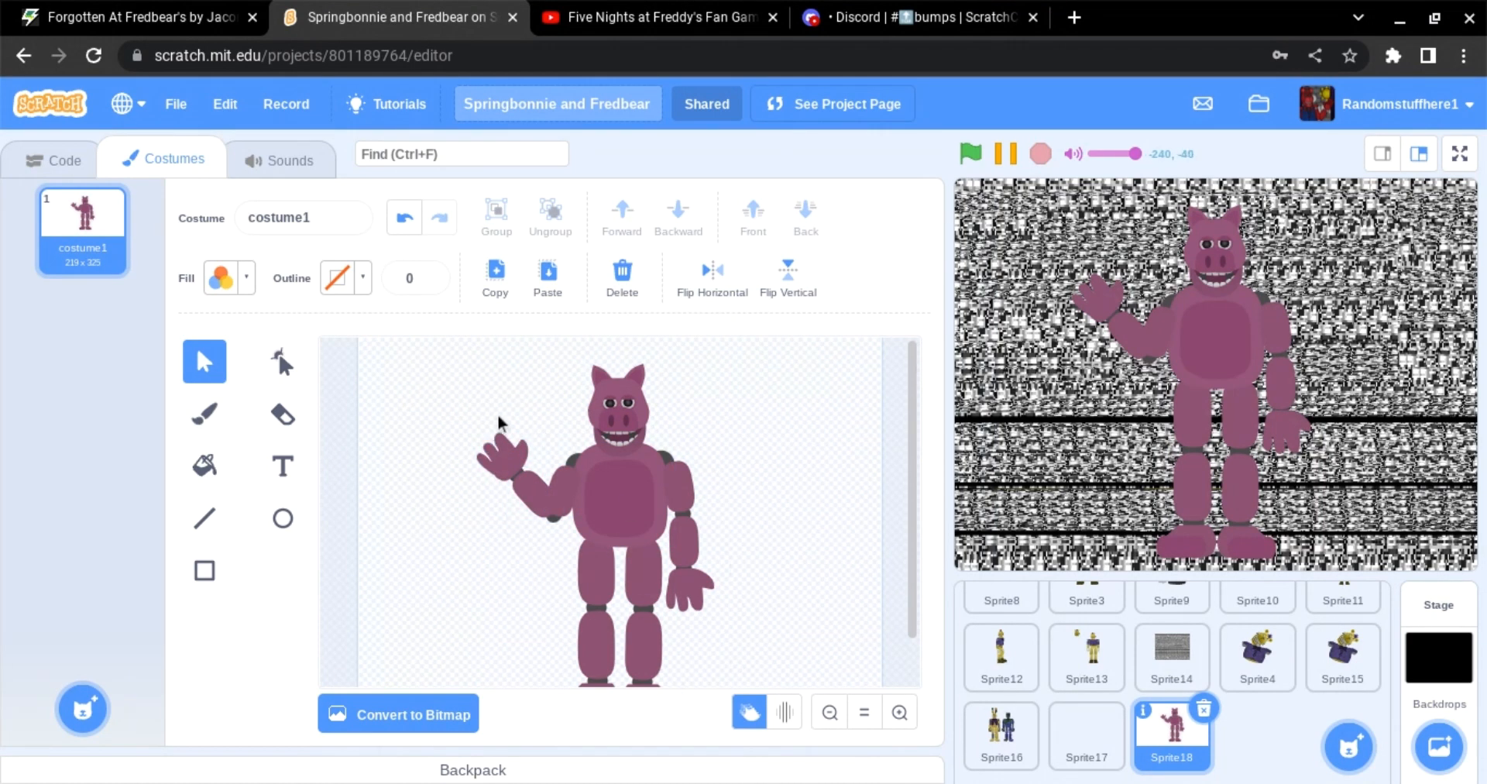
{"action": "left_click_drag", "start_coordinate": [480, 411], "coordinate": [555, 555]}
{"action": "left_click", "coordinate": [787, 443]}
{"action": "left_click_drag", "start_coordinate": [555, 548], "coordinate": [464, 392]}
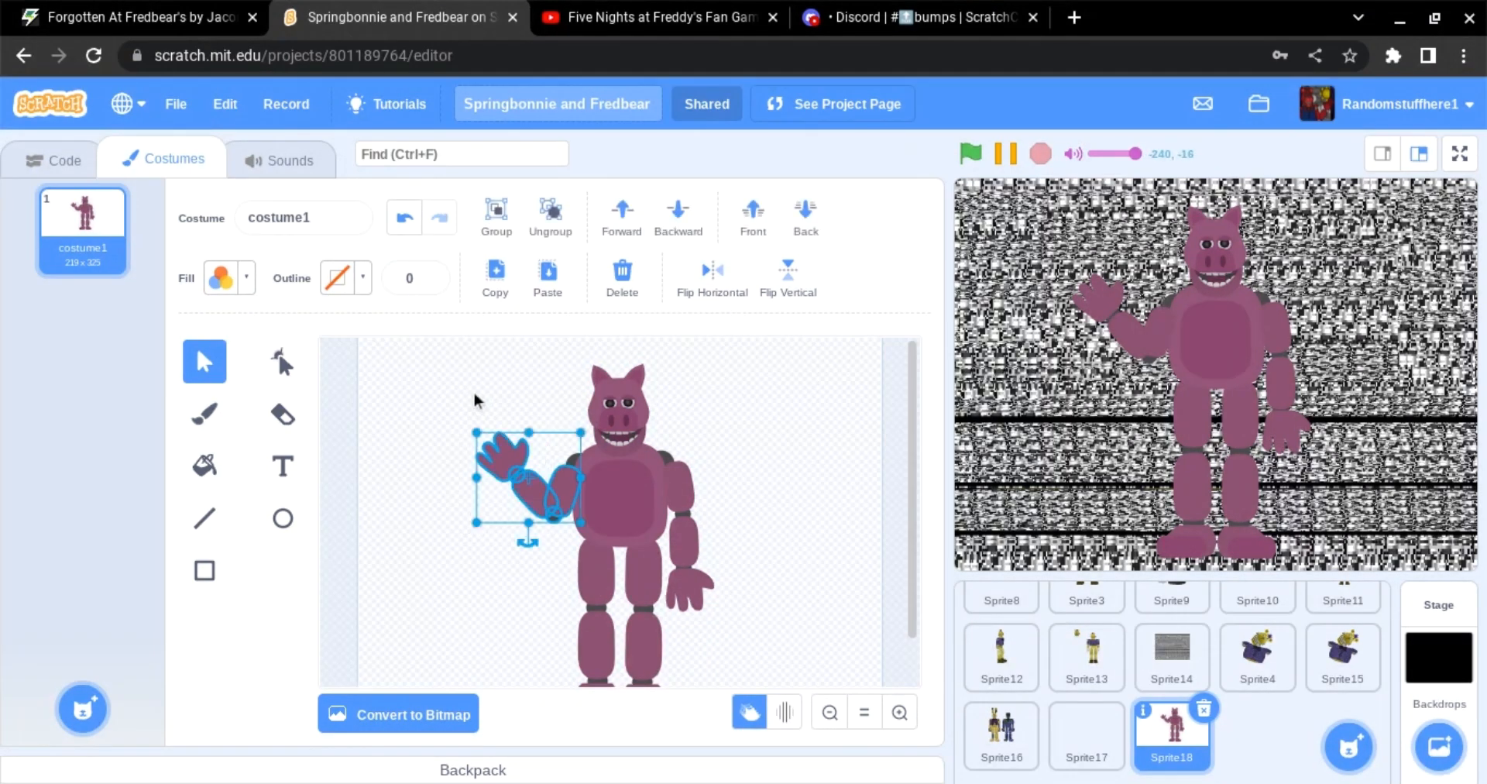
{"action": "left_click", "coordinate": [435, 398]}
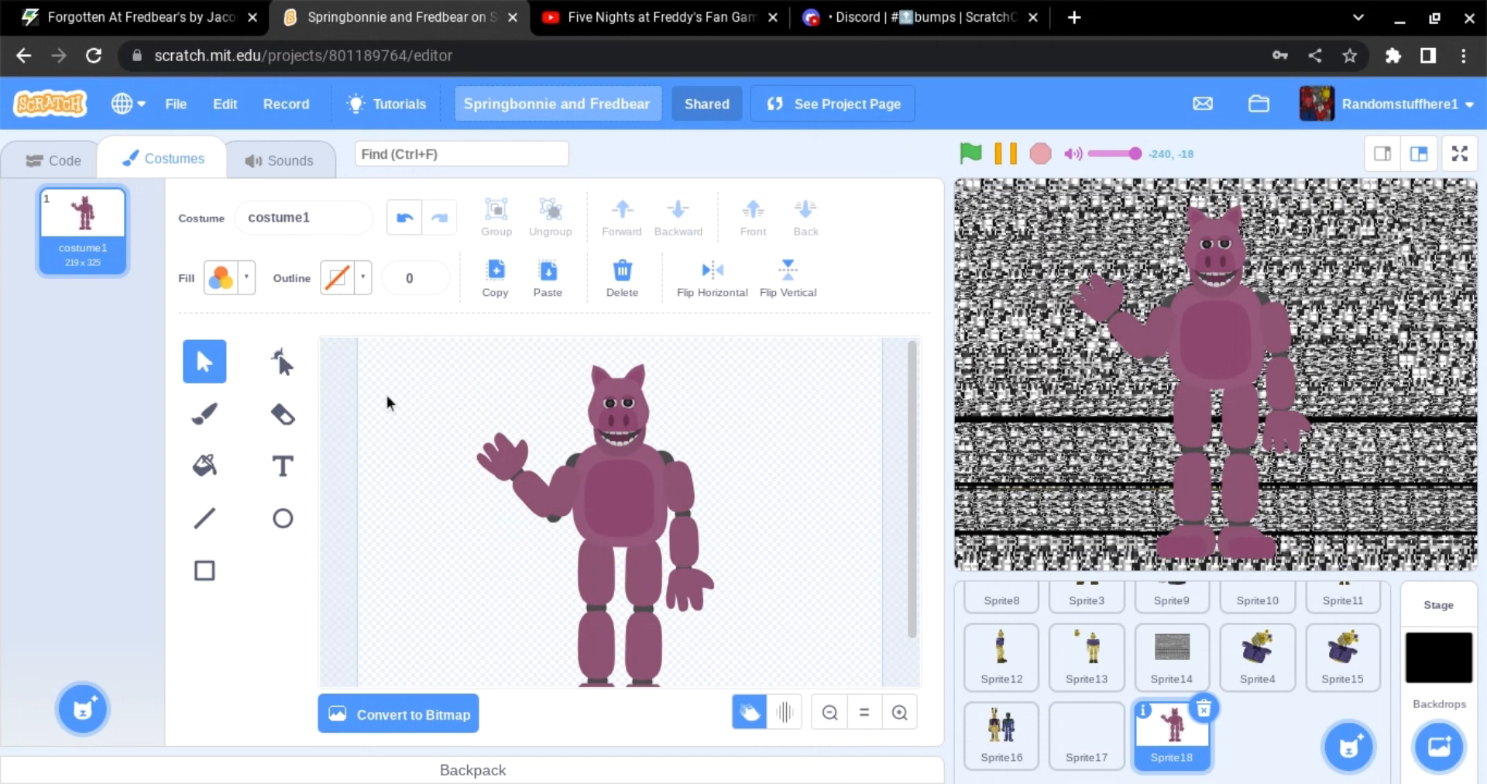